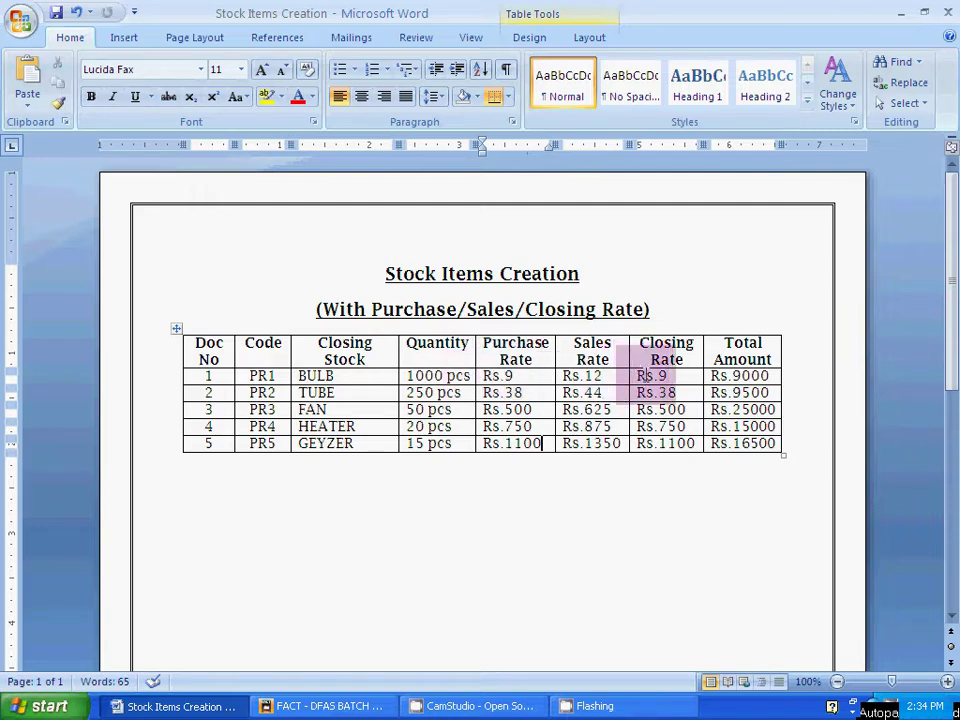
Examine the purchase, sales and closing rates of BULB in the stock items table
left_click_drag(493, 378, 512, 376)
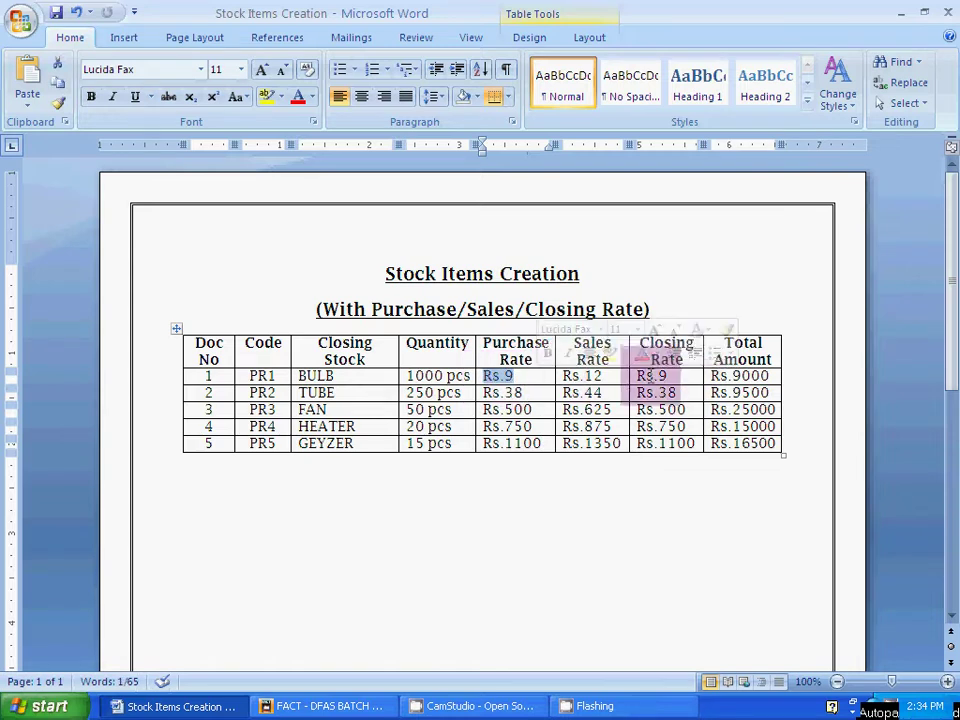
left_click(593, 375)
left_click_drag(597, 376, 604, 376)
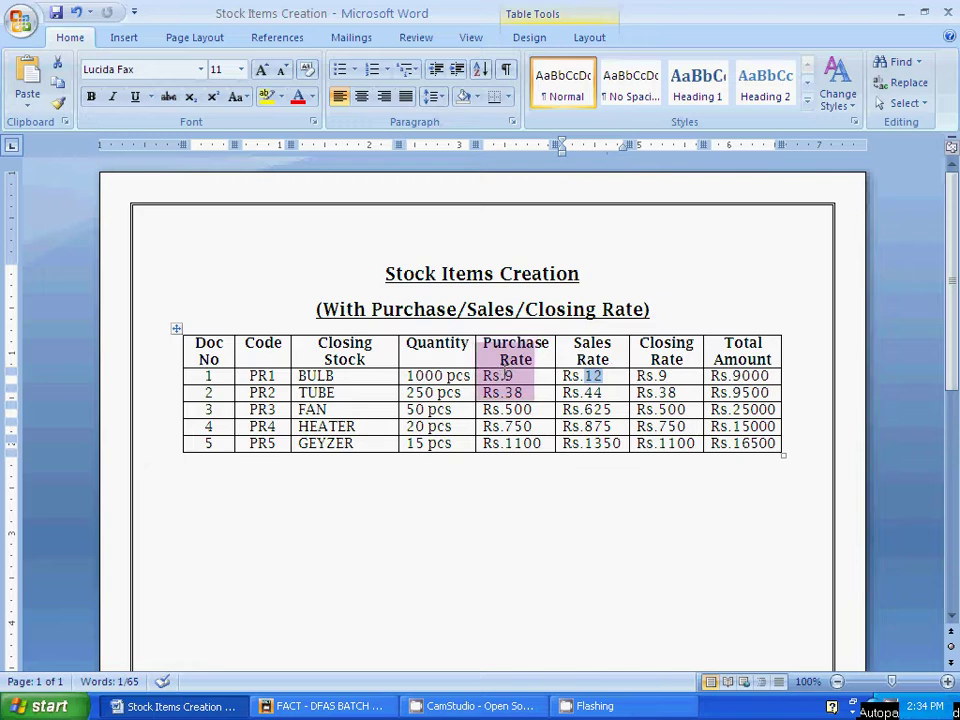
left_click_drag(505, 376, 514, 376)
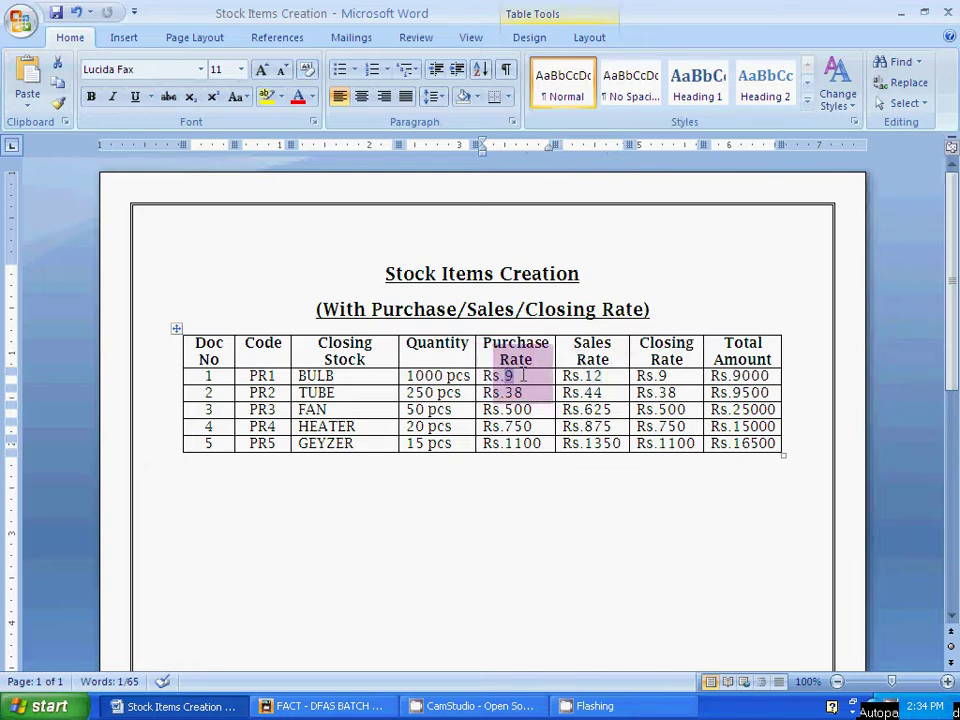
left_click_drag(583, 376, 604, 376)
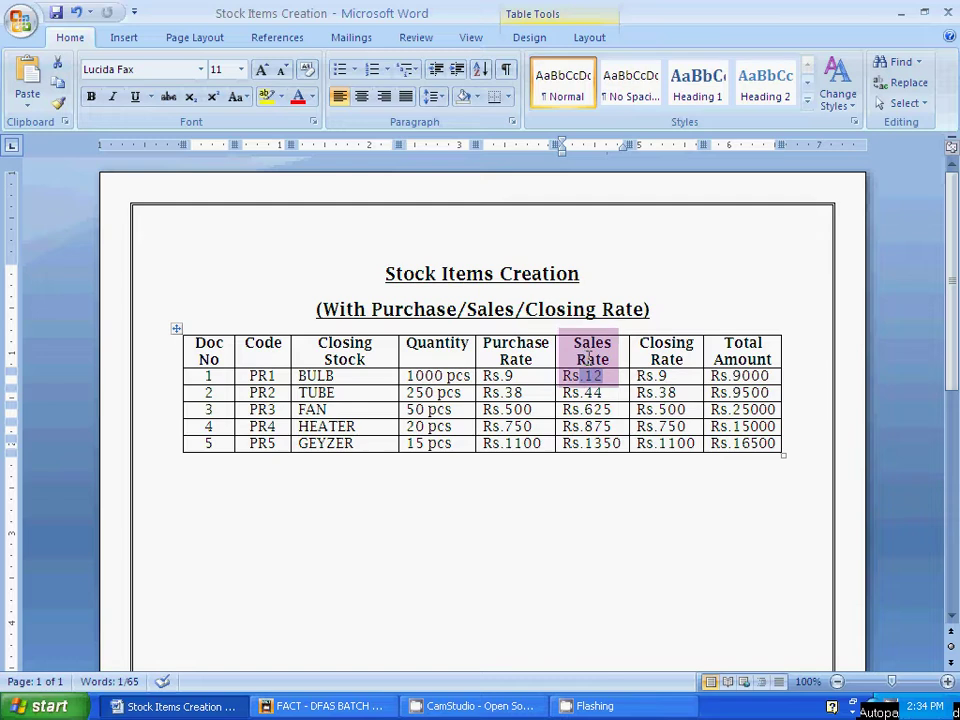
left_click_drag(601, 391, 588, 392)
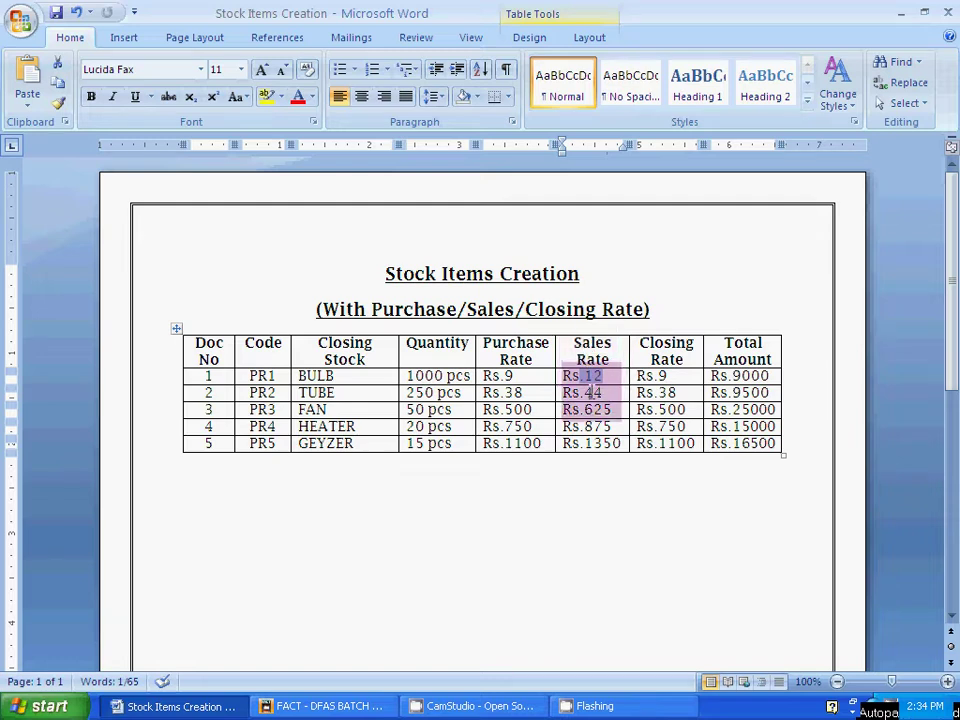
left_click(502, 376)
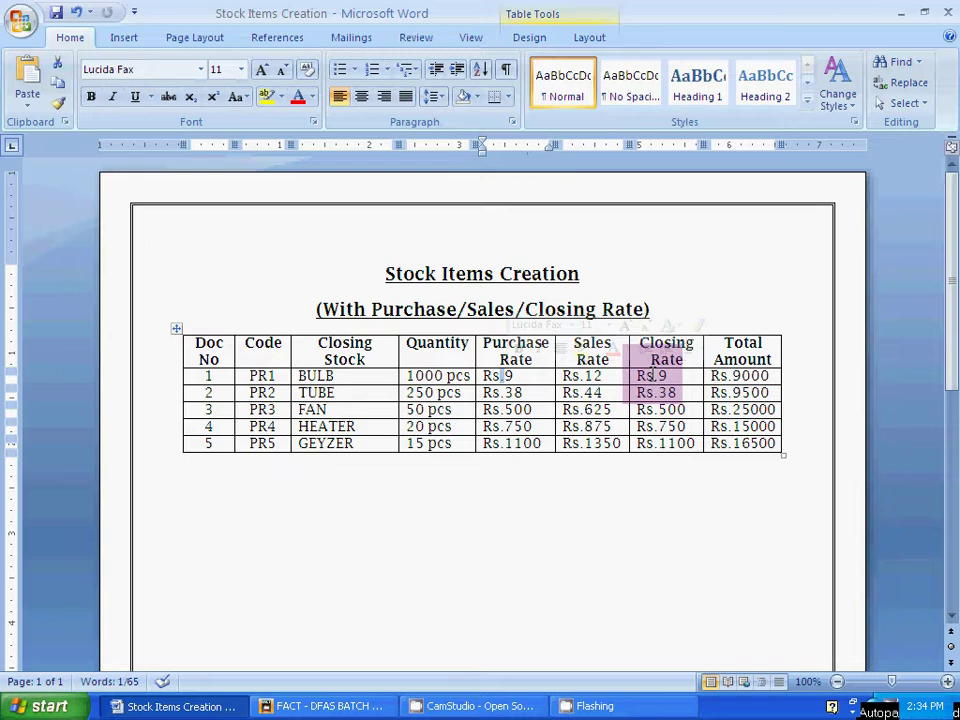
Switch to FACT and start adding a new record in the Items/Products product master
key("alt+Tab")
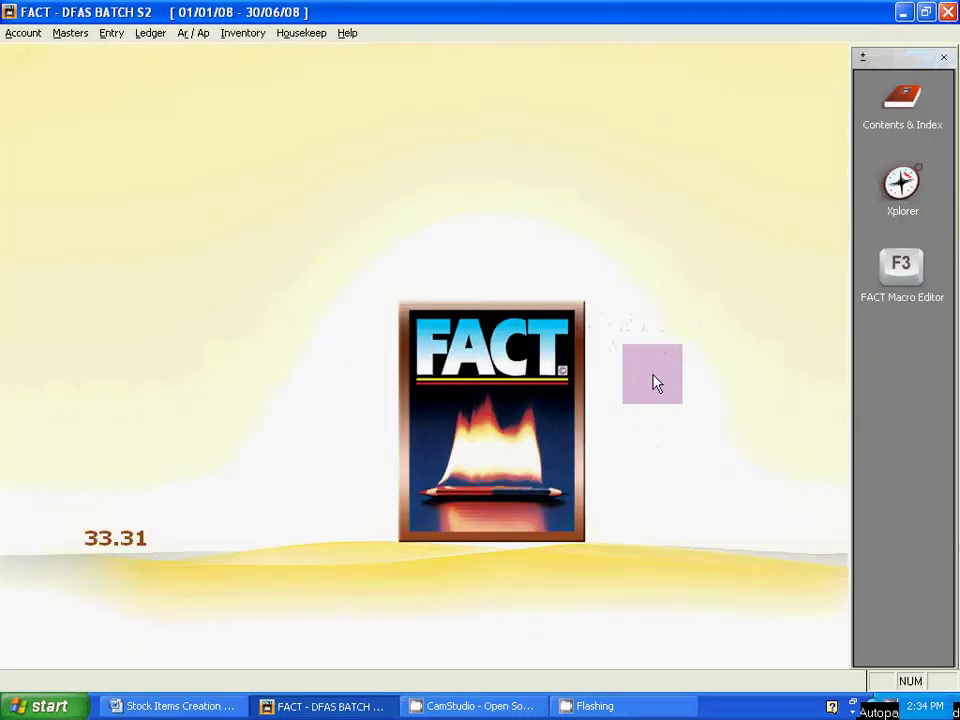
left_click(86, 34)
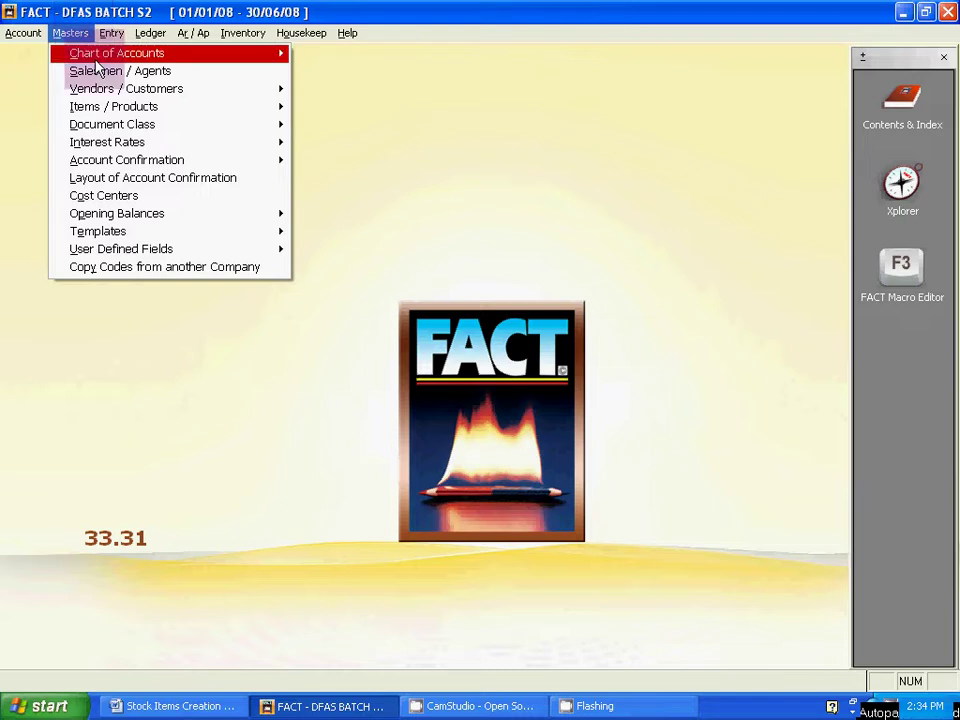
mouse_move(115, 108)
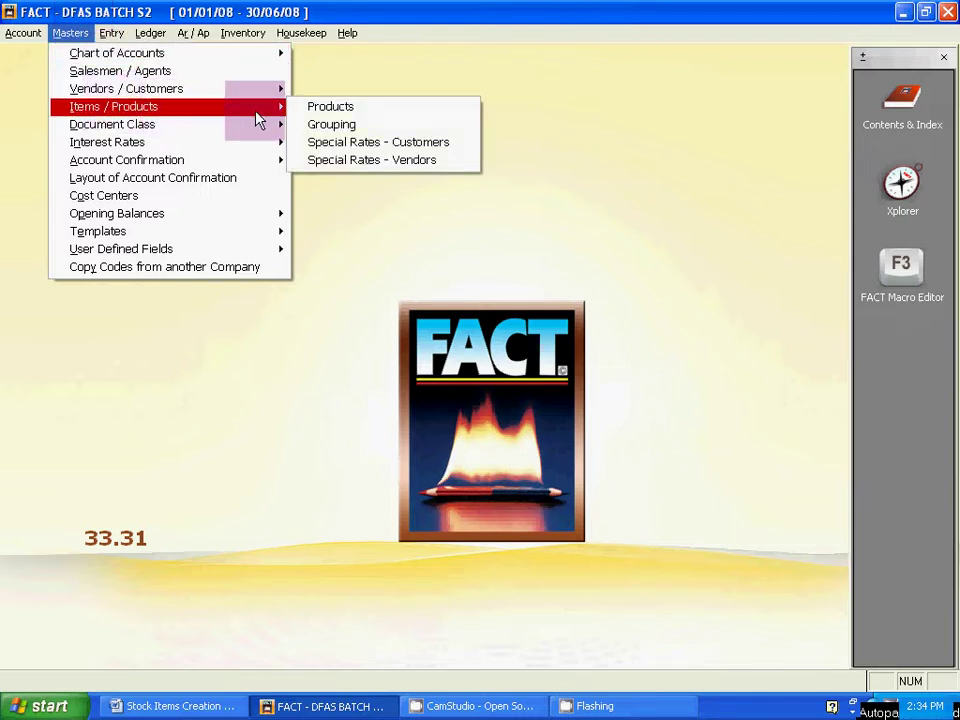
left_click(311, 107)
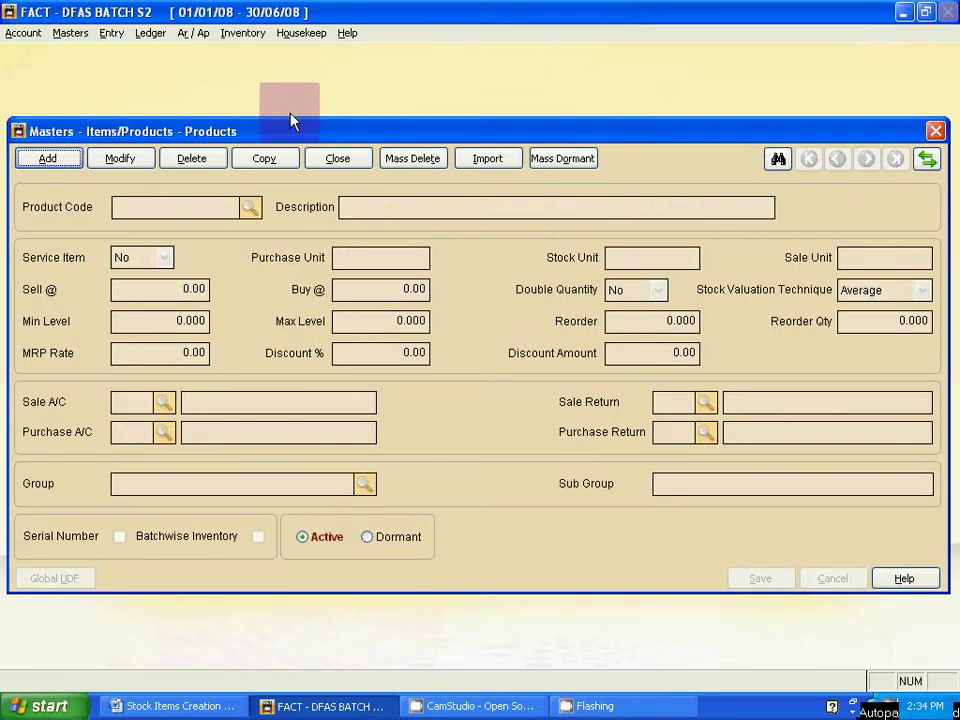
left_click(70, 158)
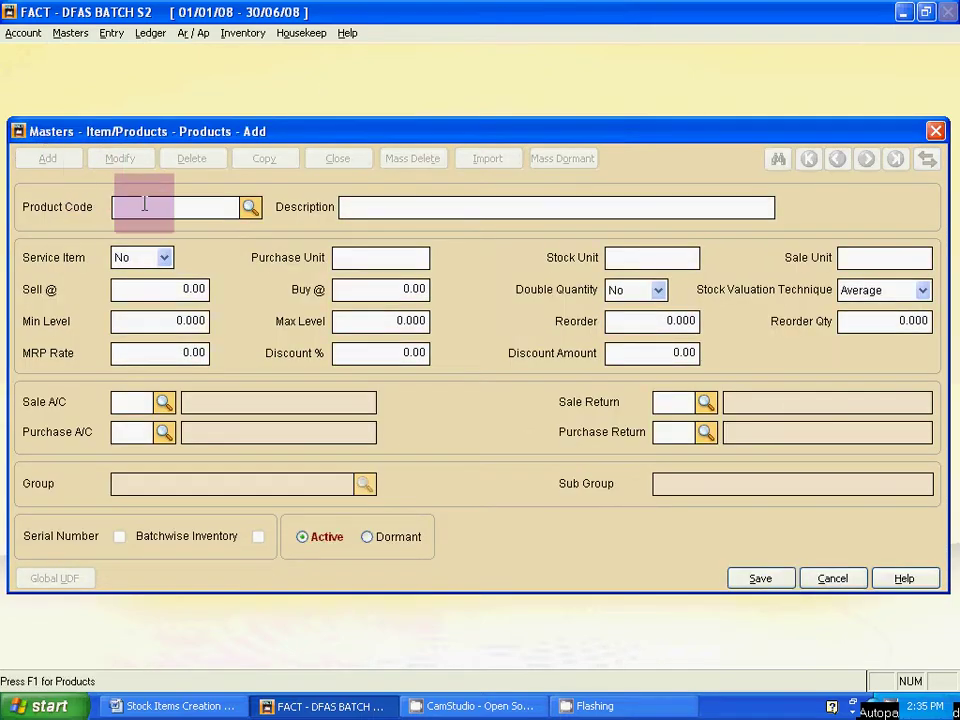
Check the first item's code in the Word table and enter PR1 as the product code in FACT
key("alt+Tab")
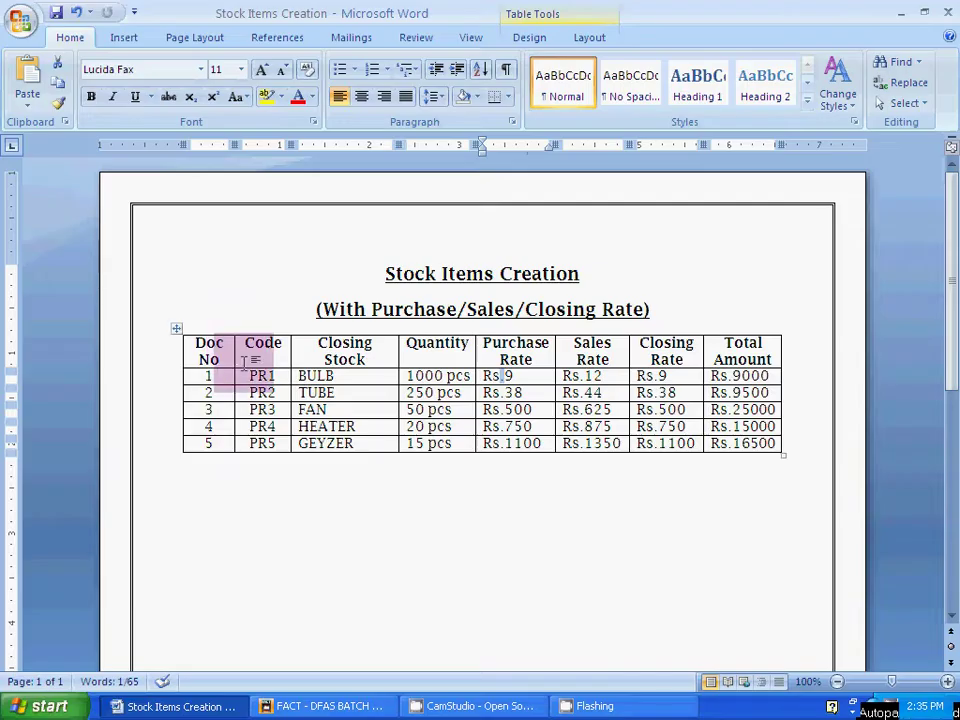
key("alt+Tab")
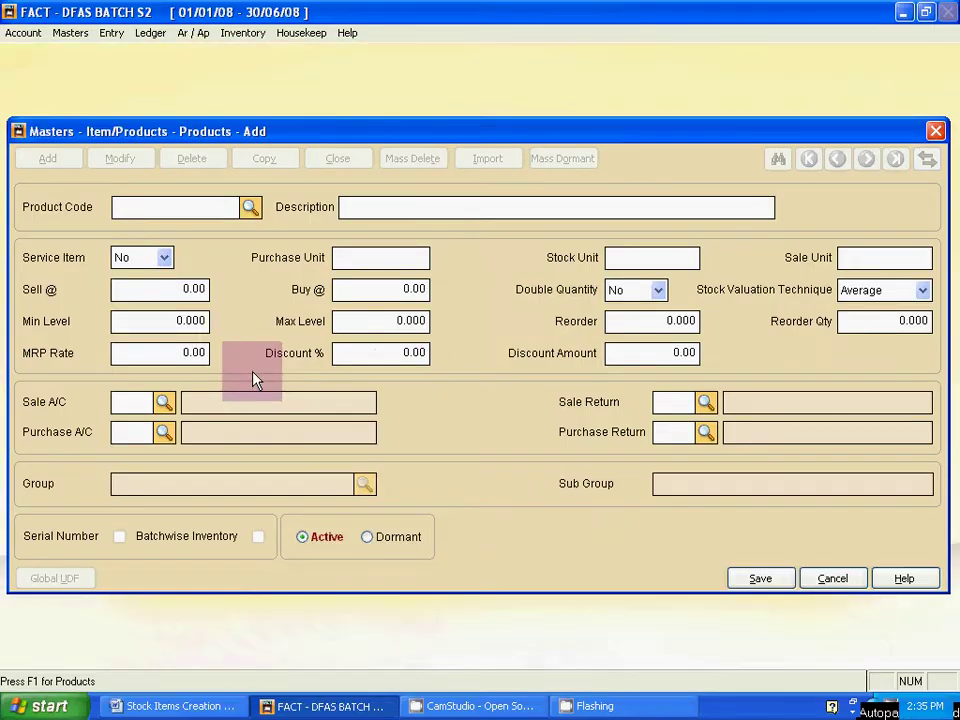
key("Caps_Lock")
type("PR1")
key("Tab")
Copy the item name BULB from the Word table into the product's description in FACT
key("alt+Tab")
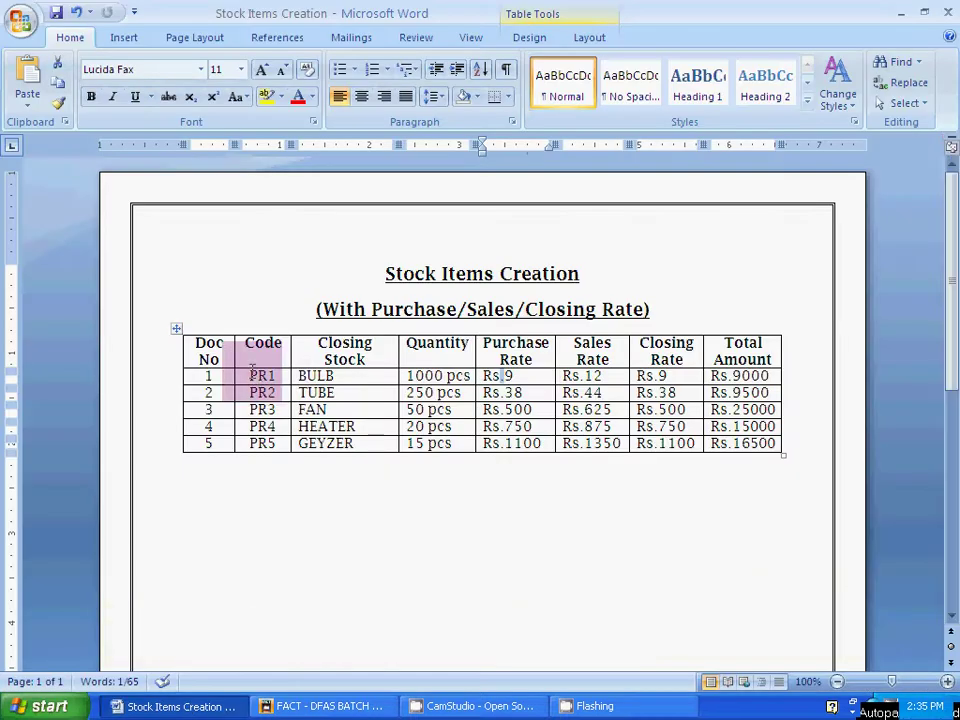
double_click(346, 375)
key("ctrl+c")
key("alt+Tab")
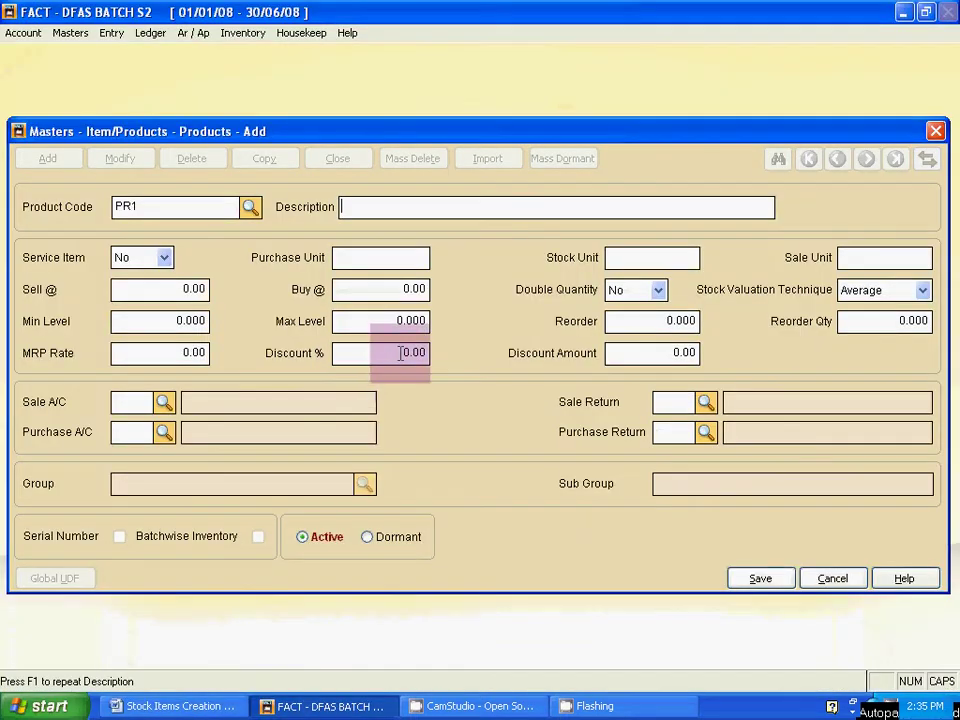
key("ctrl+v")
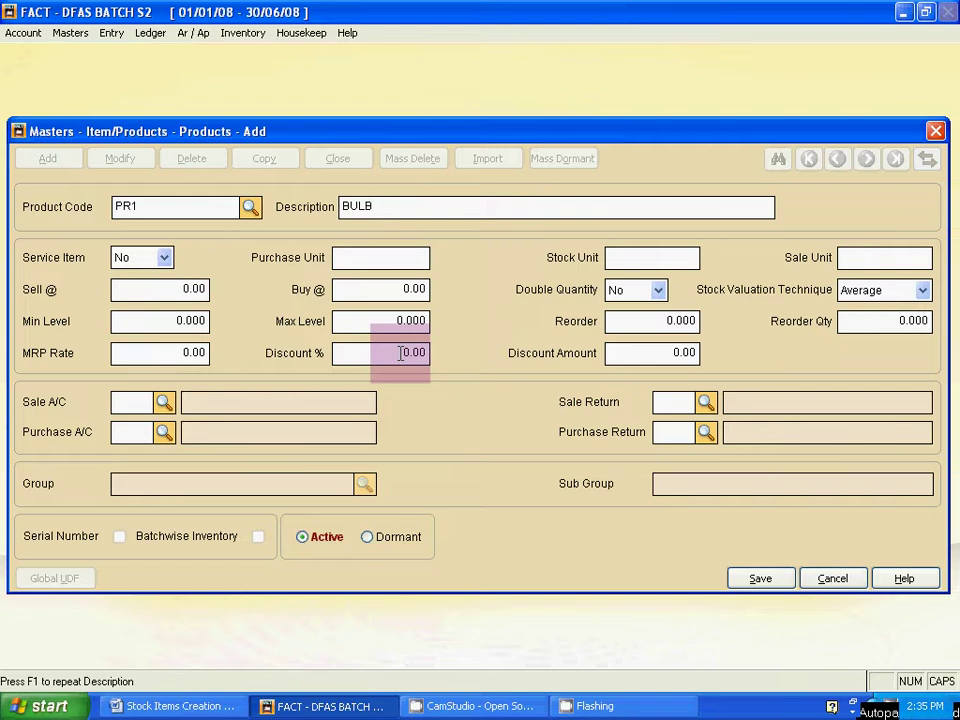
key("Tab")
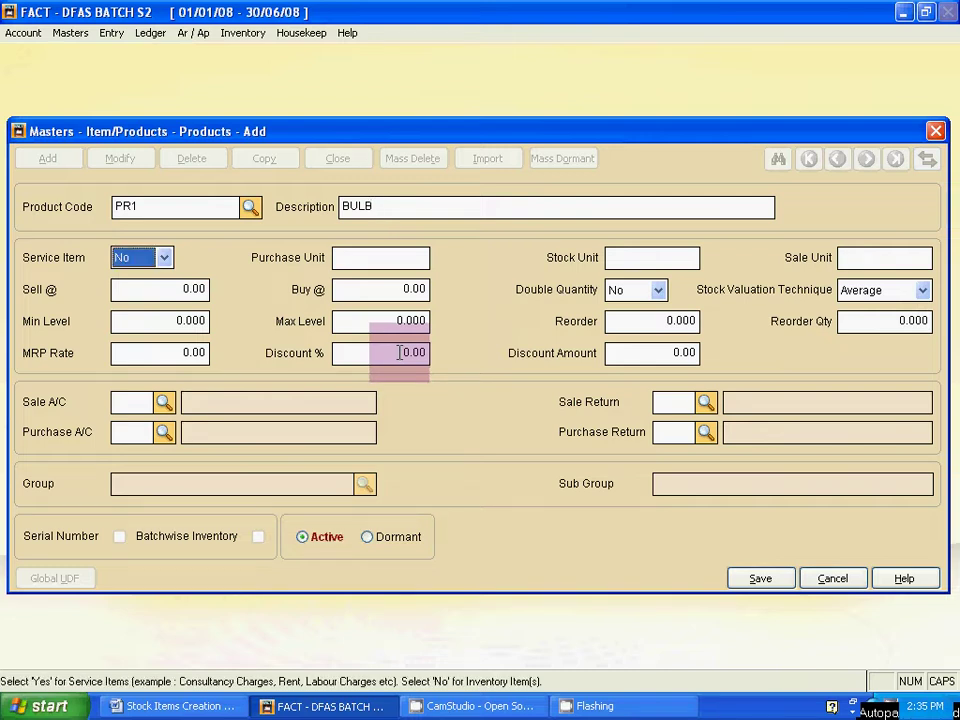
Leave the additional product description empty and set the purchase, stock and sale units to PCS
key("F2")
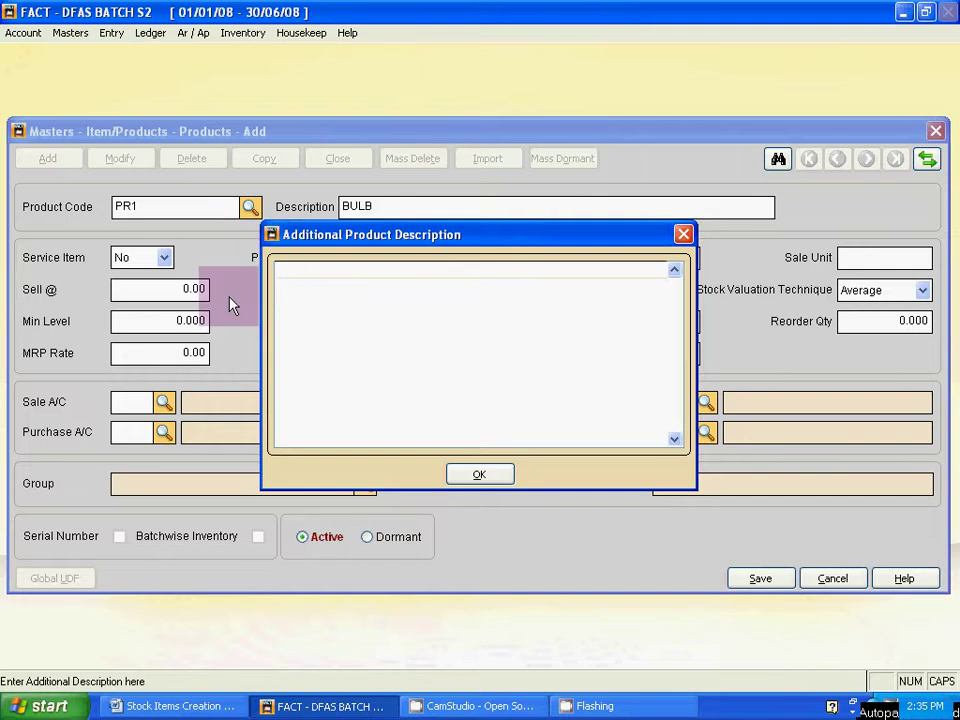
left_click(465, 475)
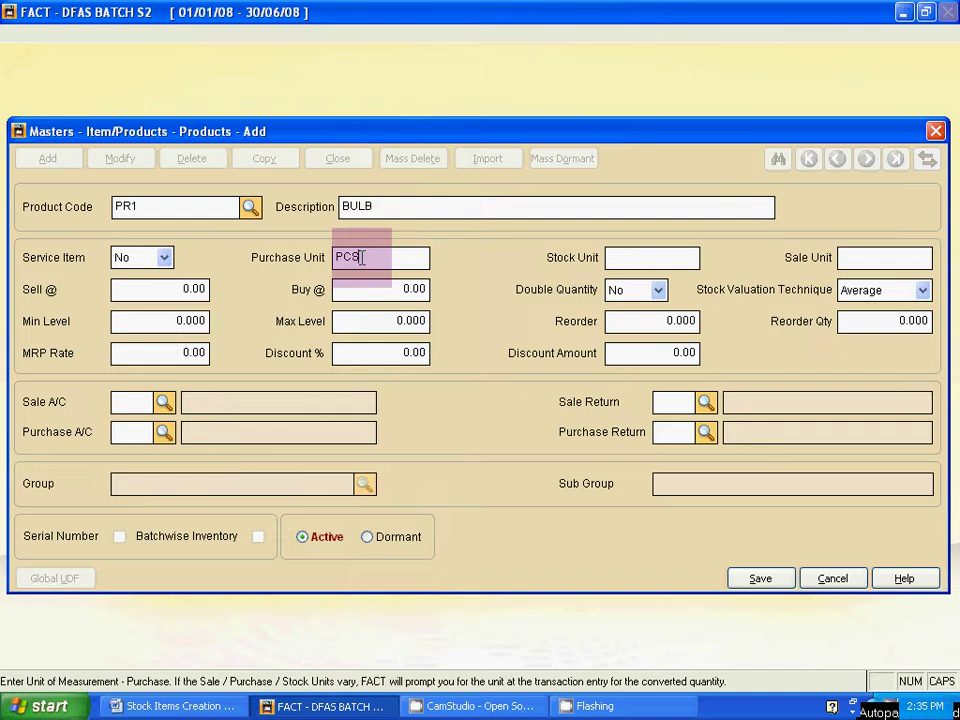
key("Return")
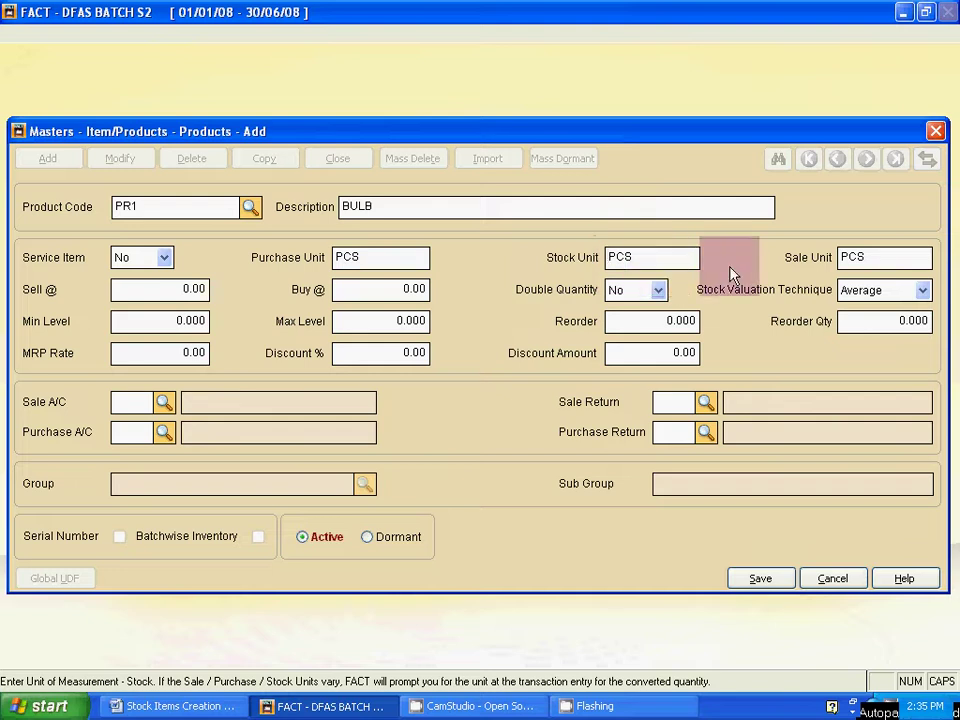
left_click(858, 268)
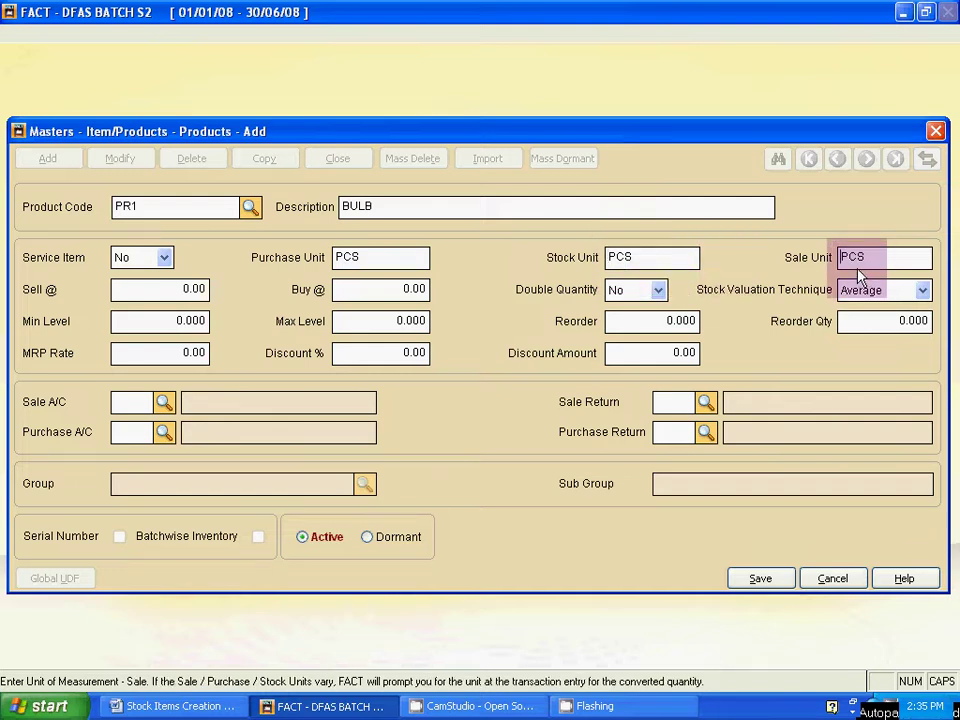
Look up BULB's rates in the Word table and set the product's selling rate to 12 and buying rate to 9
left_click(181, 289)
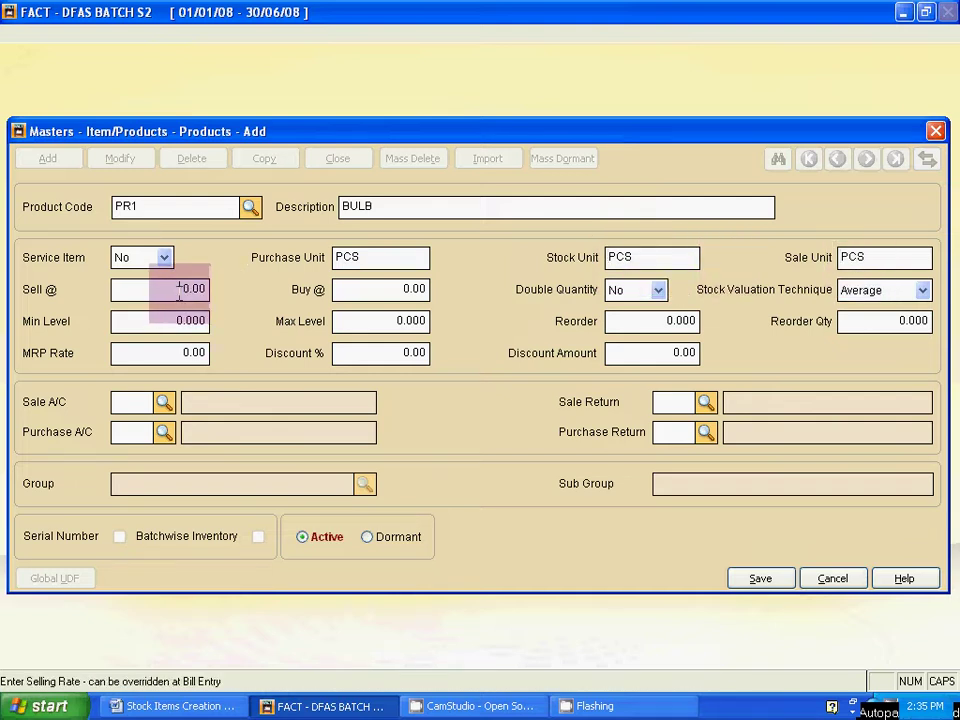
double_click(190, 289)
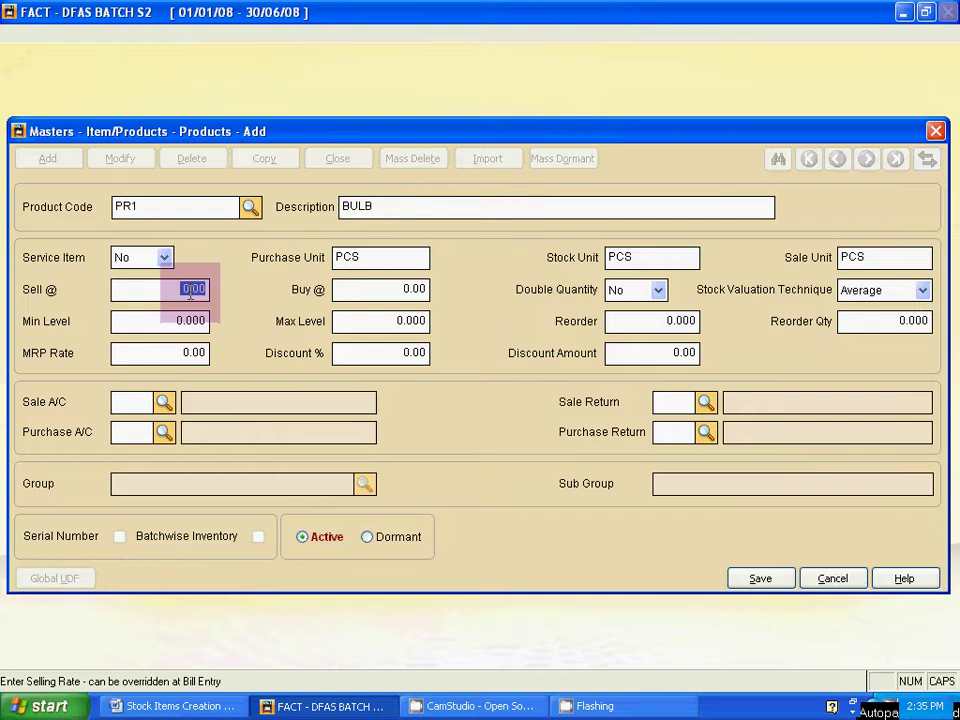
key("alt+Tab")
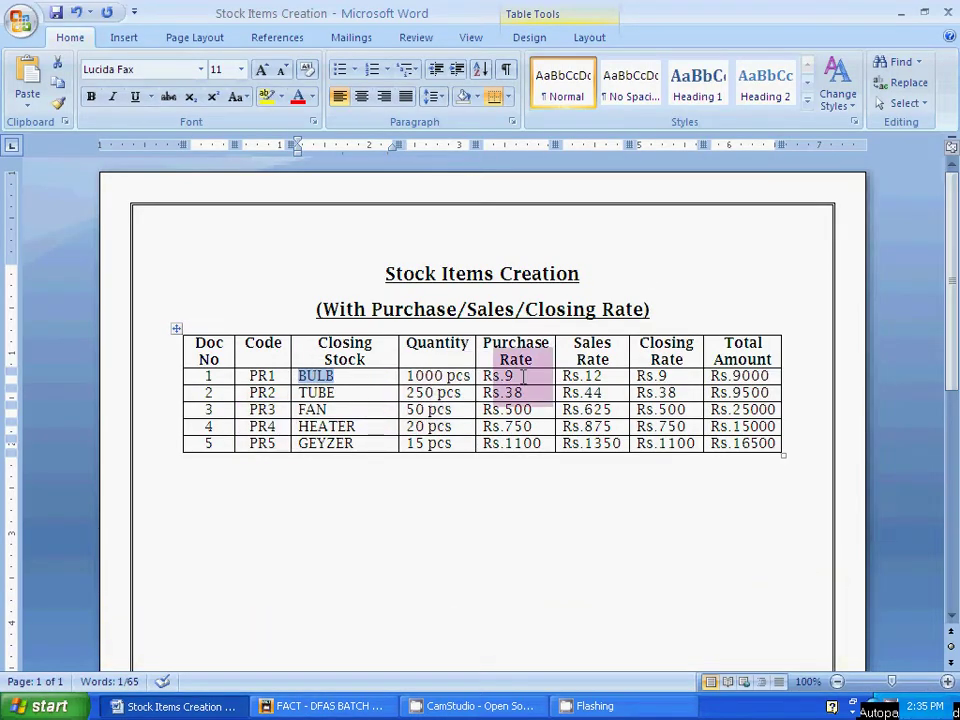
key("alt+Tab")
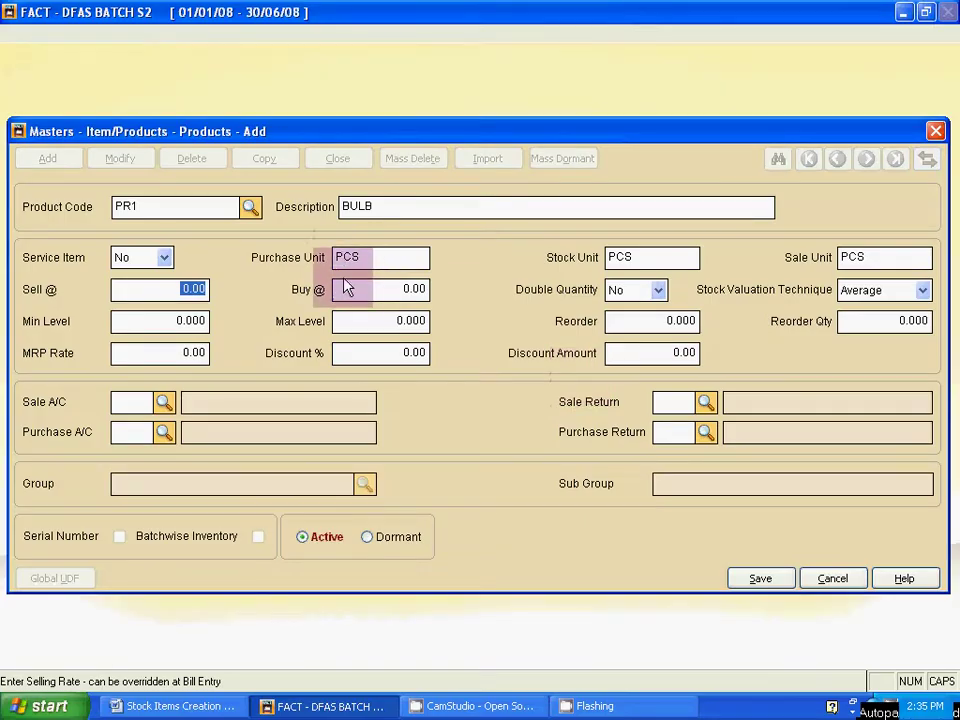
key("alt+Tab")
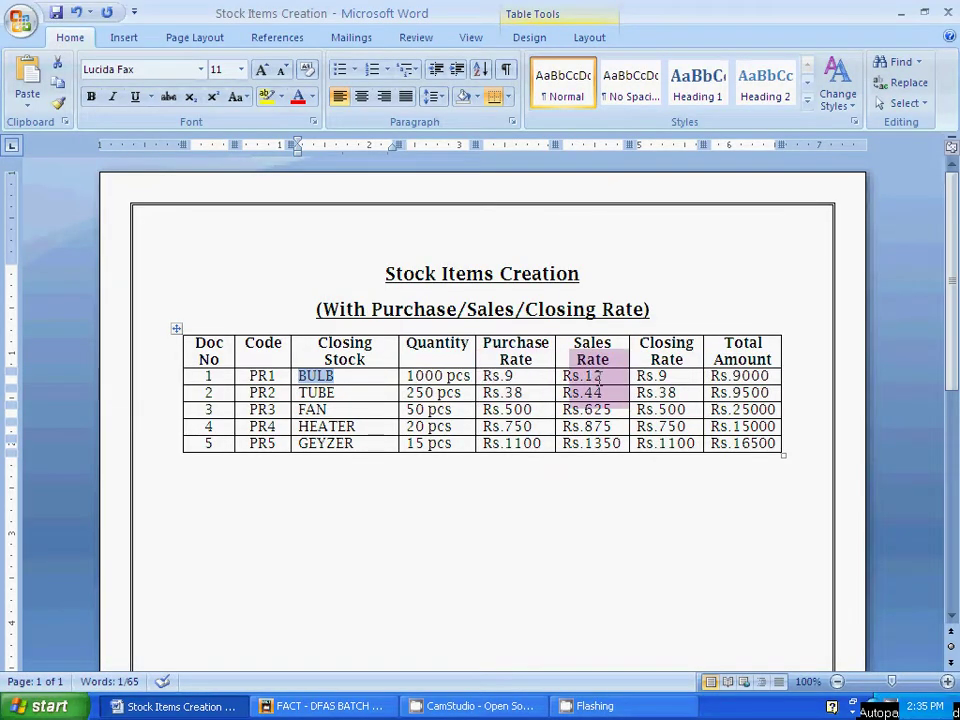
key("alt+Tab")
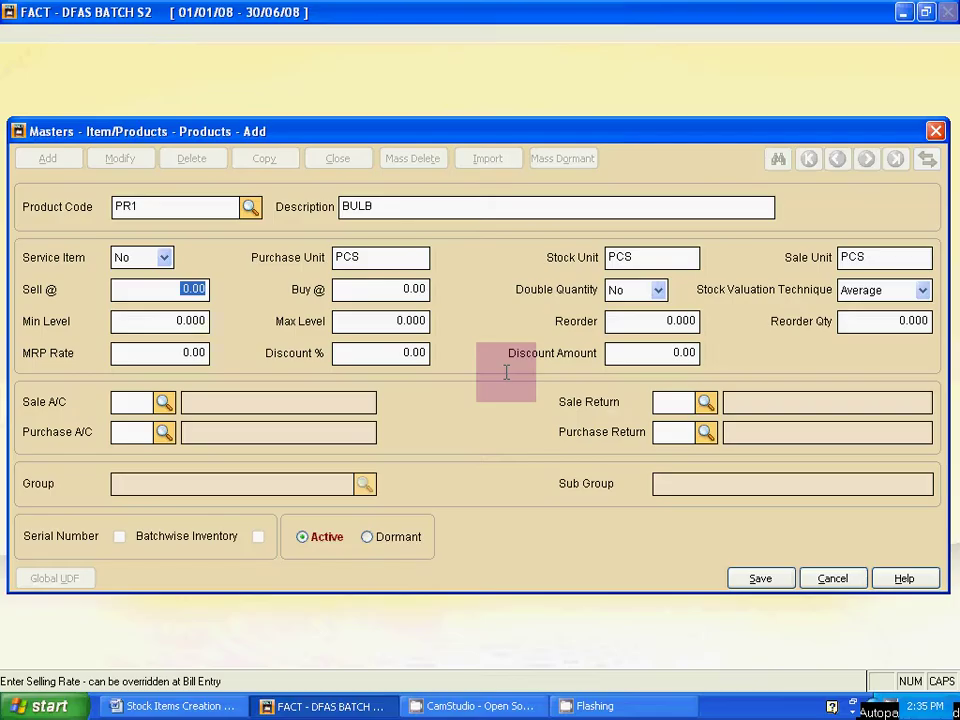
type("12")
key("Tab")
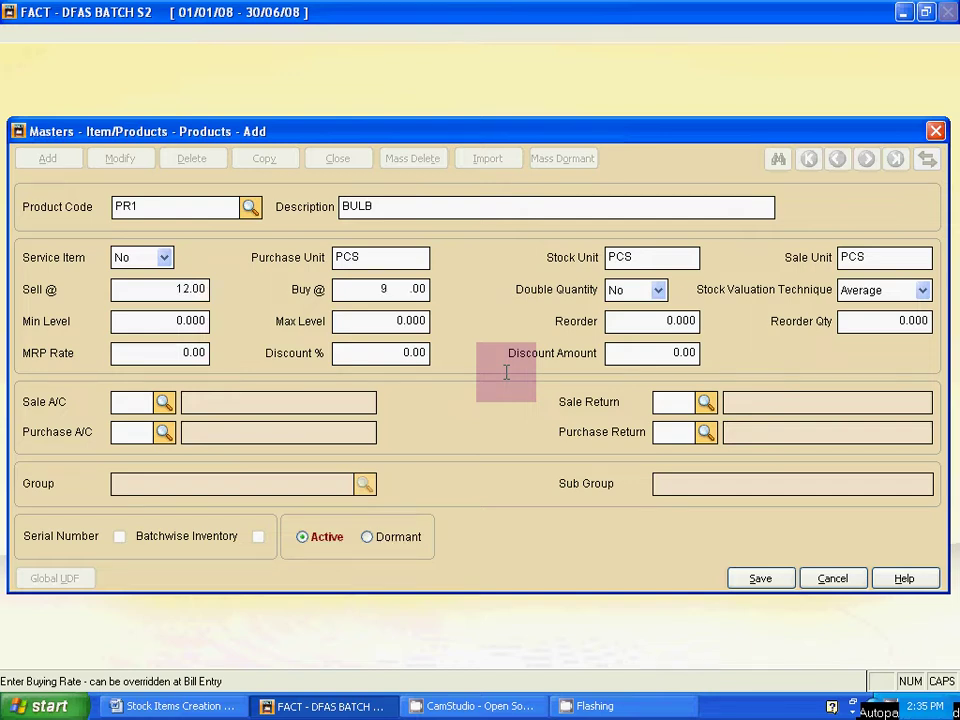
type("9")
key("Tab")
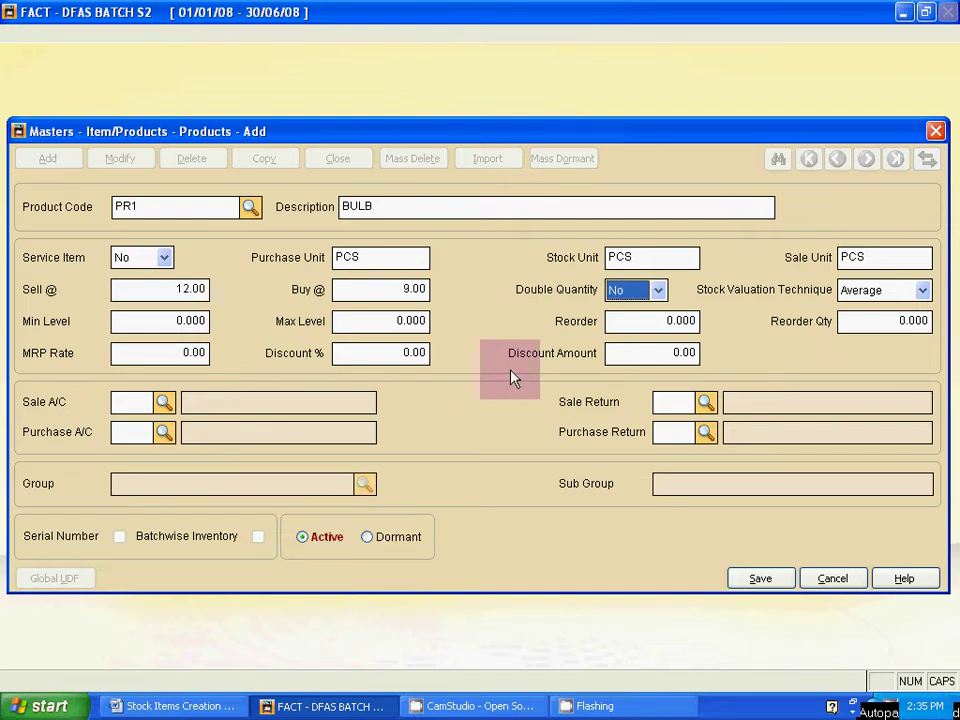
Keep the default double quantity, stock valuation, stock level, reorder and MRP settings for BULB and proceed to its sales account
key("Tab")
key("Tab")
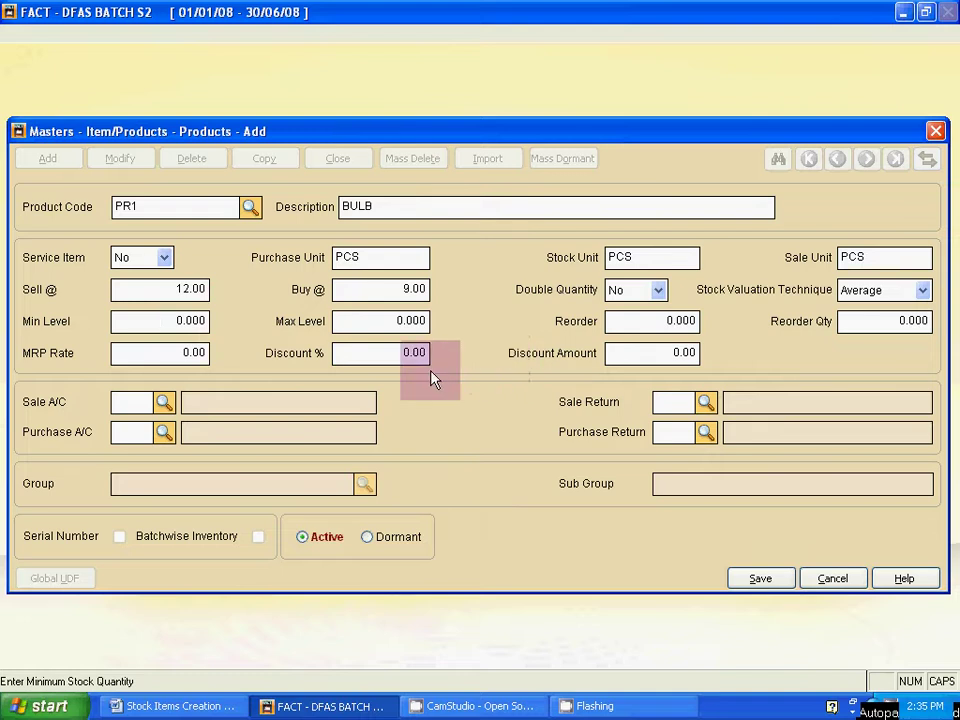
key("Tab")
key("Tab")
key("Tab")
key("Tab")
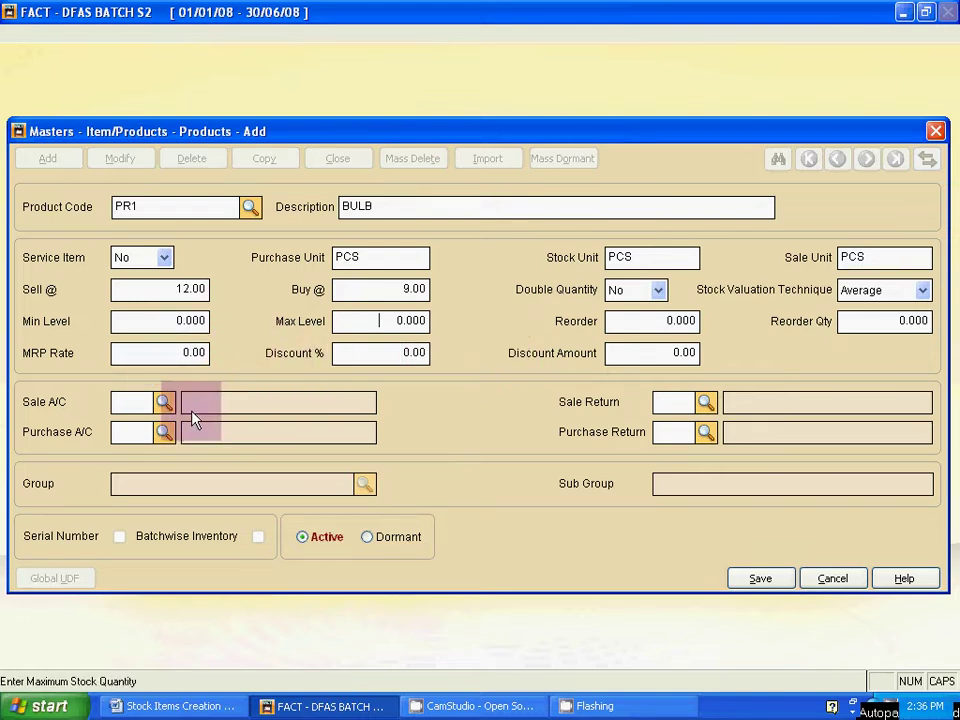
key("Tab")
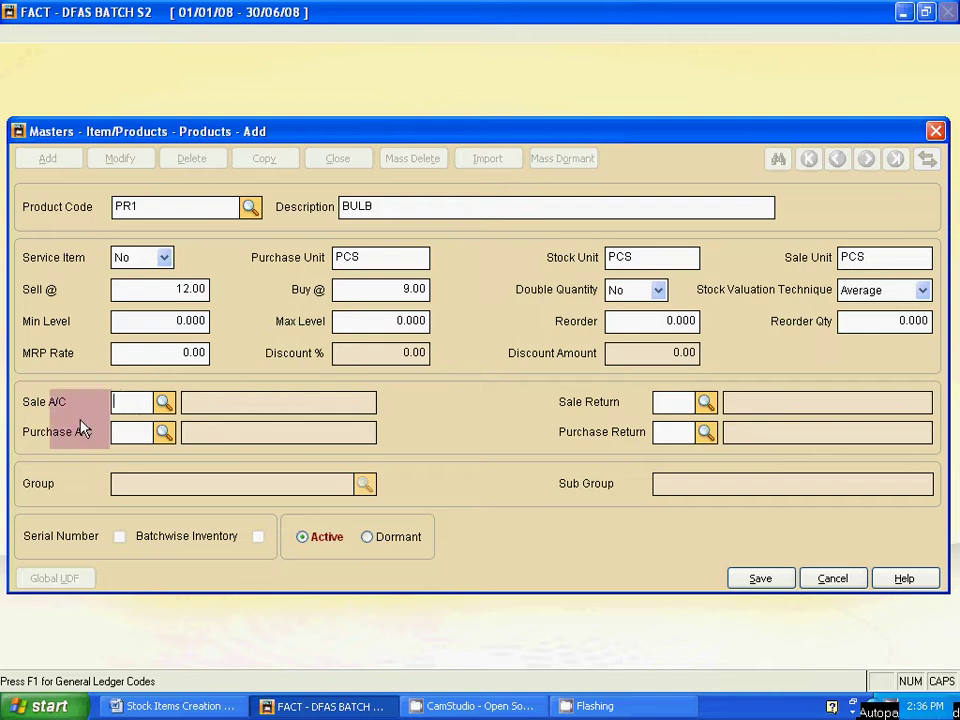
Look through the general ledger codes and assign P04 SALES ACCOUNT as BULB's sale account
left_click(163, 404)
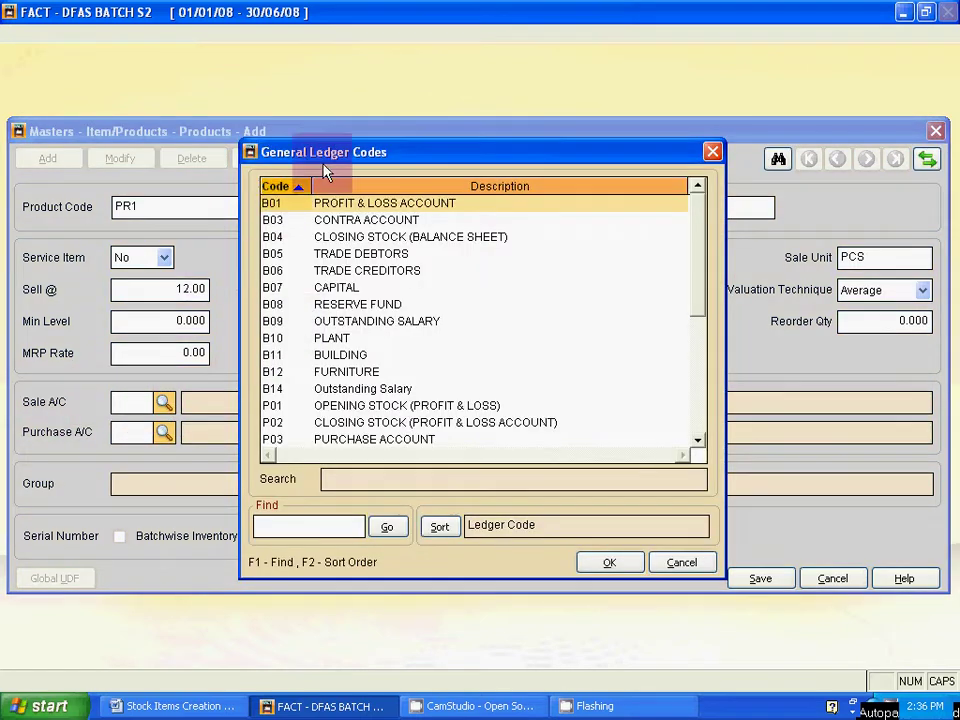
left_click_drag(283, 146, 363, 235)
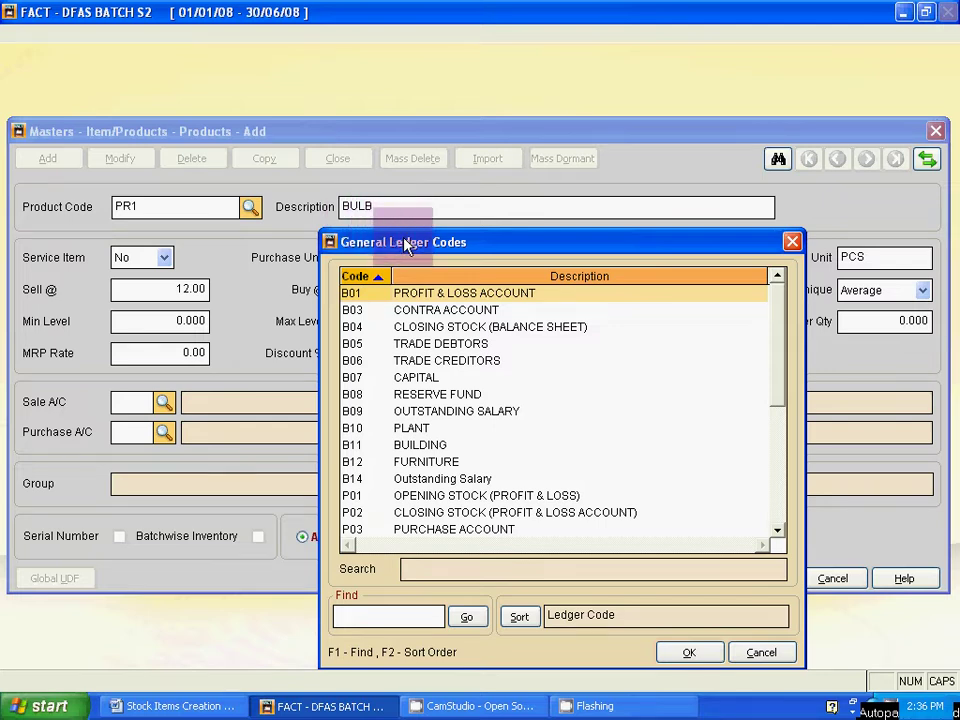
left_click_drag(409, 244, 417, 476)
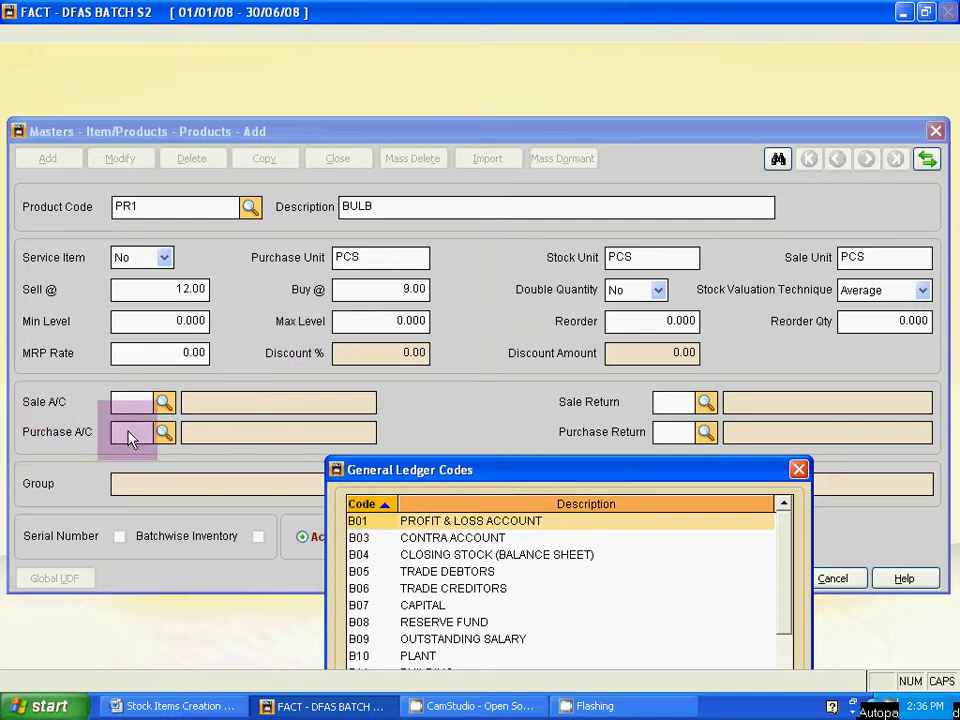
left_click_drag(453, 470, 503, 318)
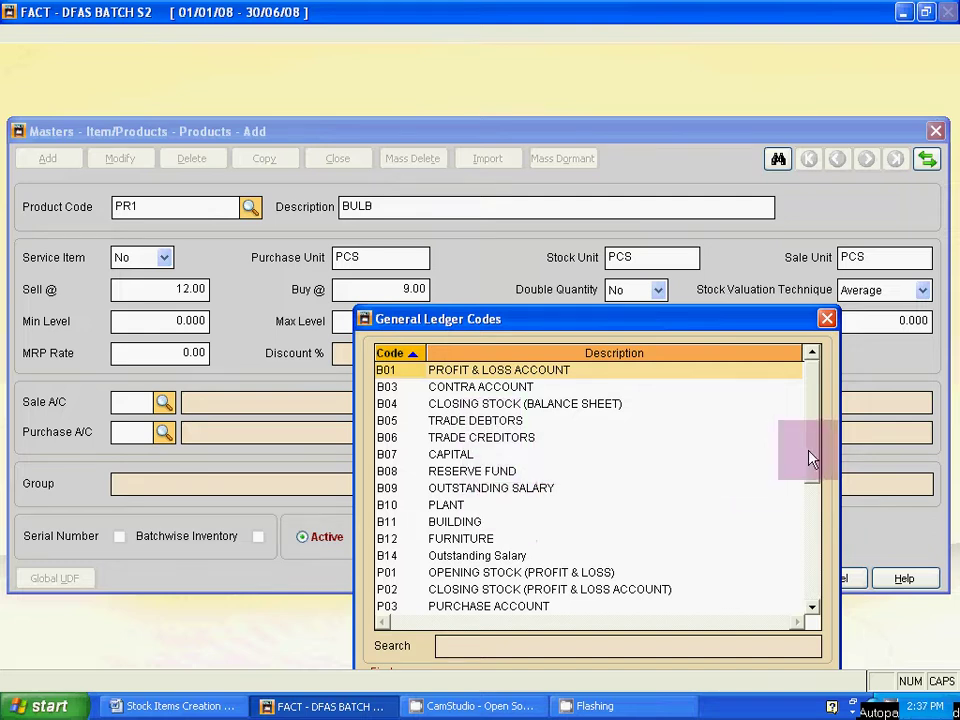
left_click_drag(814, 456, 817, 636)
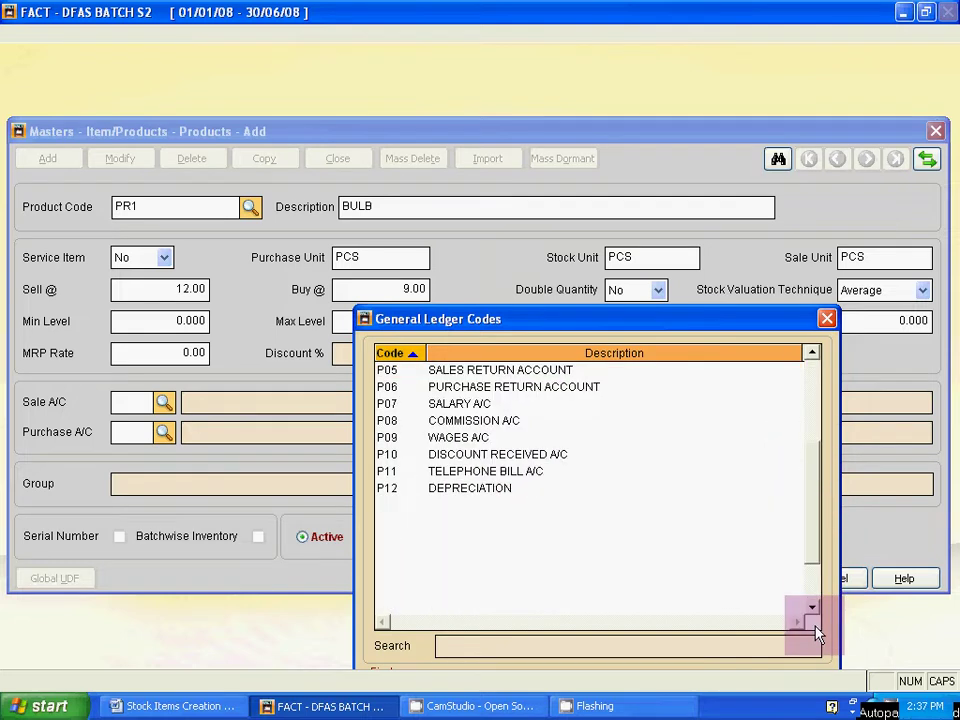
left_click_drag(816, 497, 823, 374)
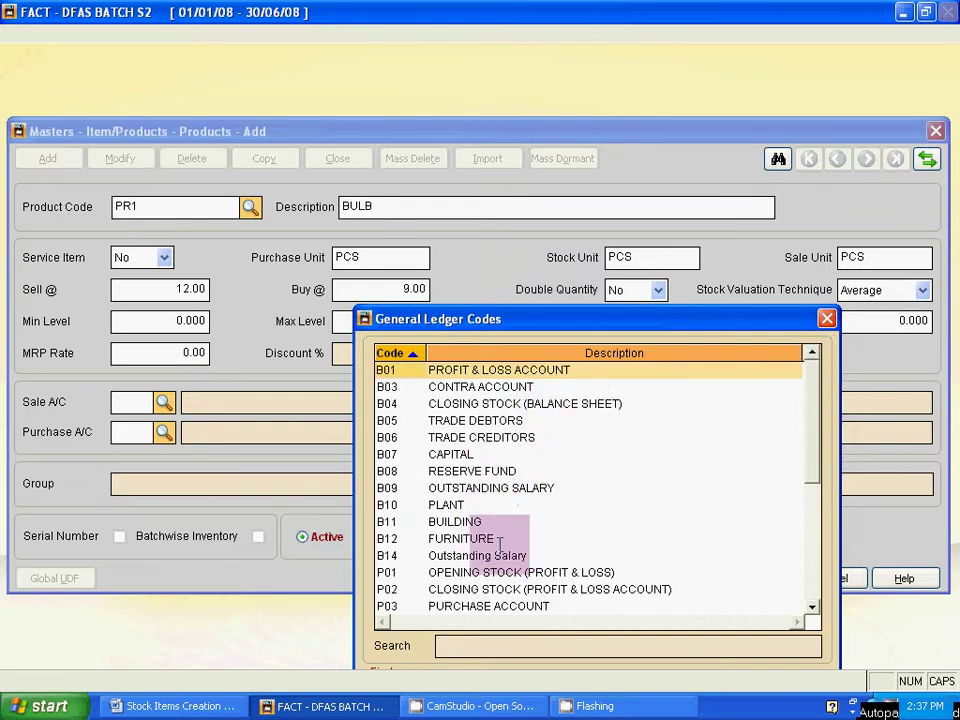
scroll(500, 545, "down", 1)
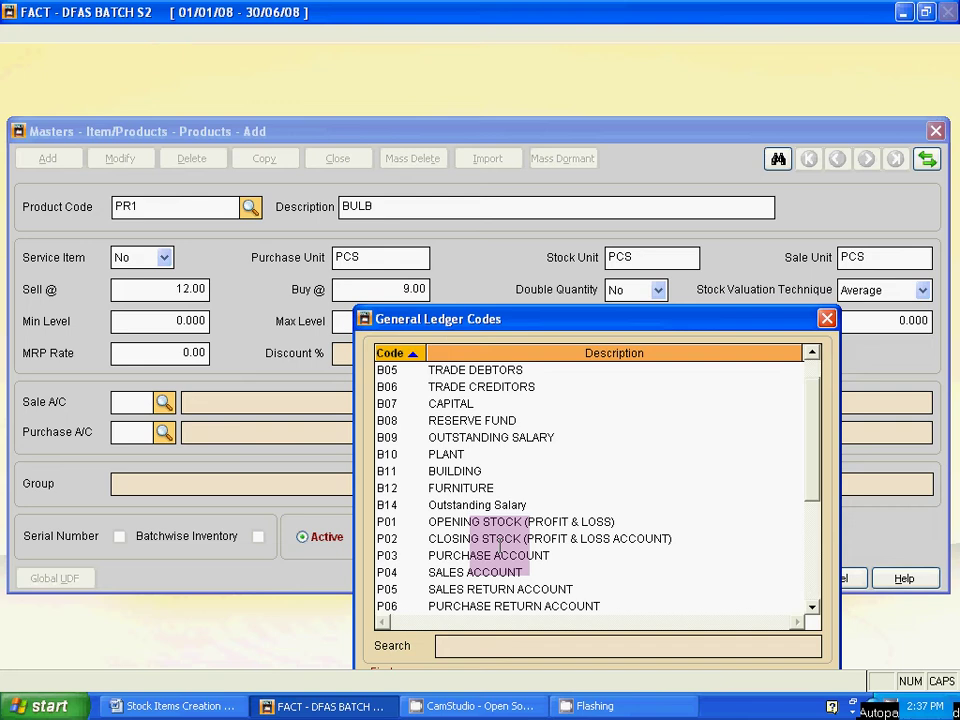
scroll(500, 545, "down", 2)
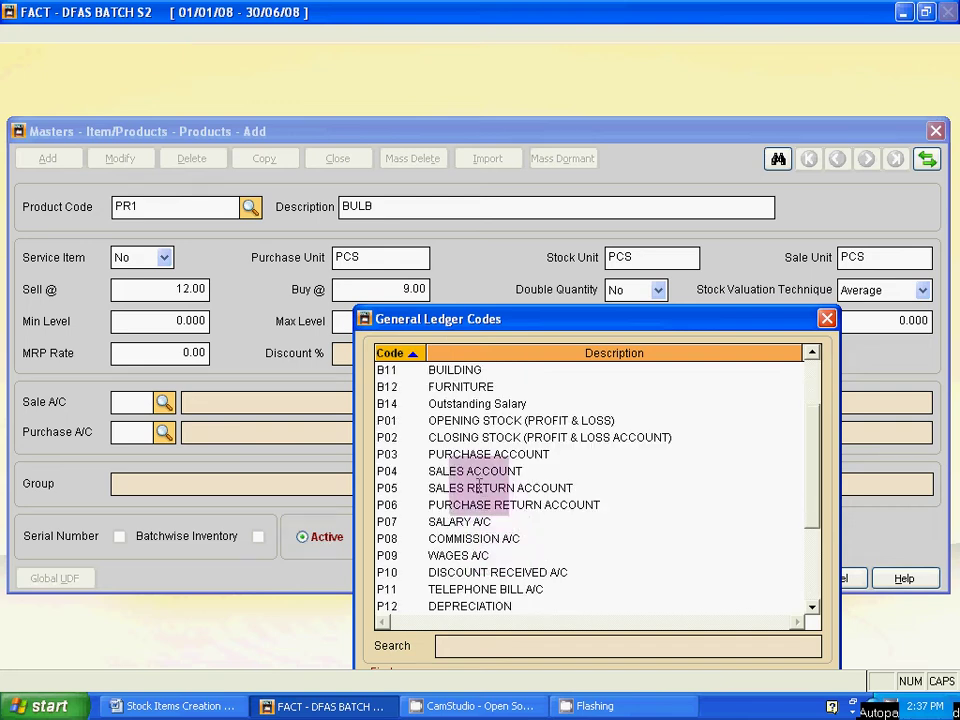
double_click(396, 471)
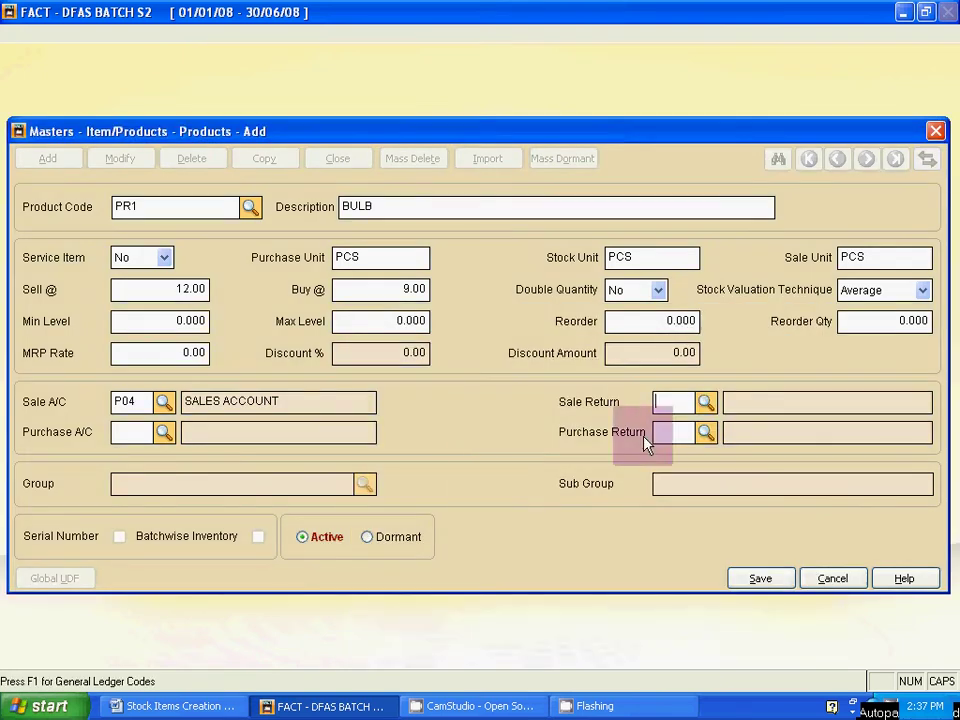
Assign P05 SALES RETURN ACCOUNT from the general ledger codes as BULB's sale return account
left_click(700, 400)
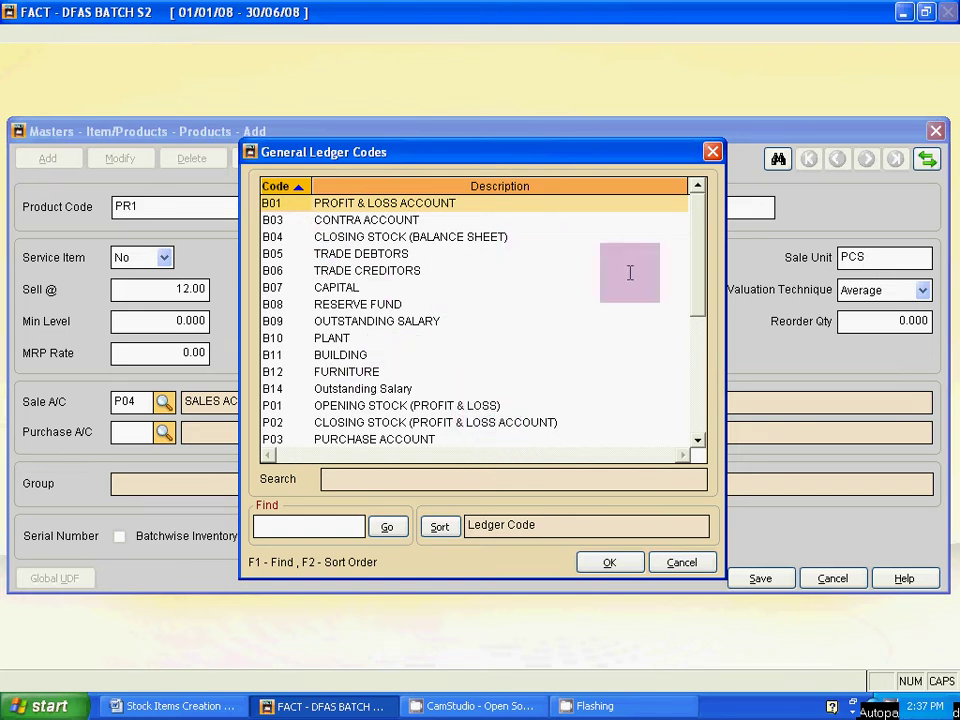
left_click(700, 442)
left_click(700, 442)
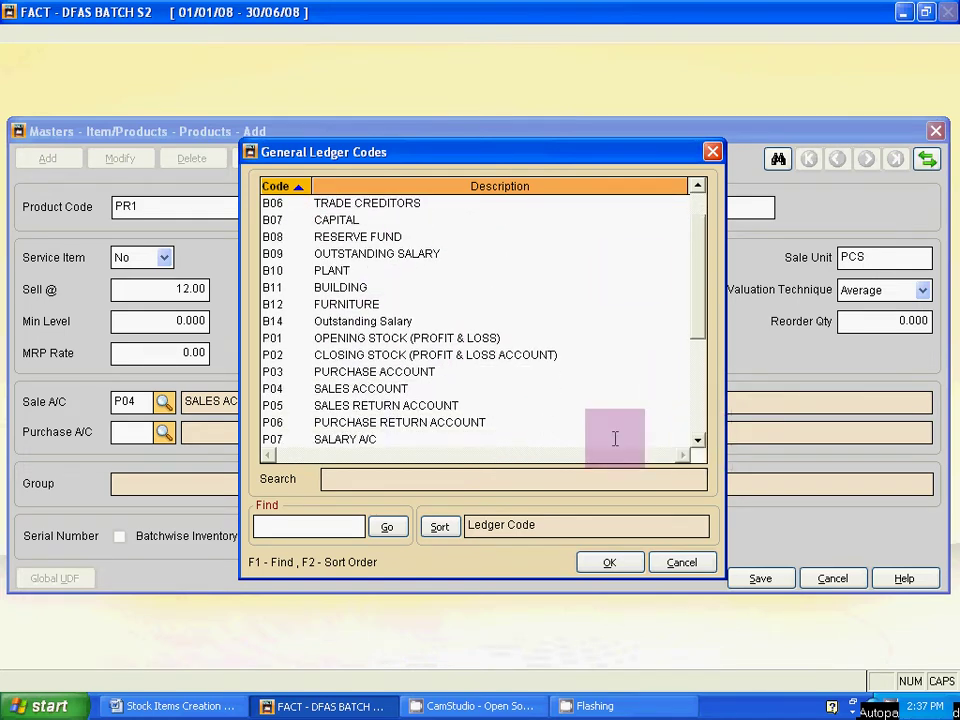
double_click(378, 403)
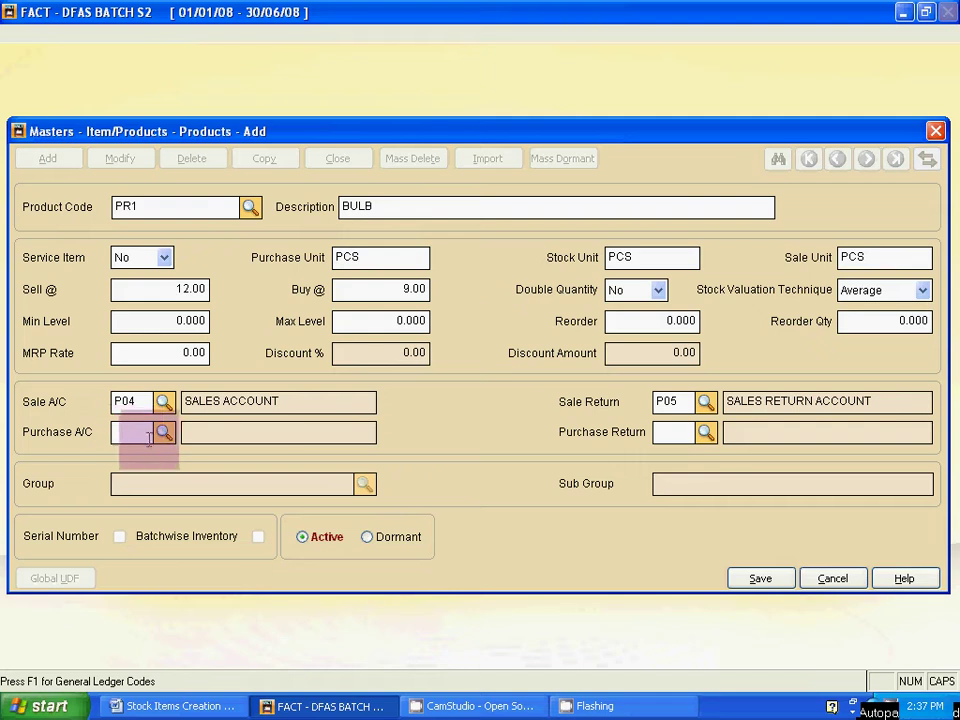
Assign P03 PURCHASE ACCOUNT from the general ledger codes as BULB's purchase account
left_click(163, 433)
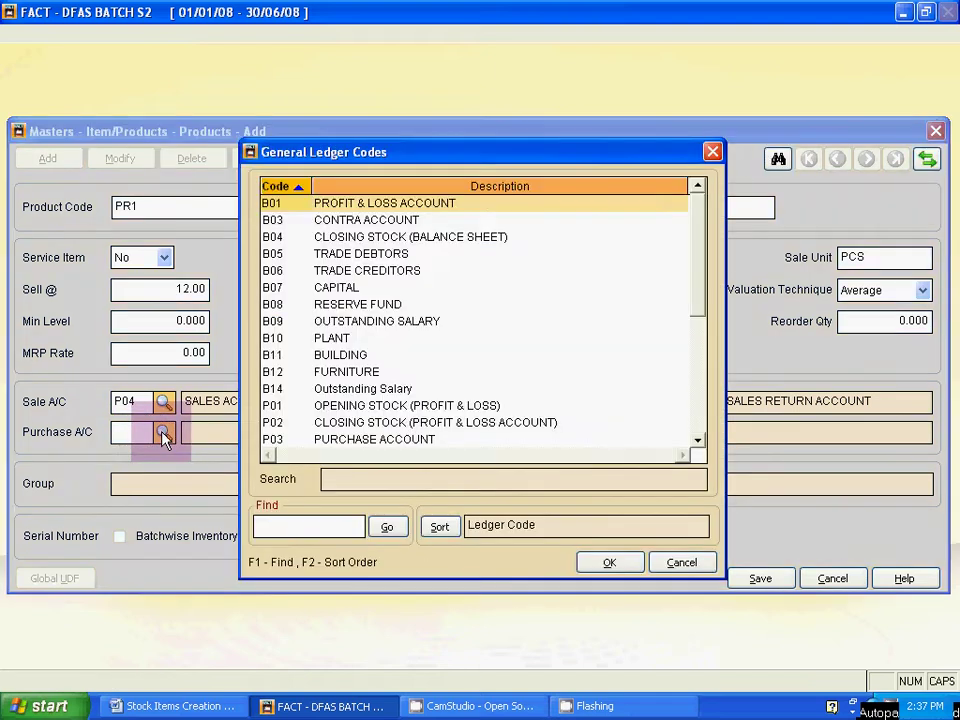
left_click(377, 444)
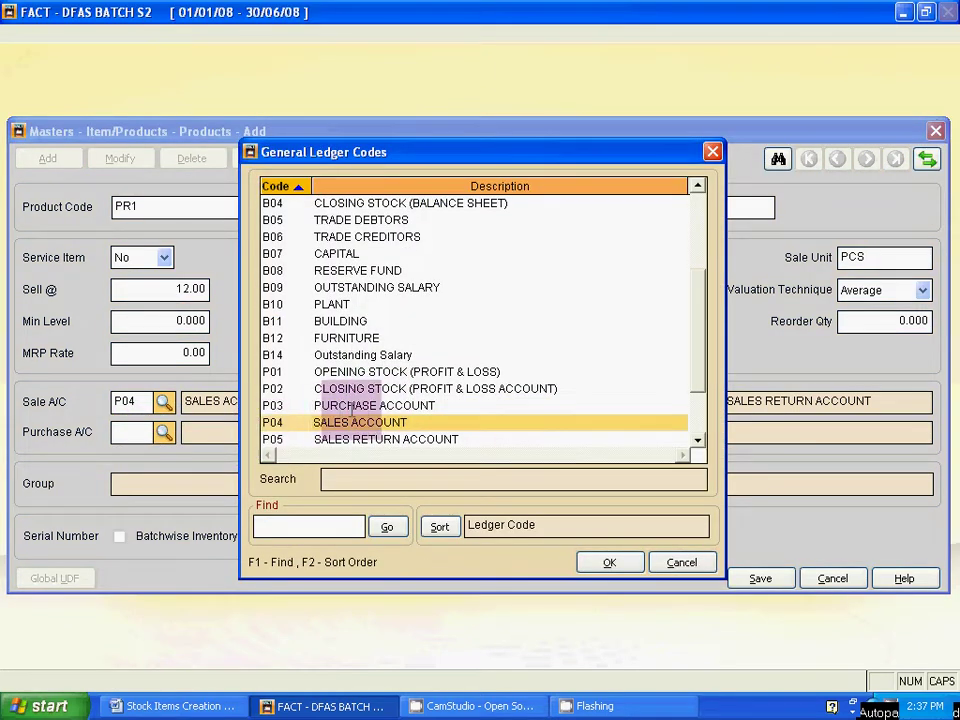
double_click(300, 405)
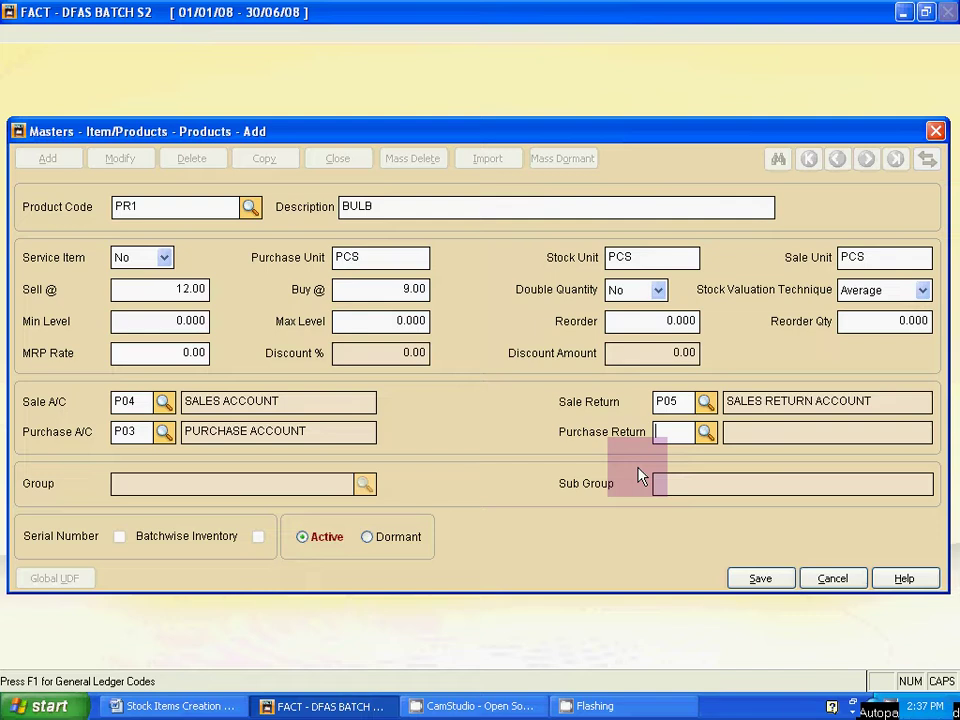
Assign P06 PURCHASE RETURN ACCOUNT as BULB's purchase return account and save the product
left_click(706, 432)
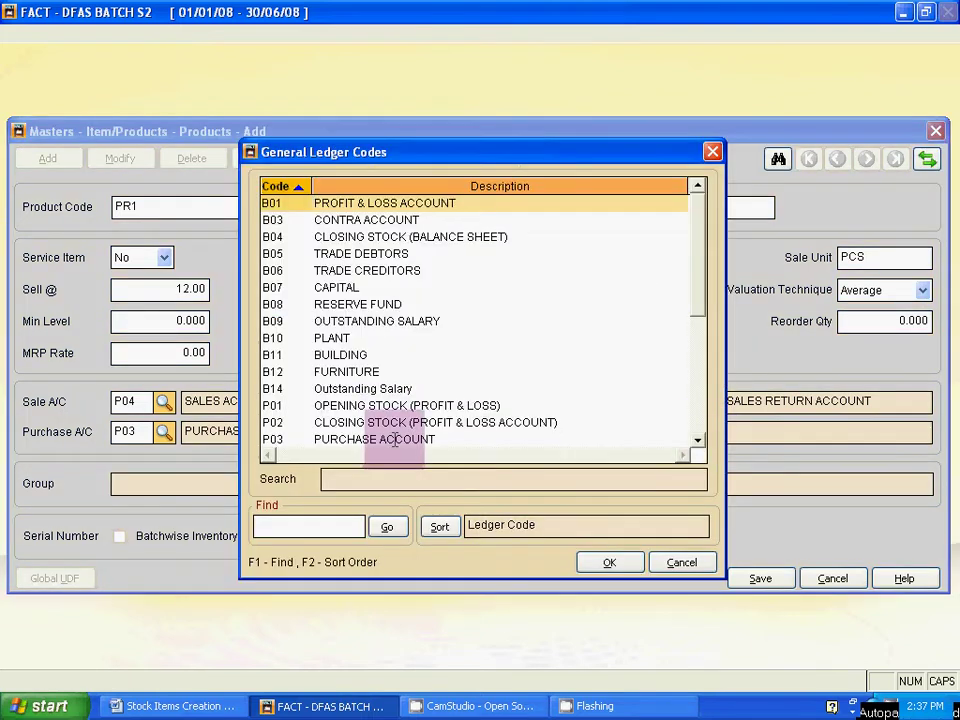
scroll(386, 436, "down", 1)
scroll(388, 430, "down", 1)
left_click(390, 424)
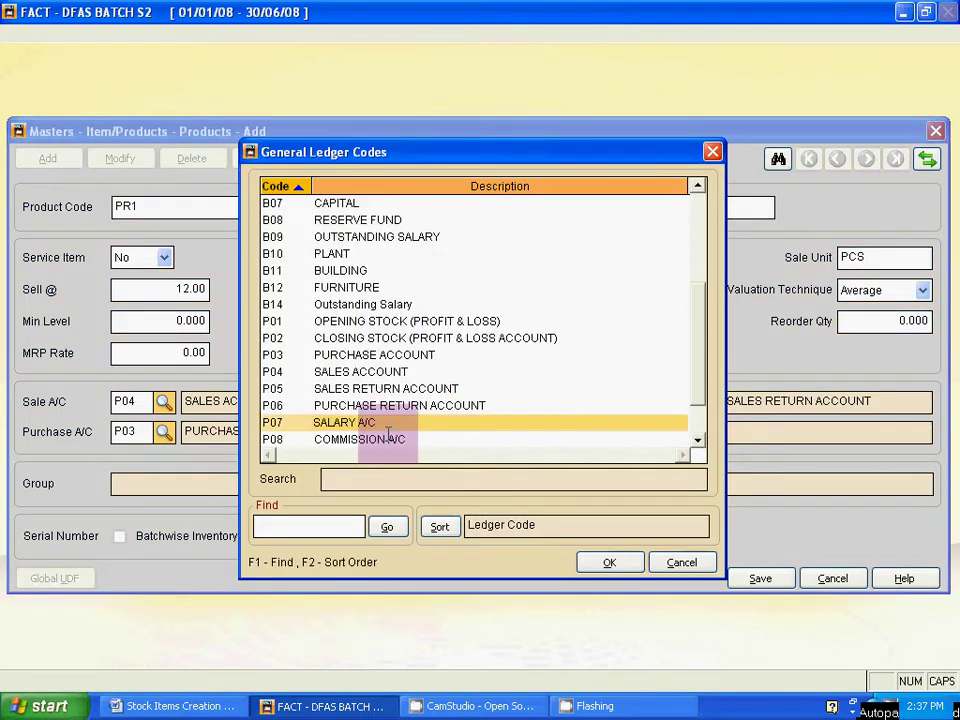
left_click(398, 406)
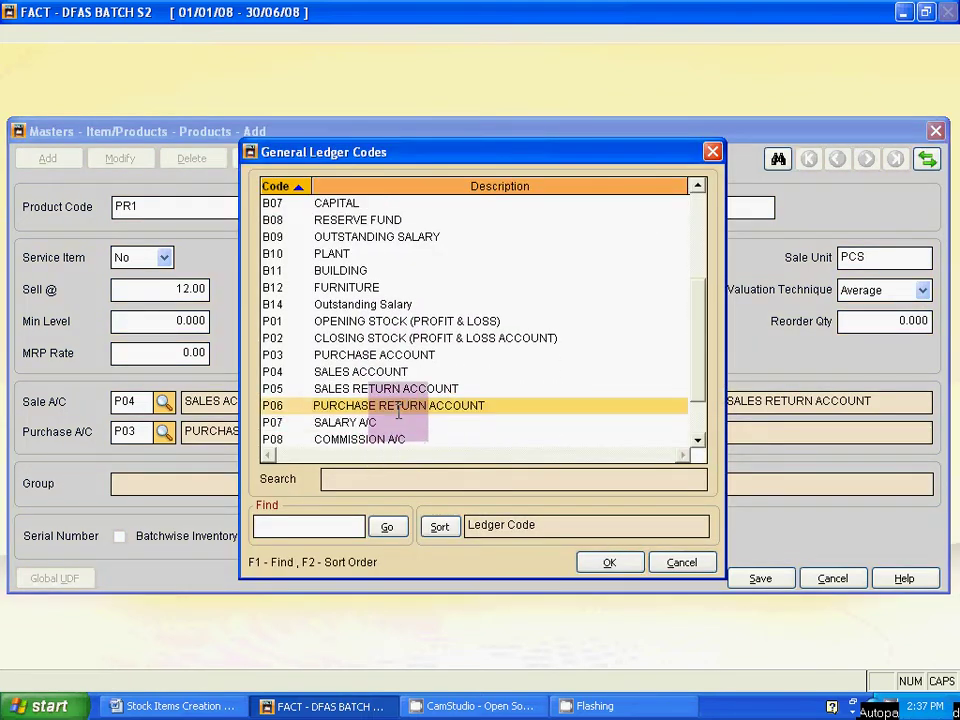
left_click(624, 562)
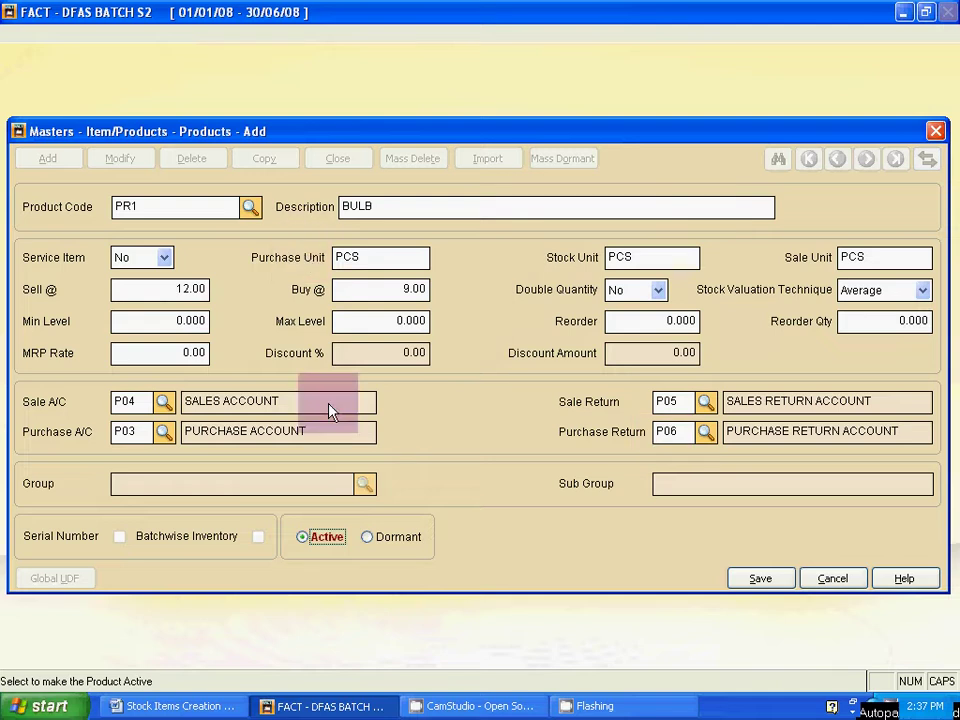
left_click(766, 584)
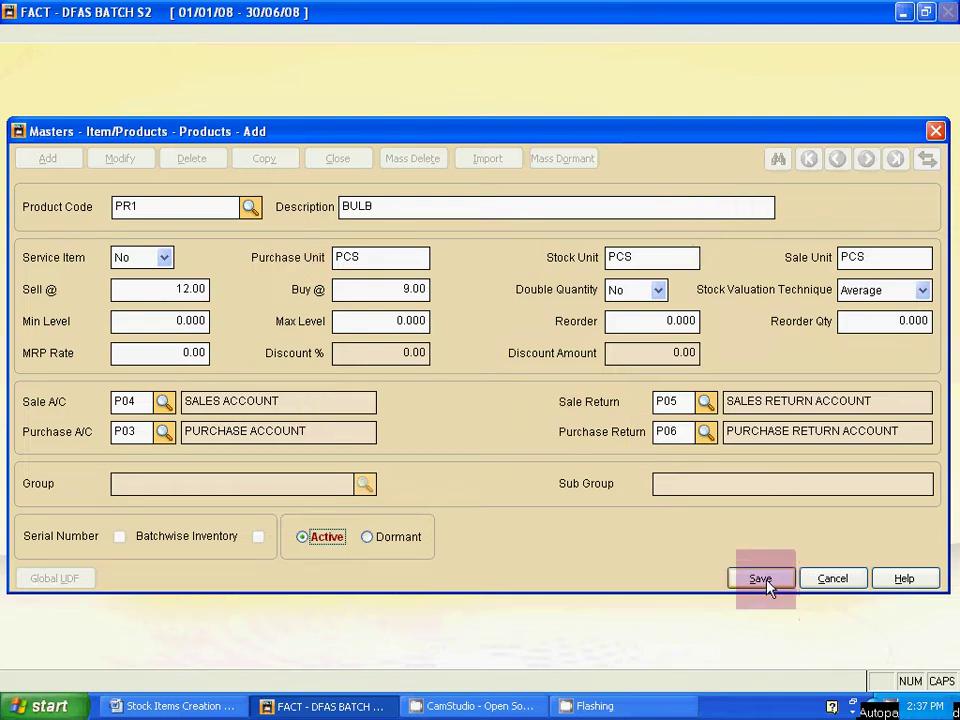
left_click(764, 582)
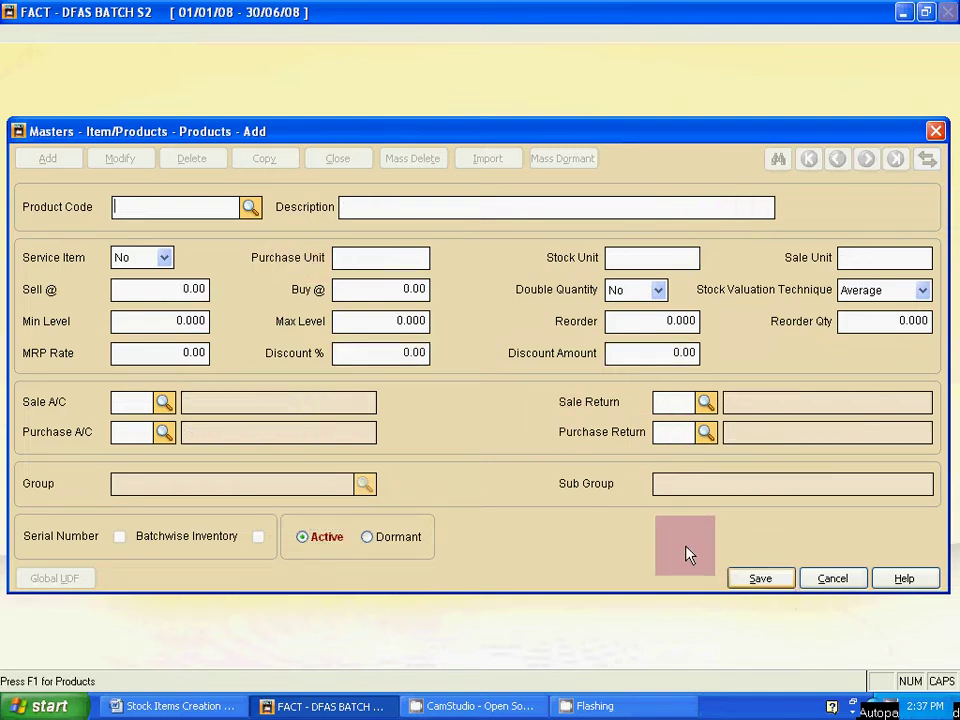
Enter PR2 as the second product's code and check its name and the quantity units in the Word table
type("PR2")
key("alt+Tab")
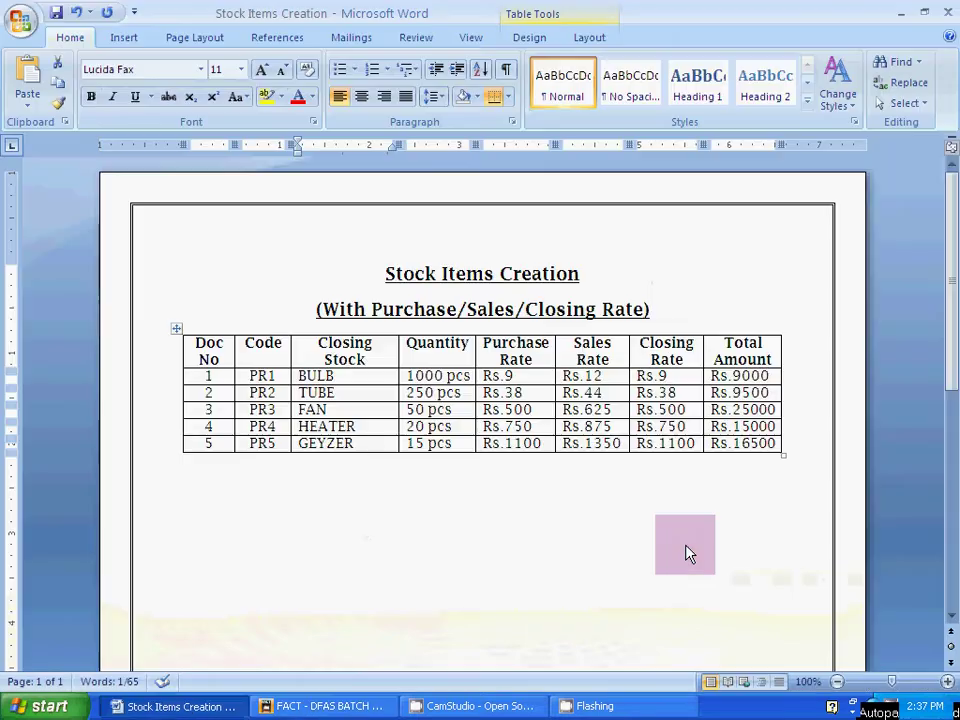
double_click(317, 394)
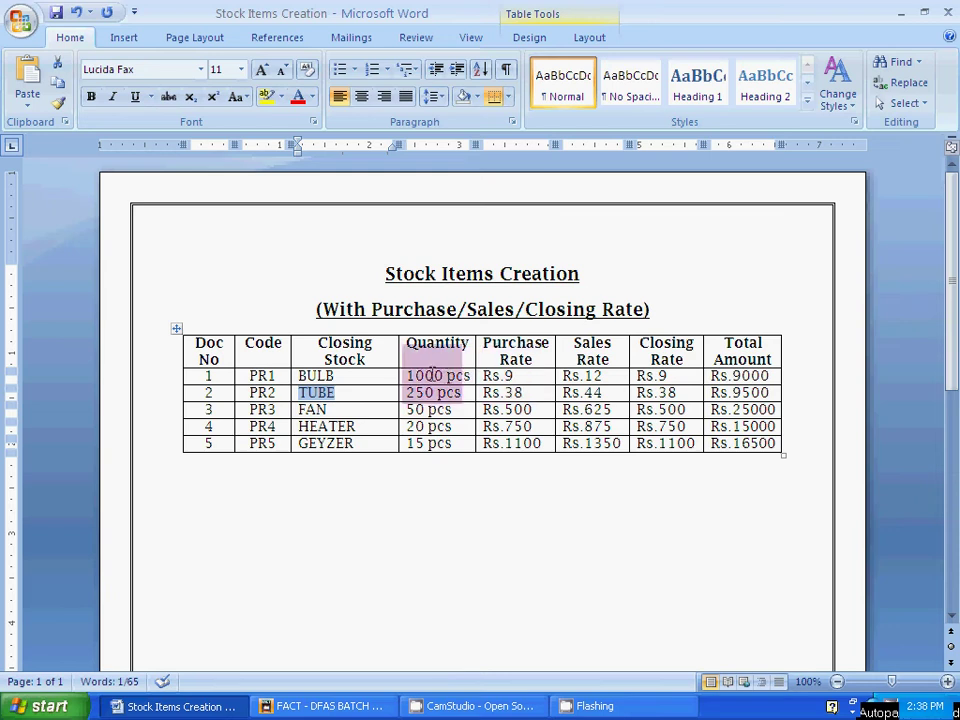
left_click_drag(407, 377, 430, 437)
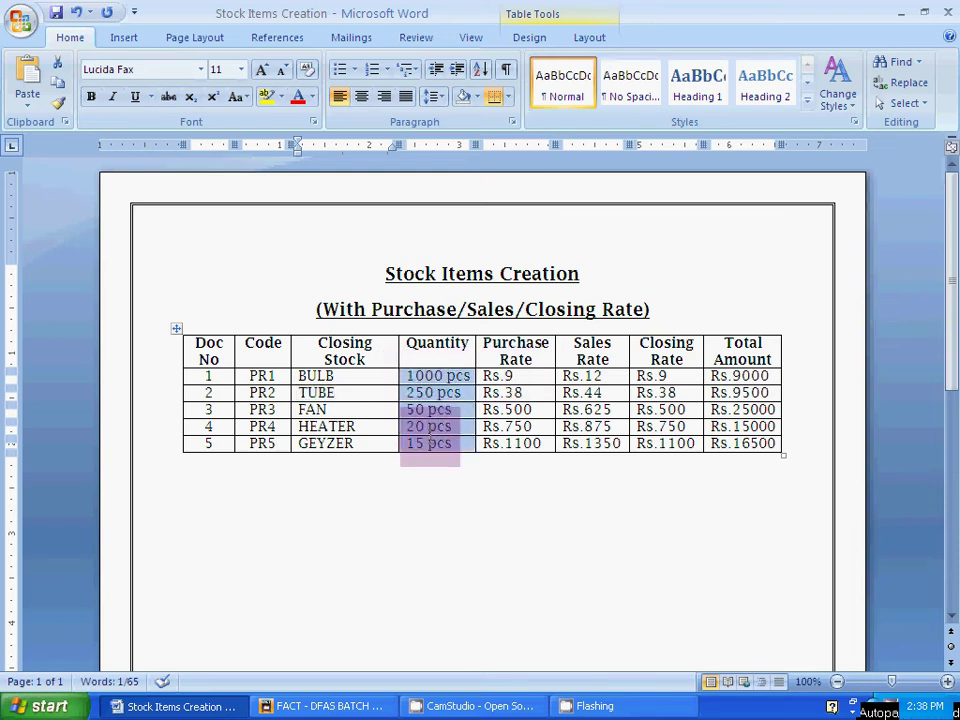
left_click_drag(430, 440, 428, 441)
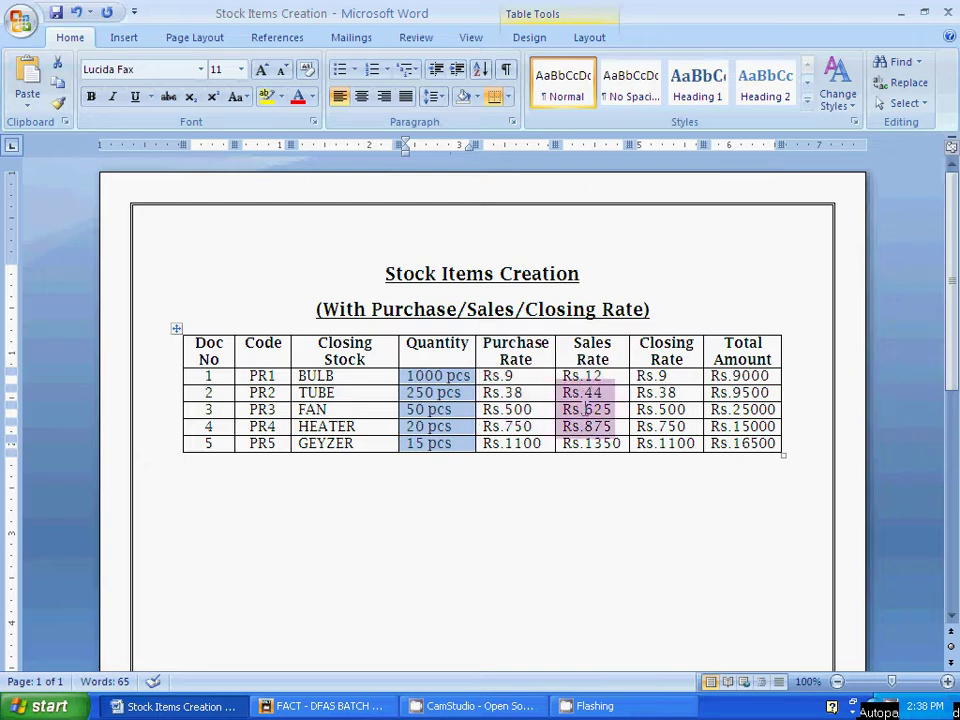
Return to FACT, confirm the product code PR2 and enter TUBE as its description
key("alt+Tab")
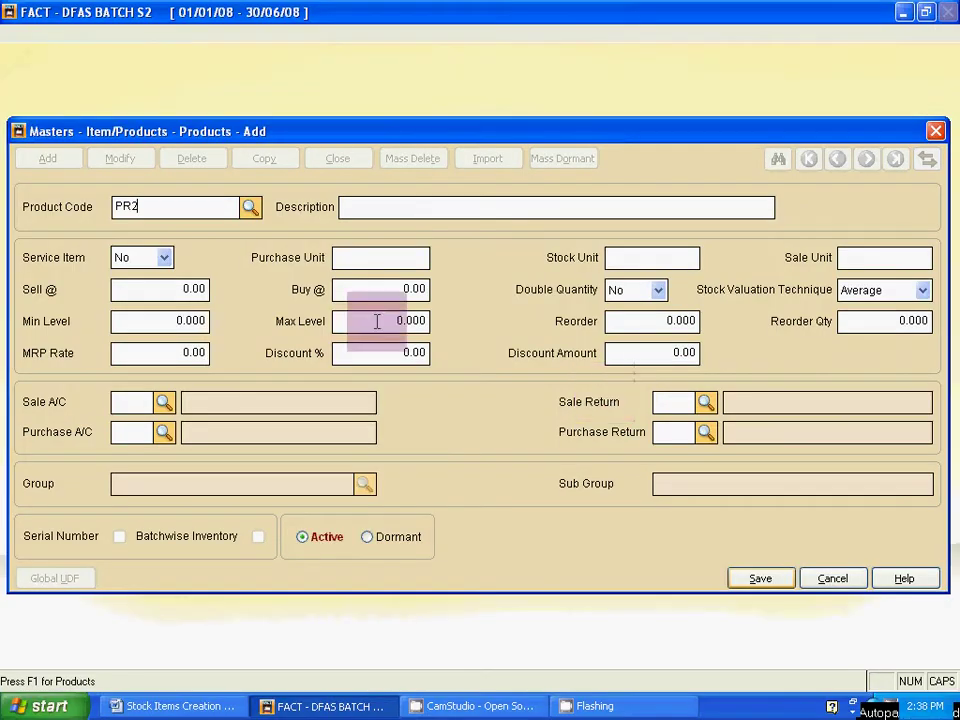
key("Return")
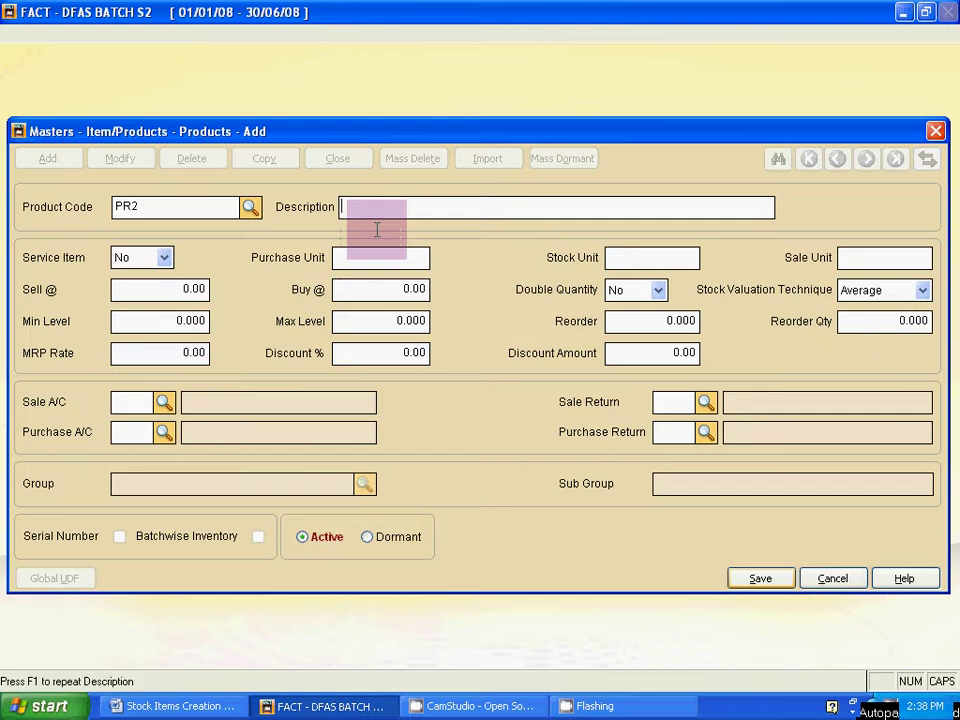
type("TUBE")
key("Return")
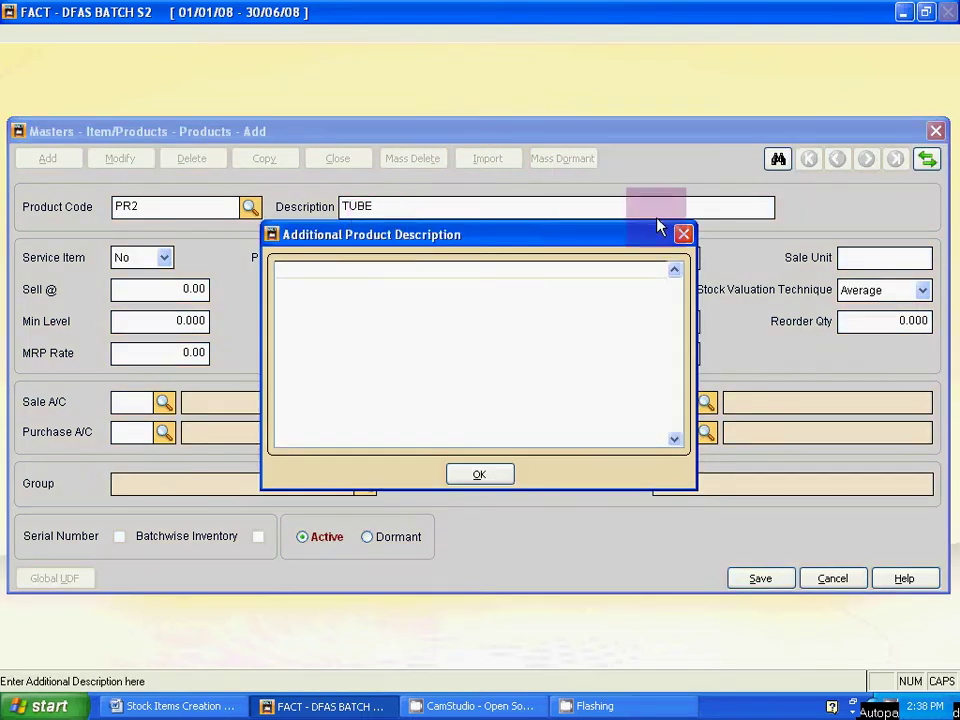
Leave TUBE's additional description empty and set its purchase, stock and sale units to PCS
left_click(683, 233)
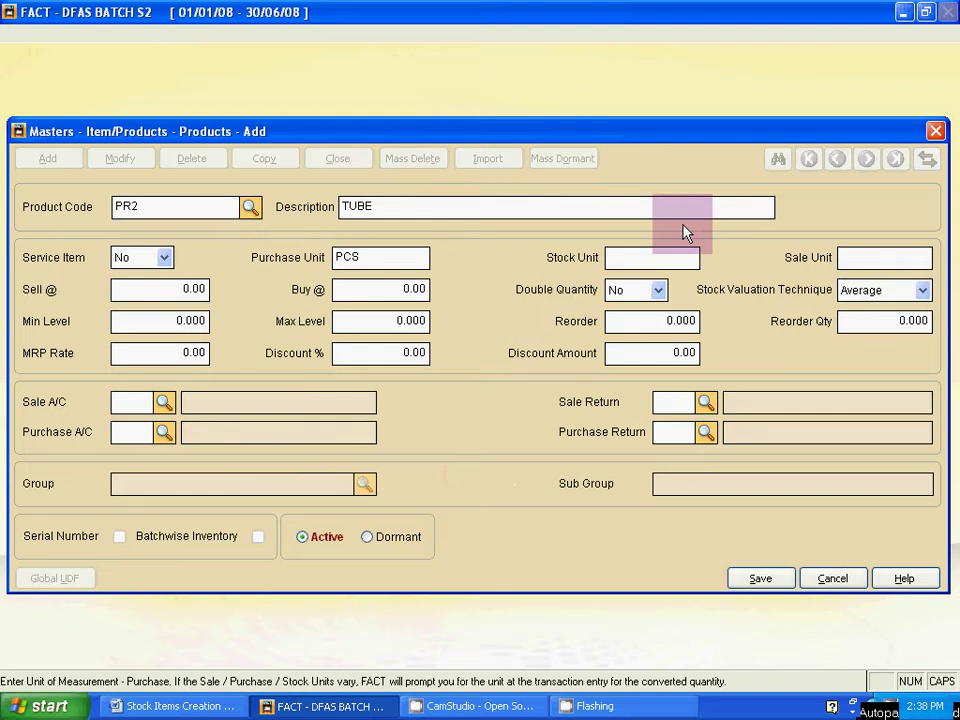
key("Return")
key("Return")
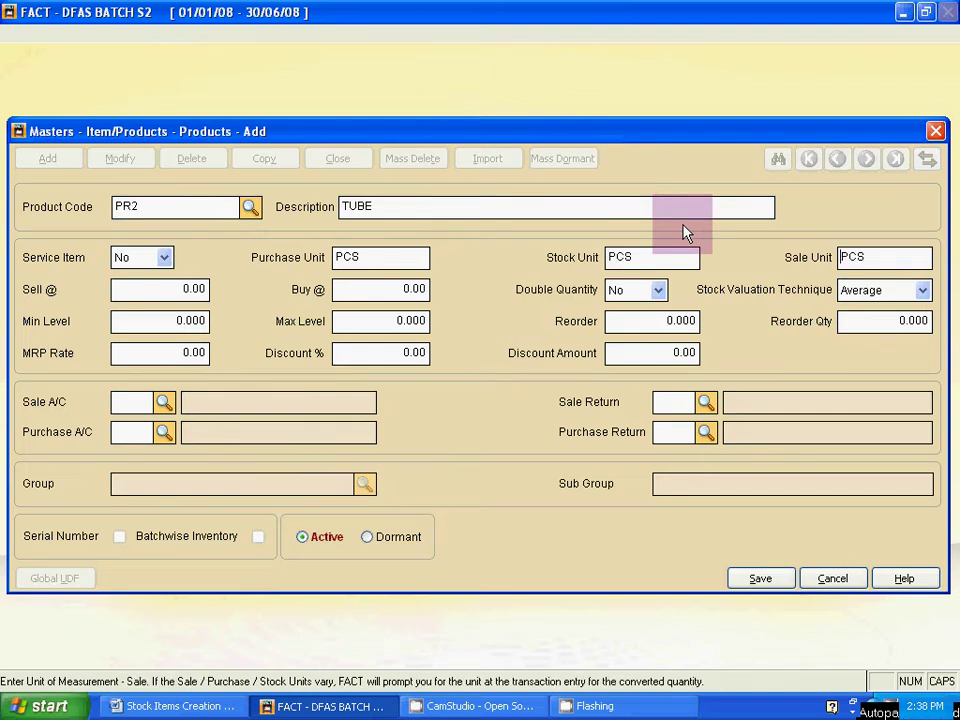
key("Return")
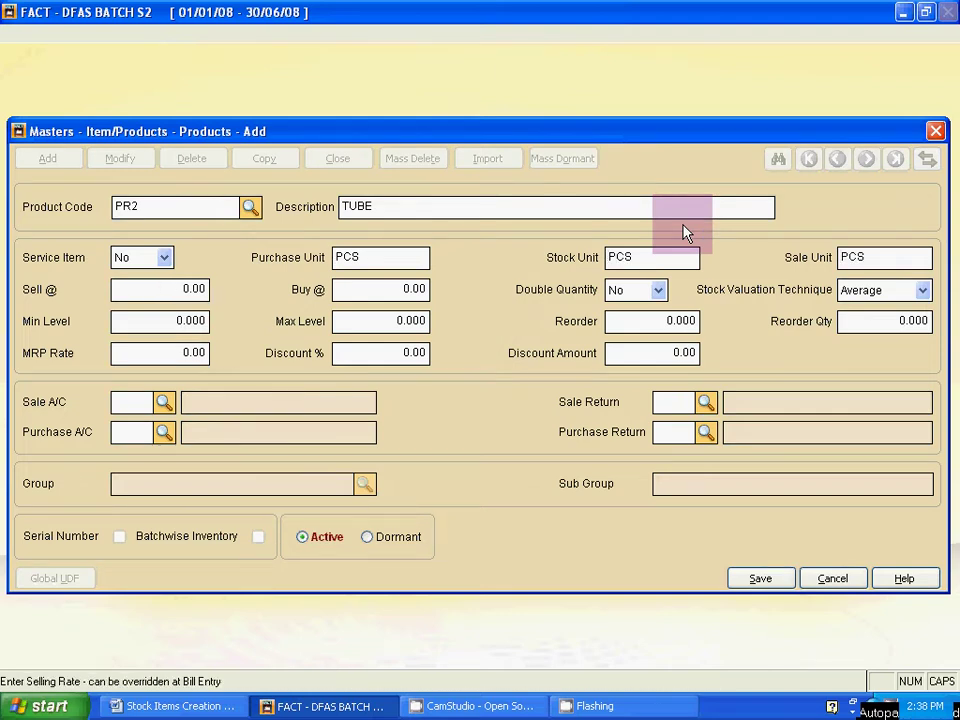
Check TUBE's rates in the Word table, then set its selling rate to 44 and buying rate to 38 in FACT
key("alt+Tab")
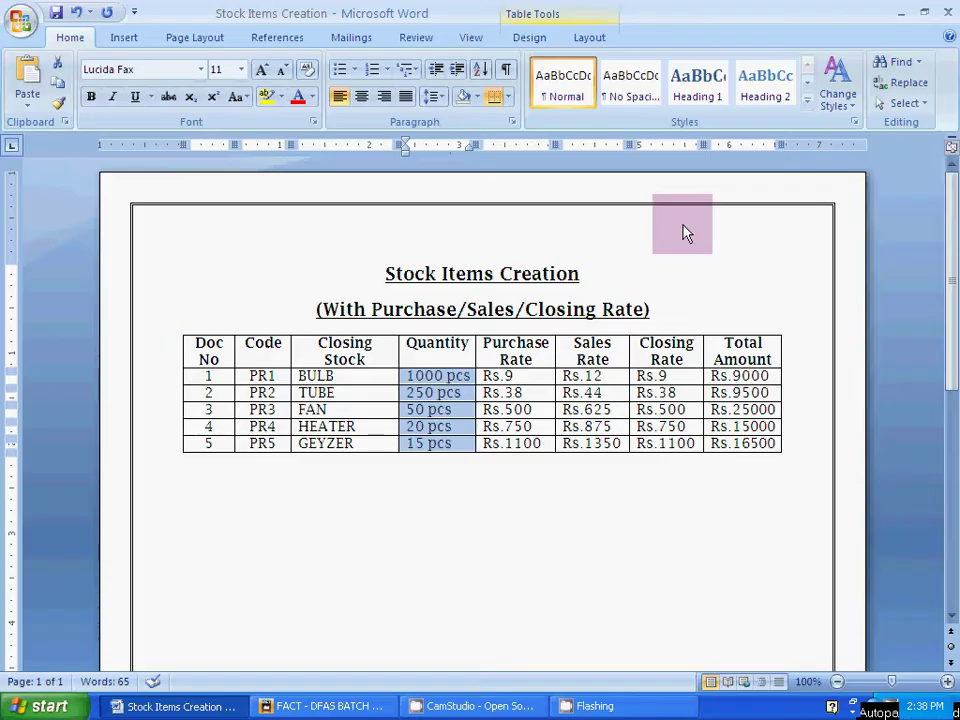
key("alt+Tab")
type("44")
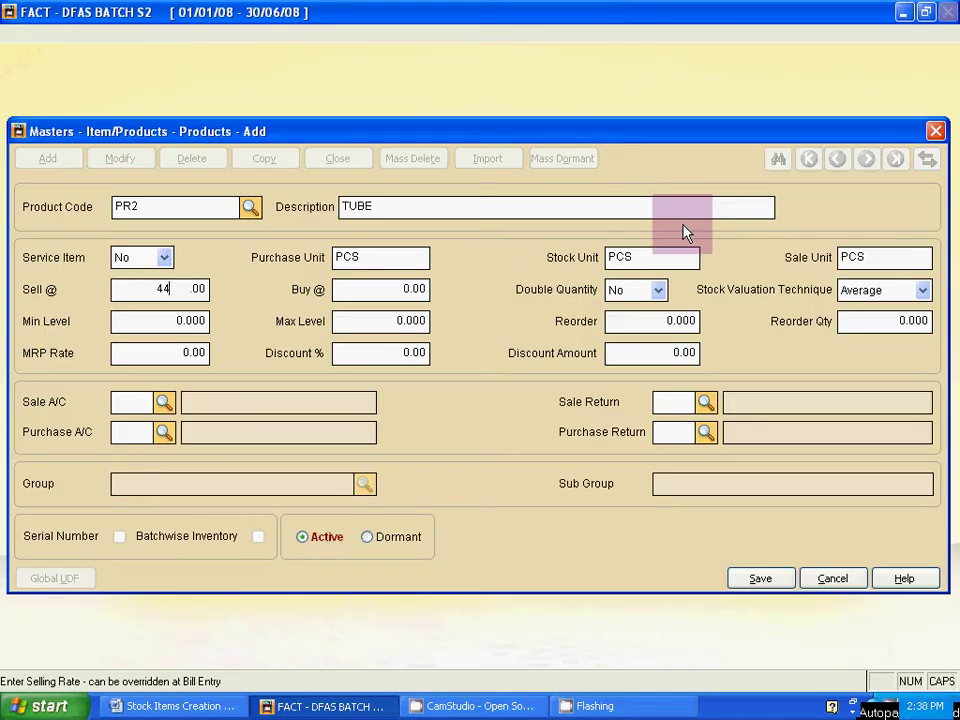
key("Return")
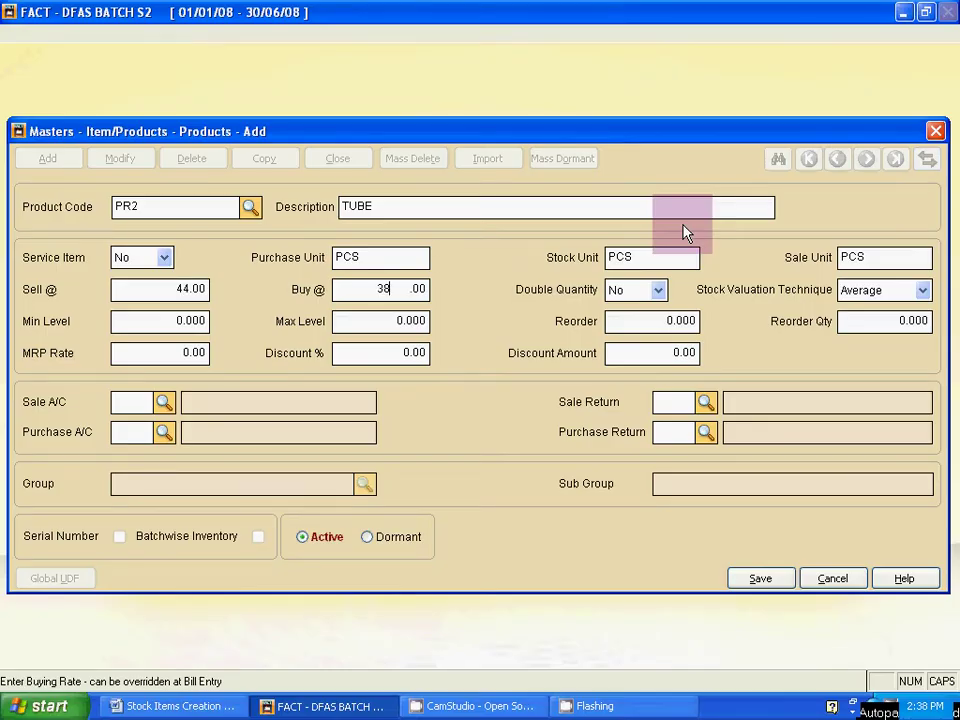
key("Return")
Keep TUBE's double quantity at No and valuation at Average, and leave its stock levels, reorder values and MRP rate at zero
key("Return")
key("Return")
key("Return")
key("Return")
key("Return")
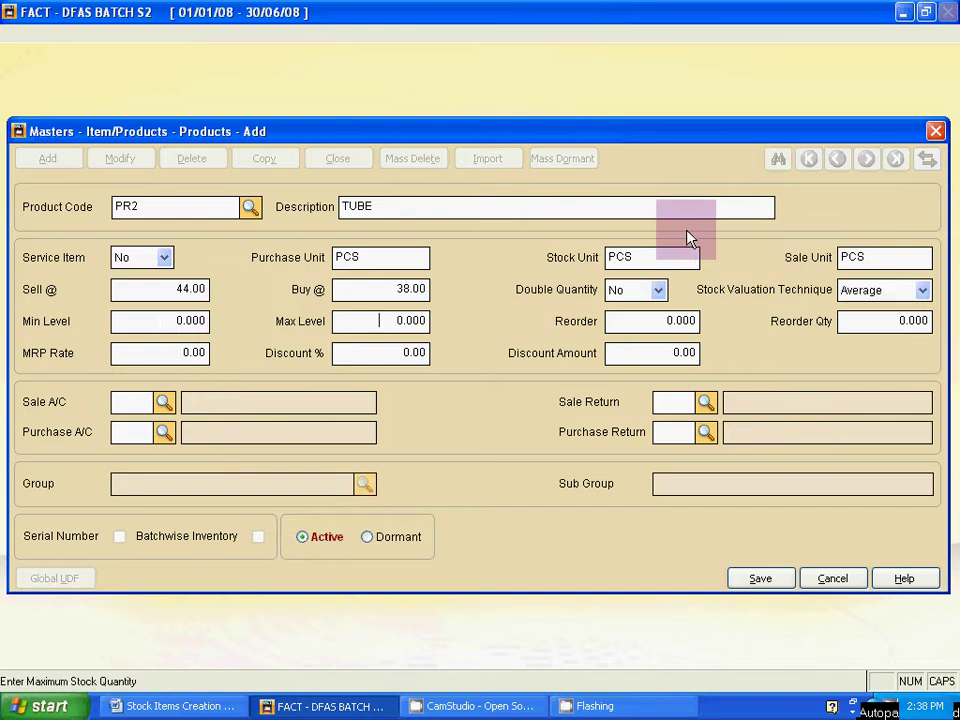
key("Return")
key("Return")
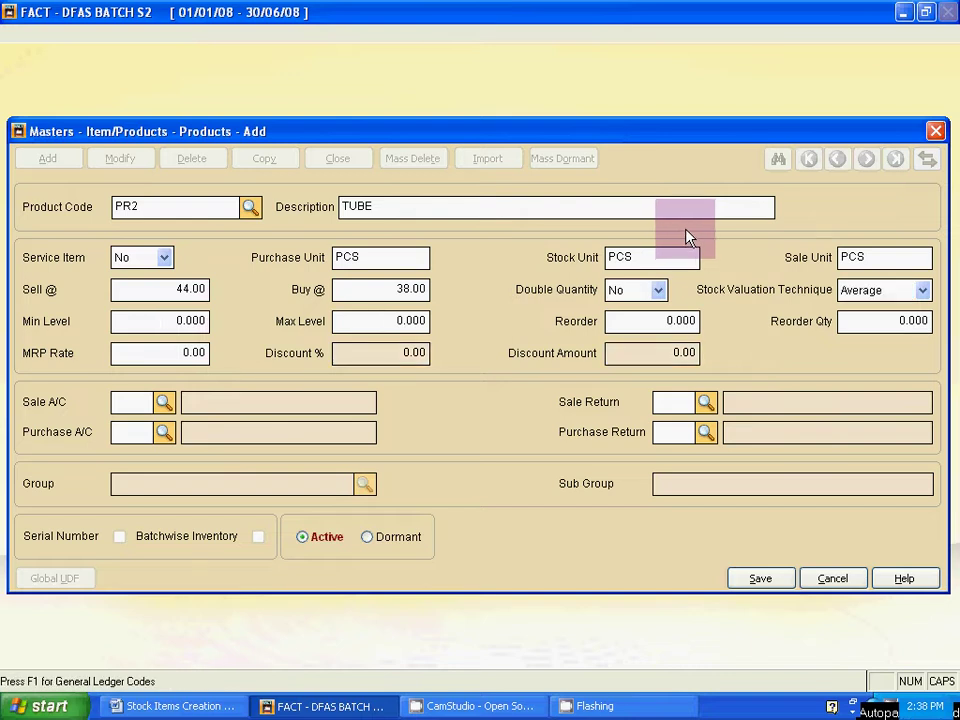
Assign P04 SALES ACCOUNT from the general ledger codes as TUBE's sale account
key("F1")
key("Down")
key("Down")
key("Down")
key("Down")
key("Down")
key("Down")
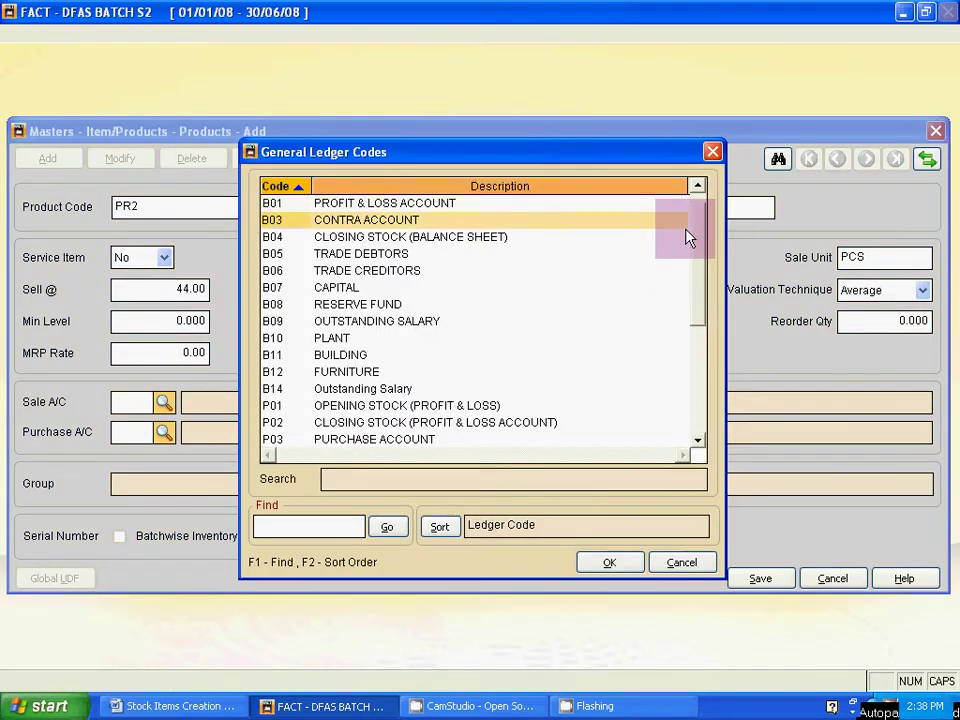
key("Down")
key("Down")
key("Down")
key("Down")
key("Down")
key("Down")
key("Down")
key("Down")
key("Down")
key("Down")
key("Down")
key("Down")
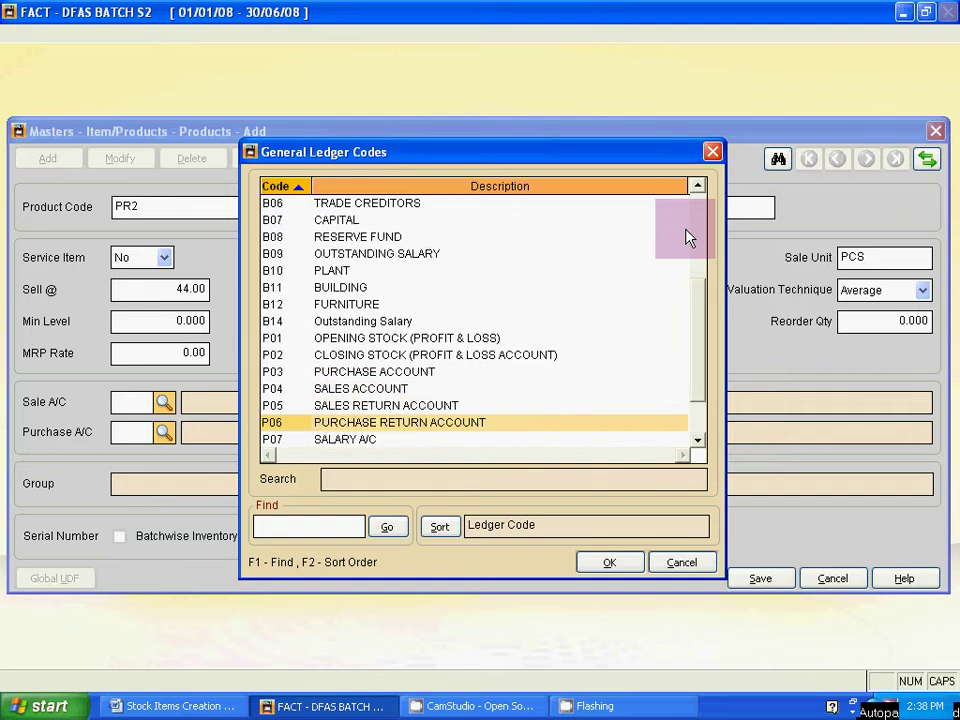
key("Up")
key("Up")
key("Return")
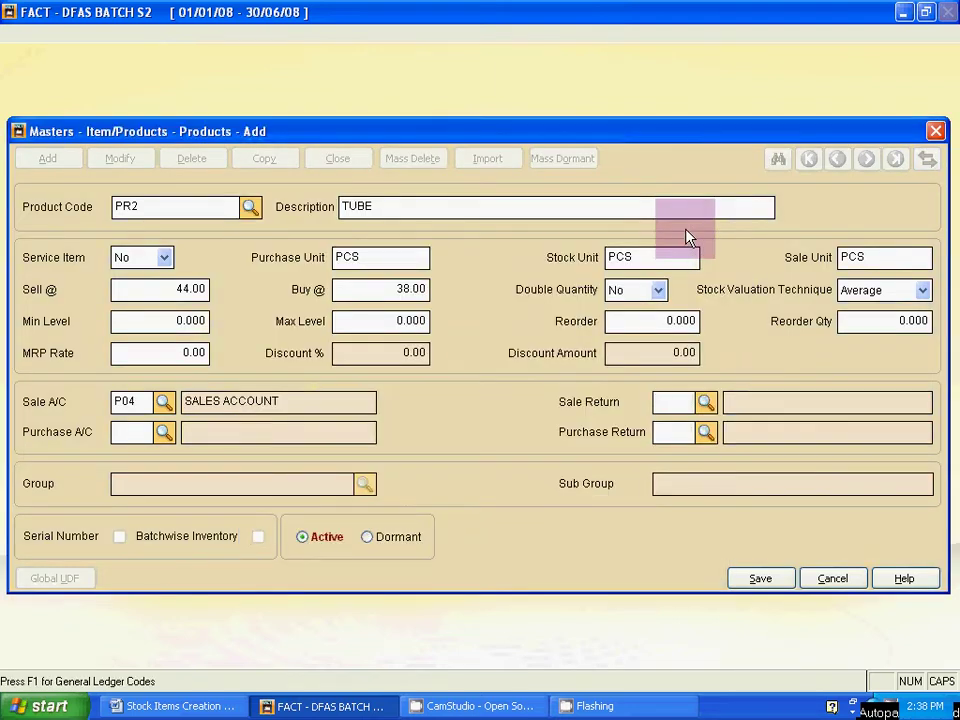
Assign P05 SALES RETURN ACCOUNT from the general ledger codes as TUBE's sale return account
key("F1")
key("Down")
key("Down")
key("Down")
key("Down")
key("Down")
key("Down")
key("Down")
key("Down")
key("Down")
key("Down")
key("Down")
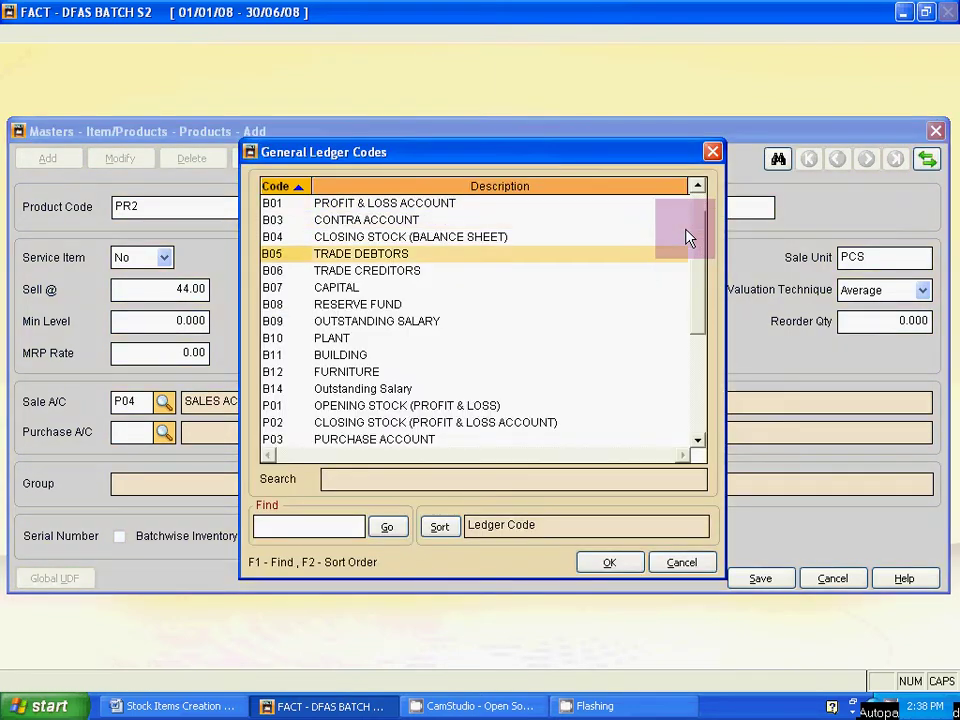
key("Down")
key("Down")
key("Down")
key("Down")
key("Down")
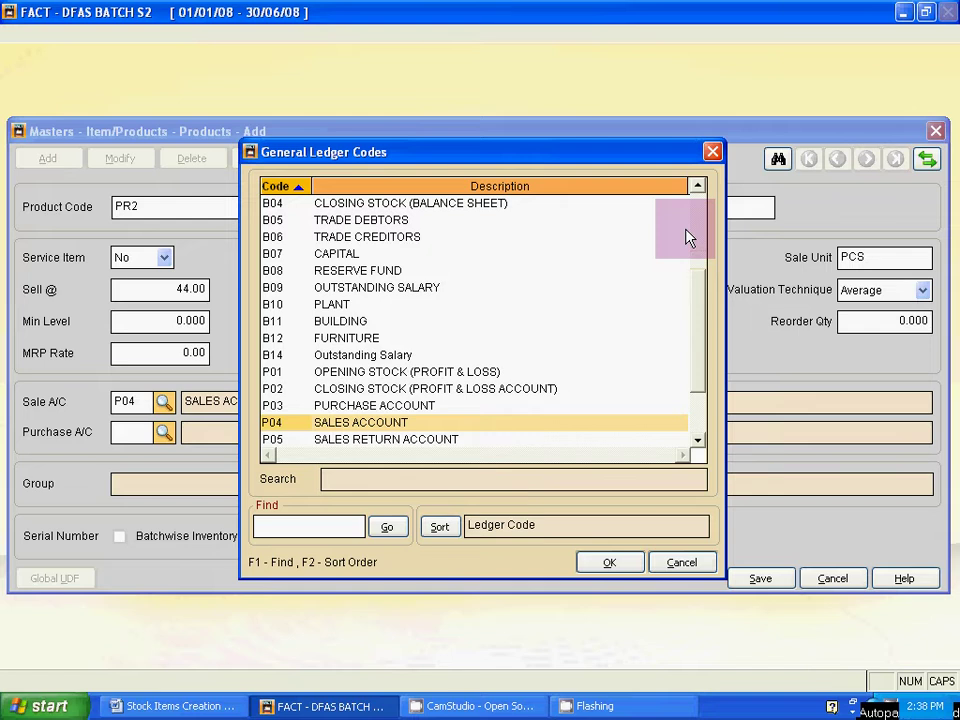
key("Return")
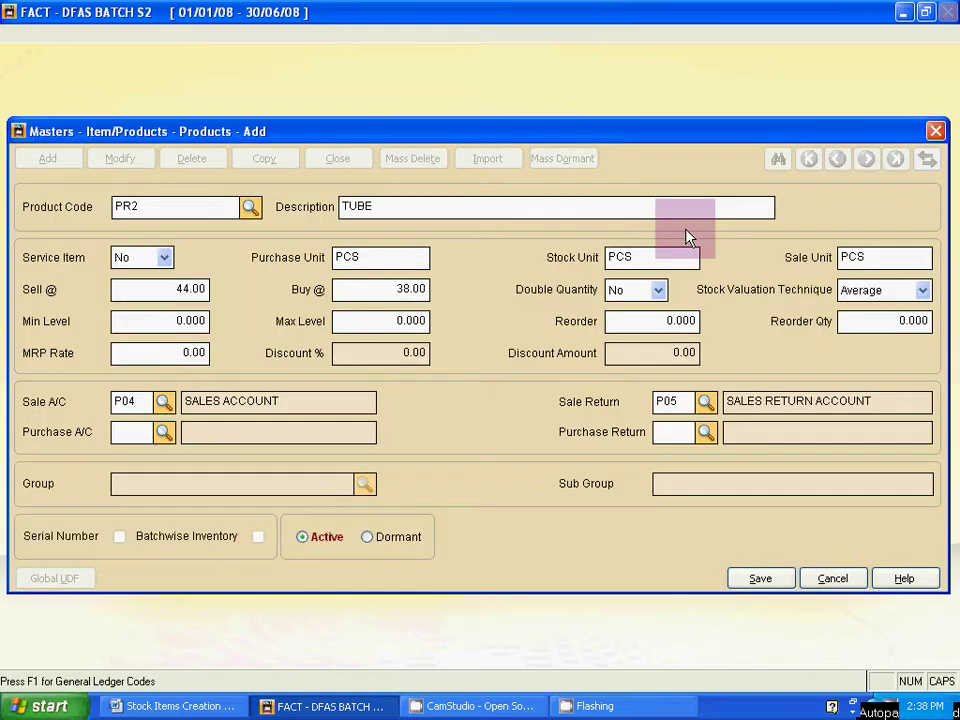
Assign P03 PURCHASE ACCOUNT from the general ledger codes as TUBE's purchase account
key("F1")
key("Down")
key("Down")
key("Down")
key("Down")
key("Down")
key("Down")
key("Down")
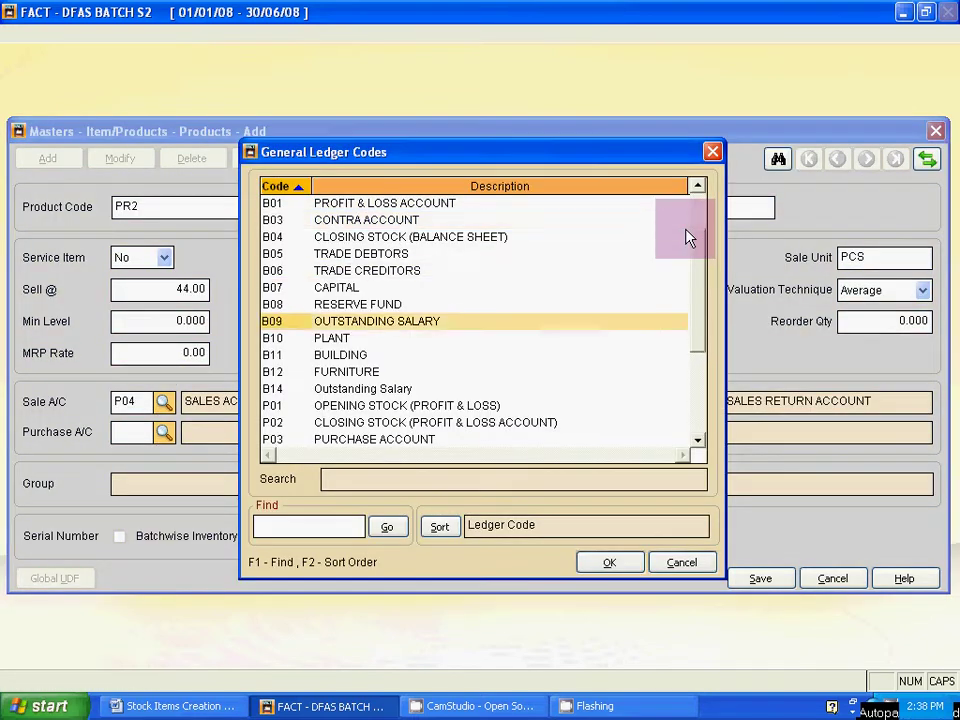
key("Down")
key("Down")
key("Down")
key("Down")
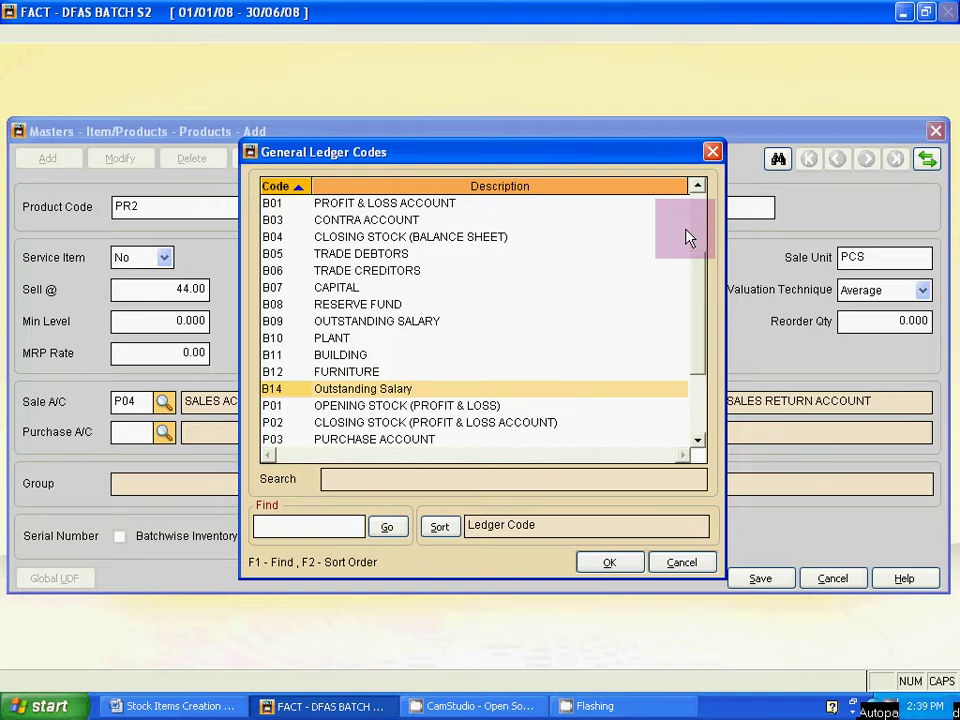
key("Down")
key("Down")
key("Down")
key("Down")
key("Down")
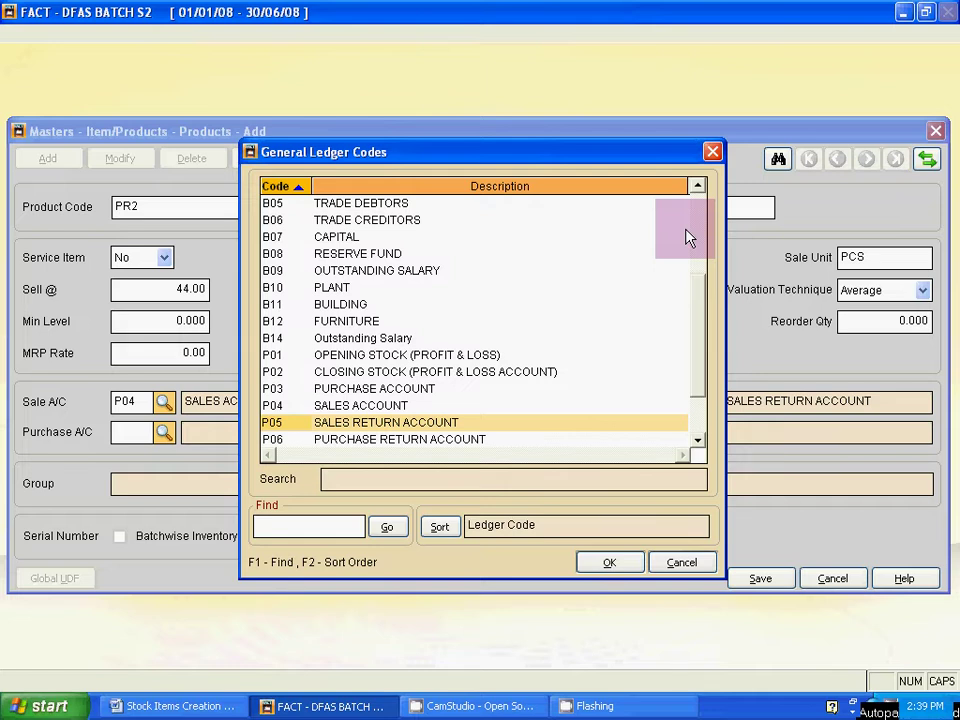
key("Down")
key("Up")
key("Up")
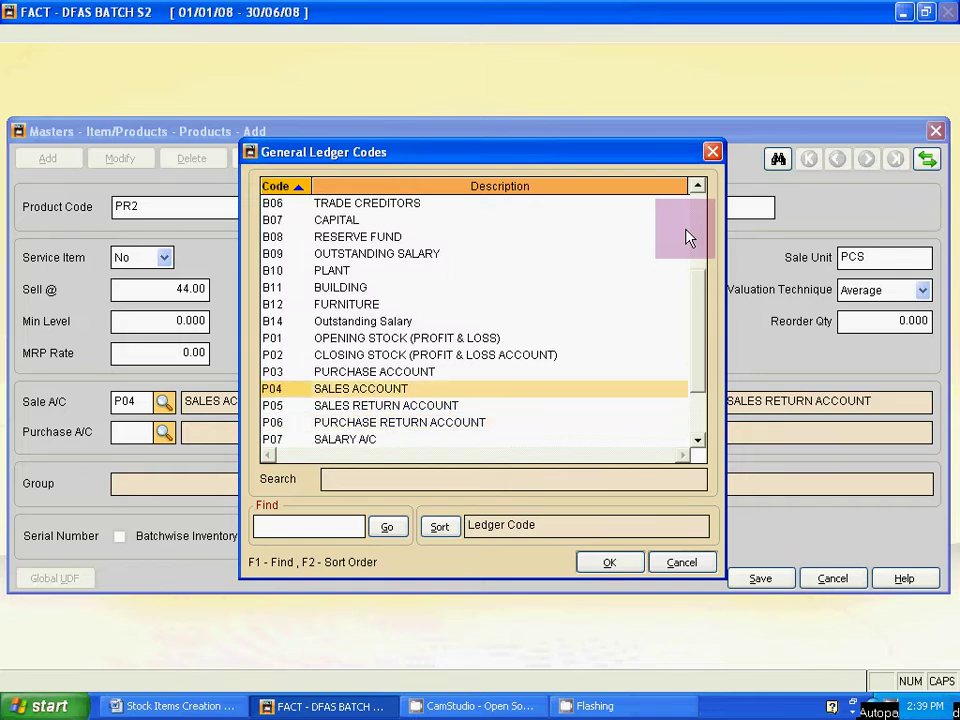
key("Up")
key("Return")
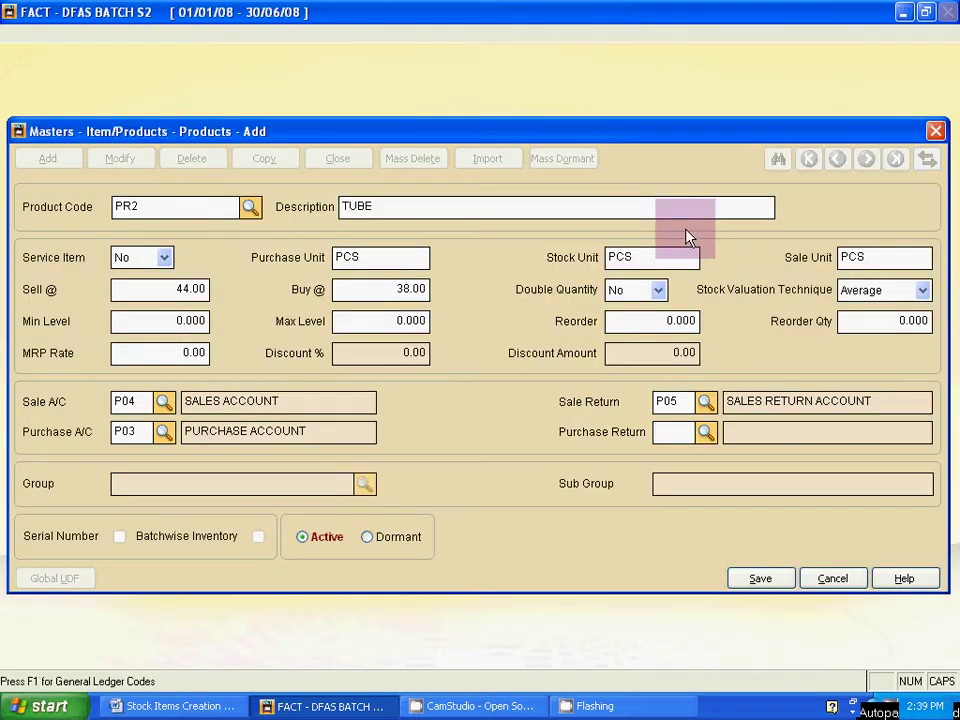
Assign P06 PURCHASE RETURN ACCOUNT as TUBE's purchase return account and save the product
key("F1")
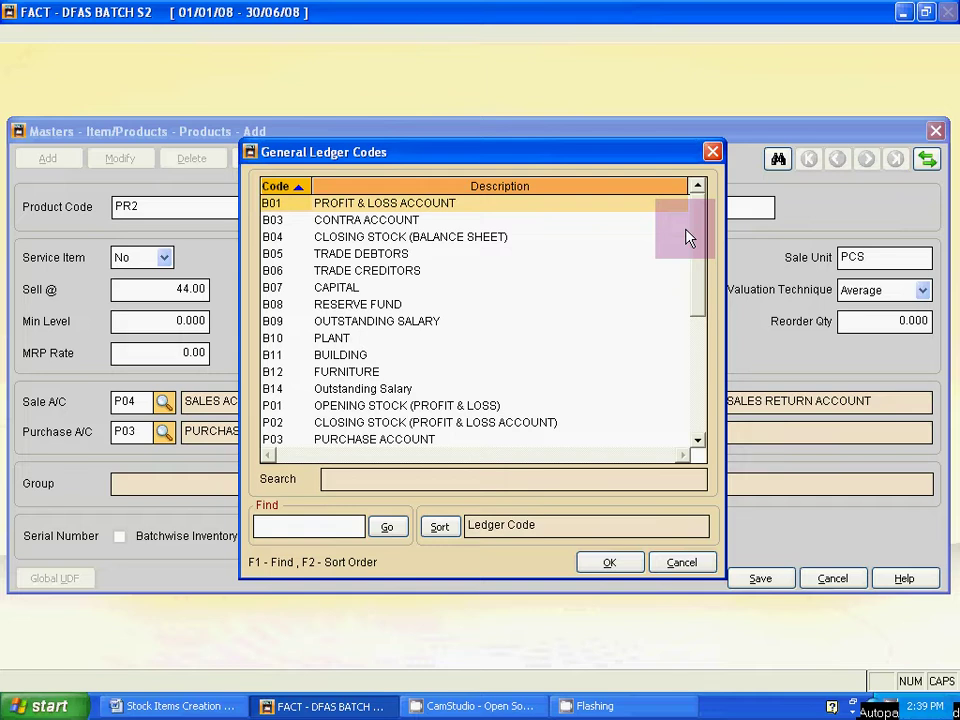
key("Down")
key("Down")
key("Down")
key("Down")
key("Down")
key("Down")
key("Down")
key("Down")
key("Down")
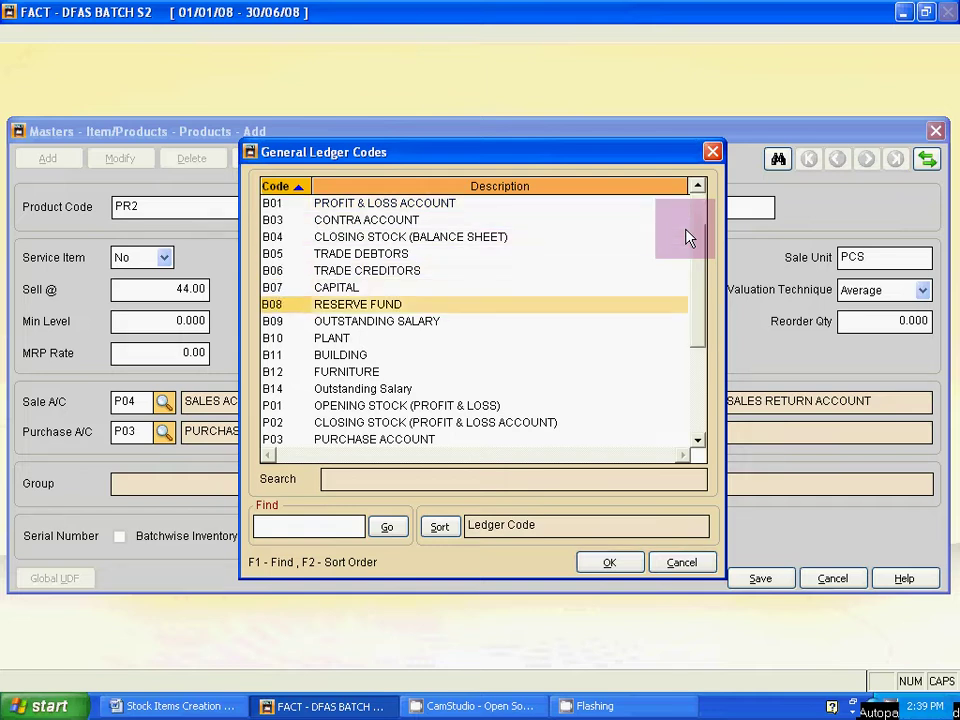
key("Down")
key("Down")
key("Down")
key("Down")
key("Down")
key("Down")
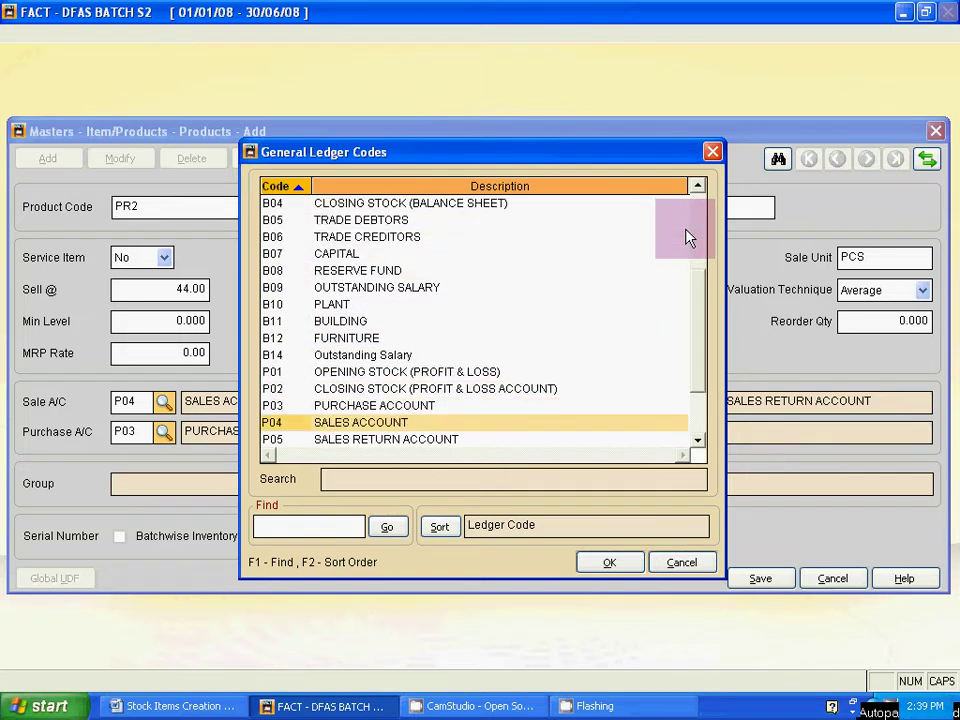
key("Down")
key("Down")
key("Return")
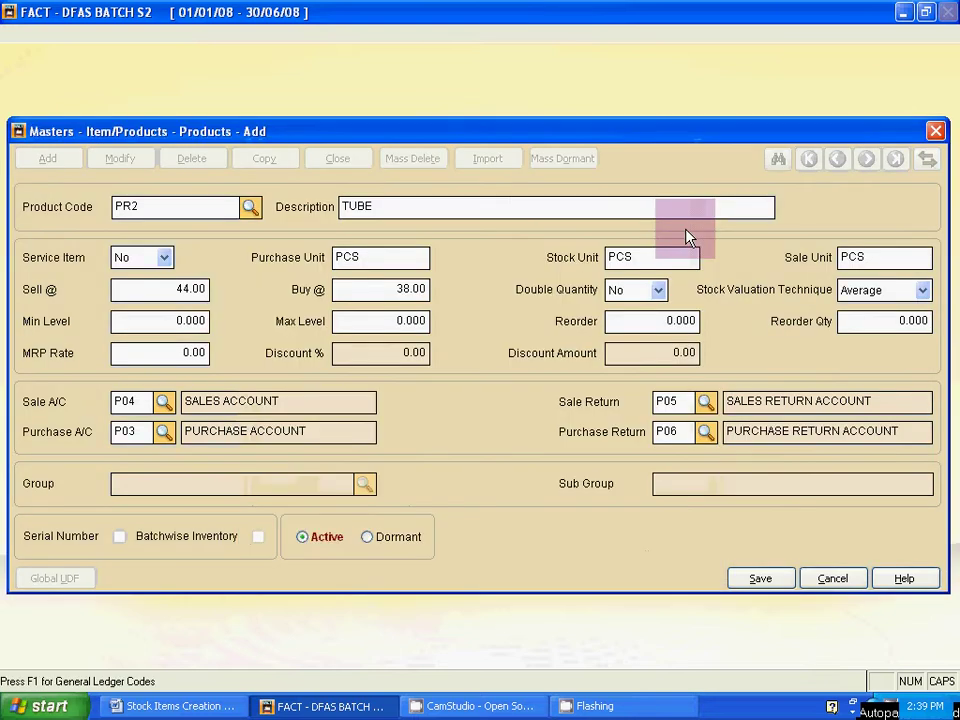
left_click(762, 584)
Enter PR3 as the third product's code and, after checking the Word table, enter FAN as its description in FACT
type("P")
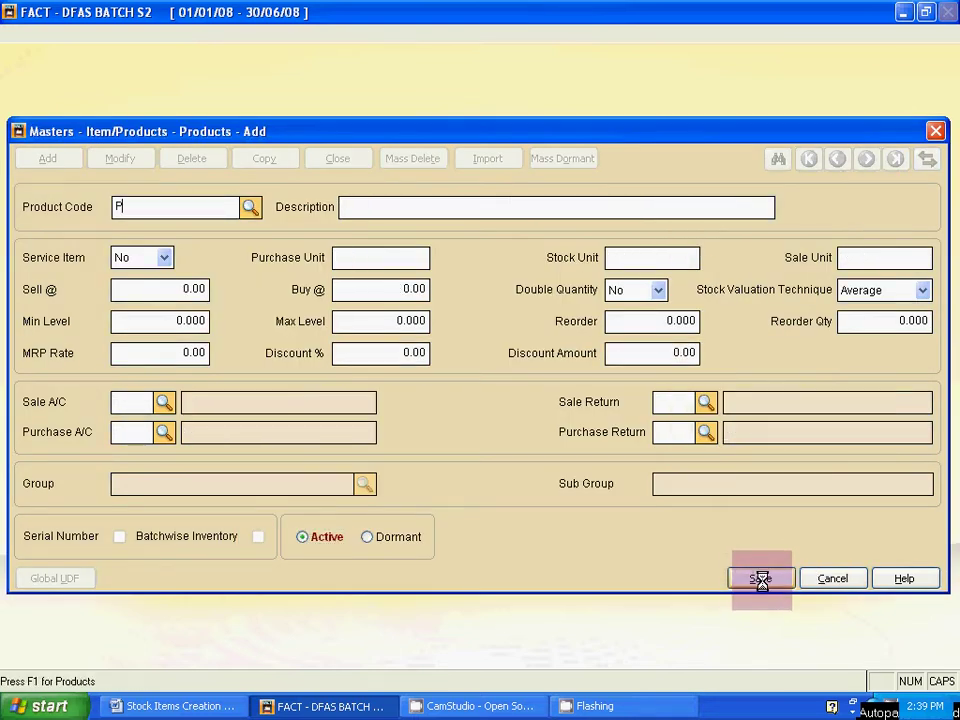
key("Tab")
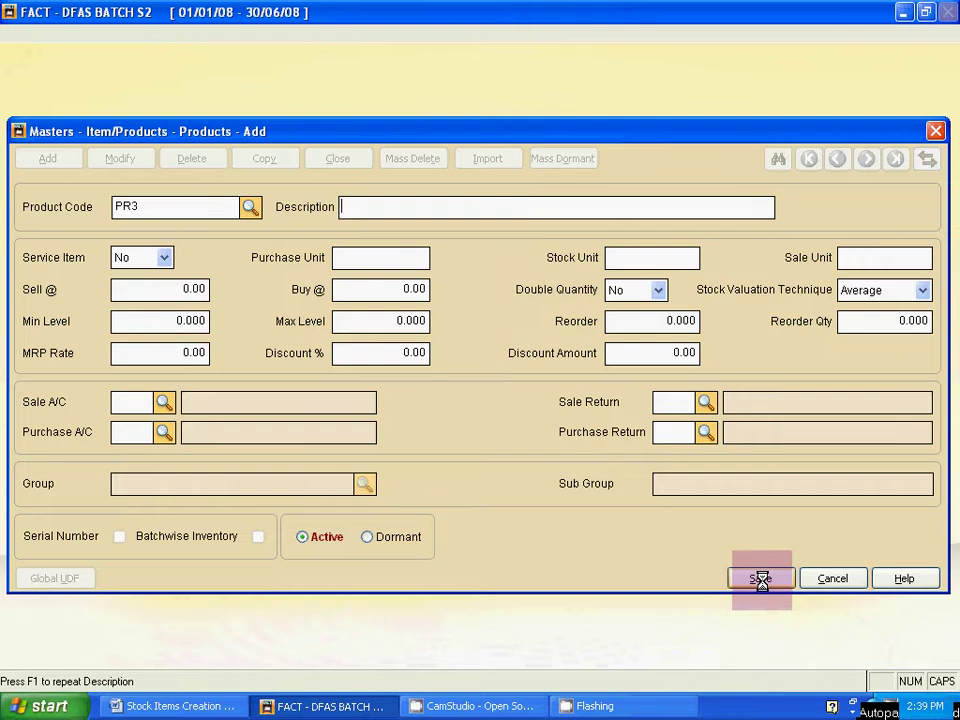
key("alt+Tab")
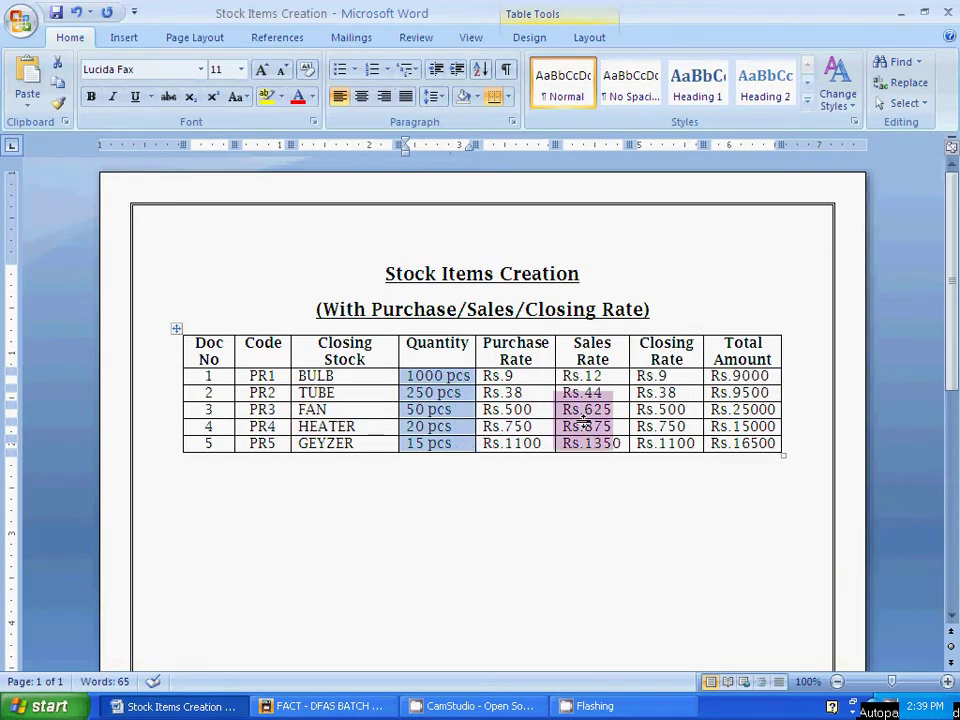
key("alt+Tab")
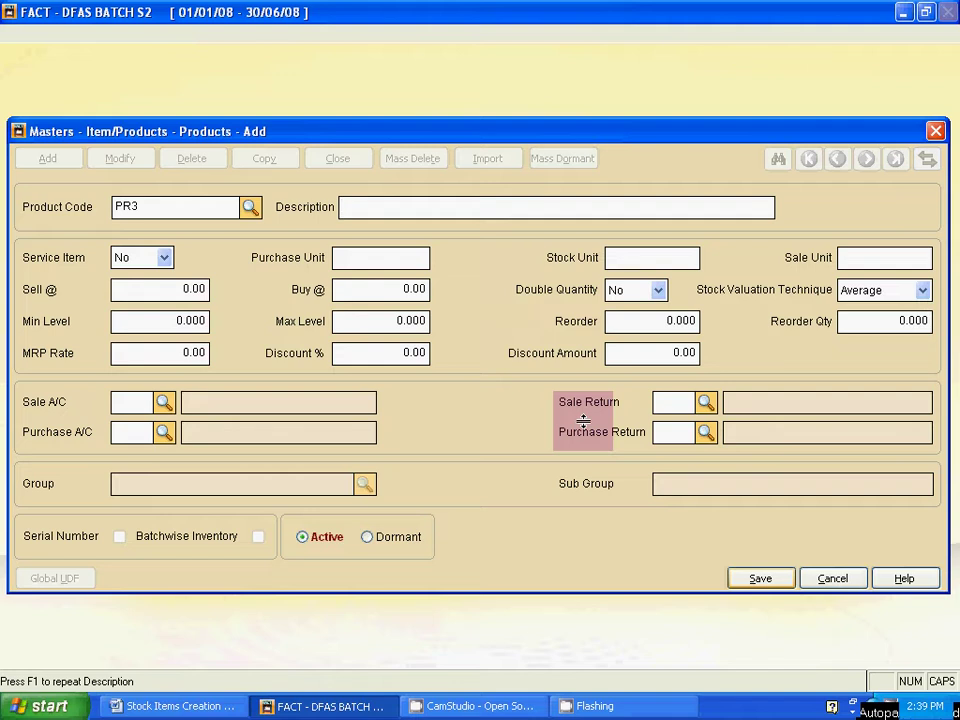
key("Tab")
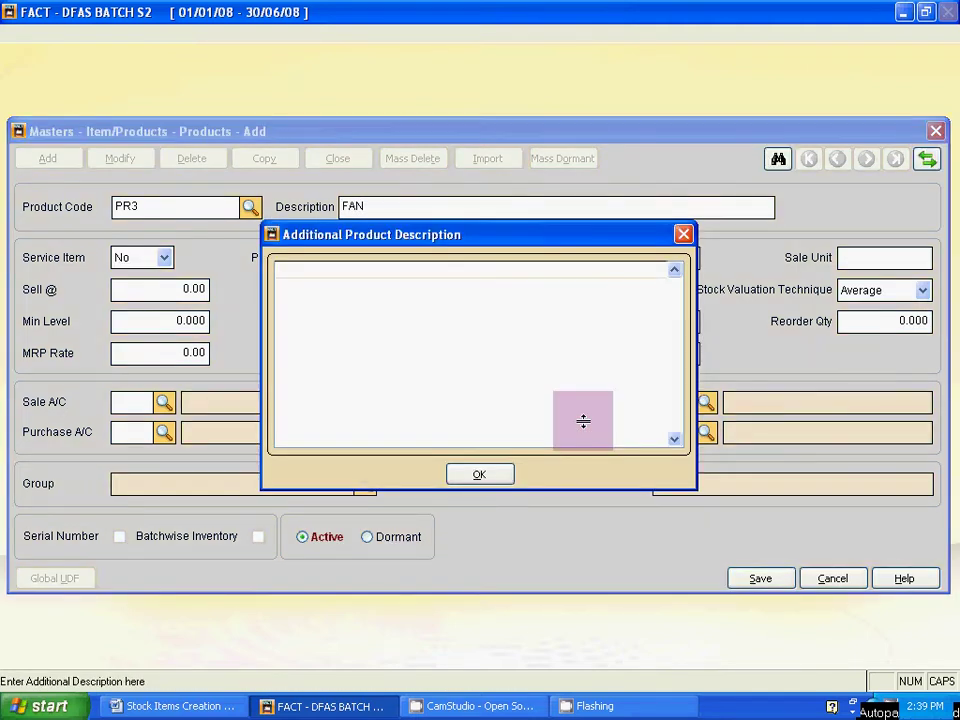
Leave FAN's additional description empty and set its purchase, stock and sale units to PCS
key("Escape")
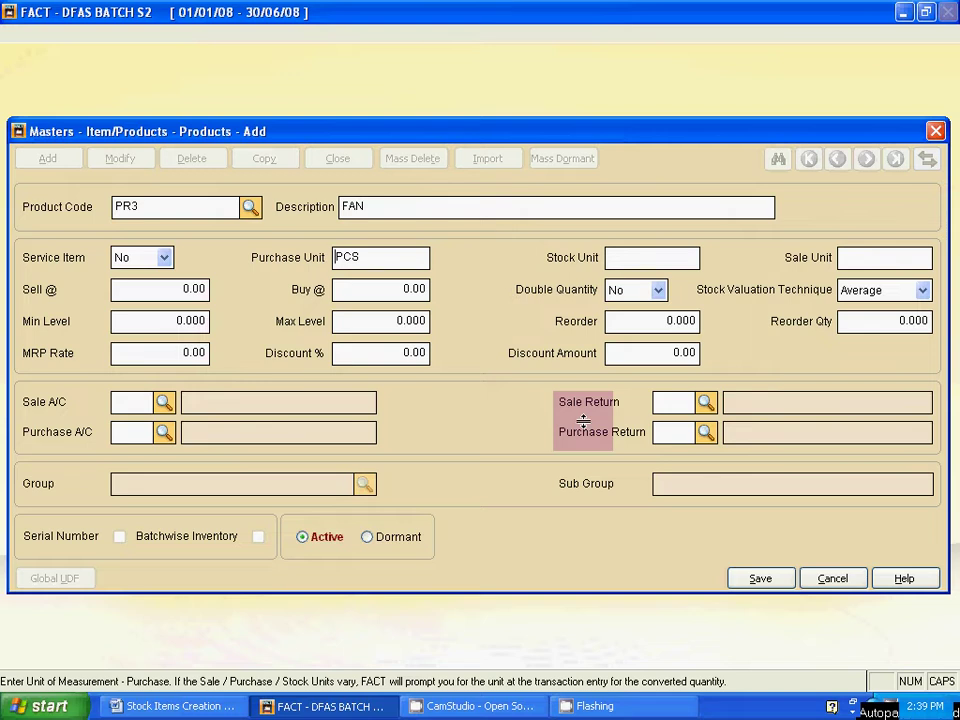
key("Tab")
key("Tab")
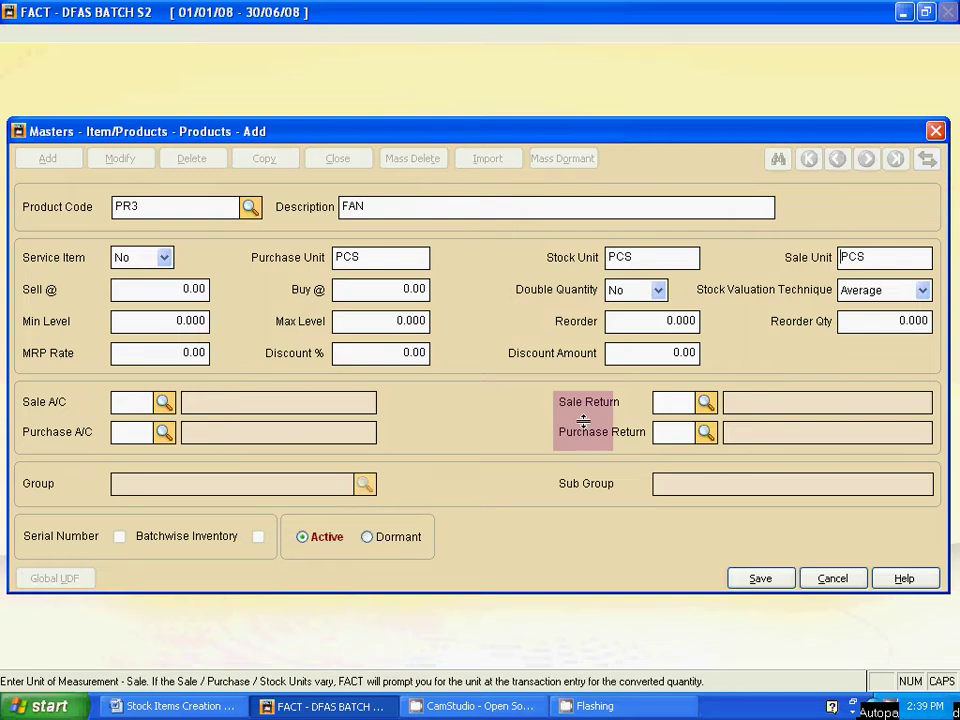
key("Tab")
Look up FAN's rates in the Word table and set its selling rate to 625 and buying rate to 500 in FACT
key("alt+Tab")
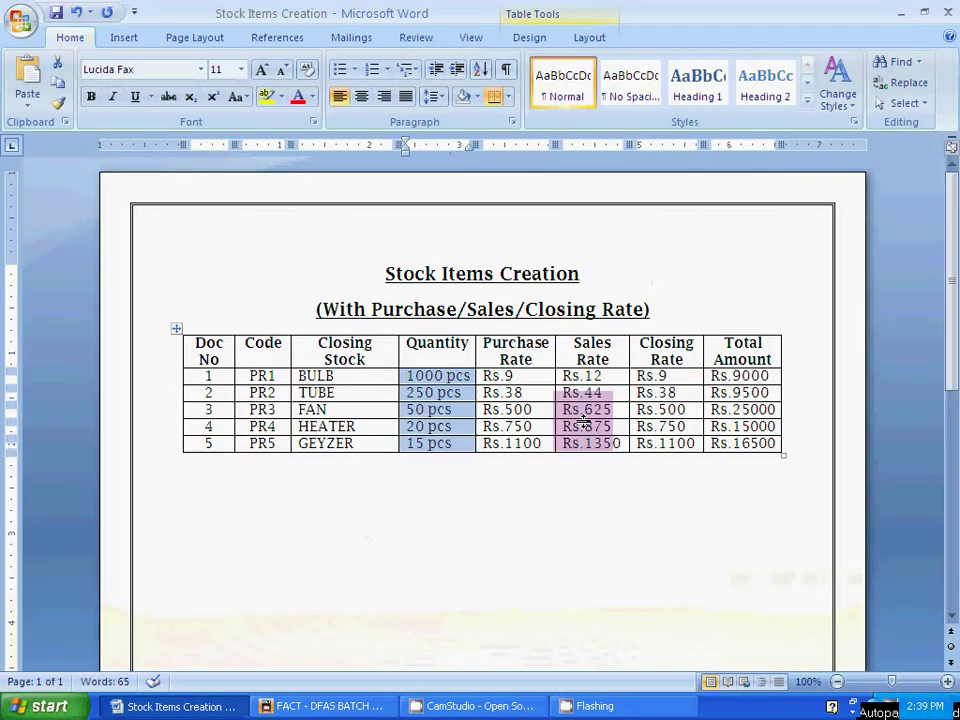
key("alt+Tab")
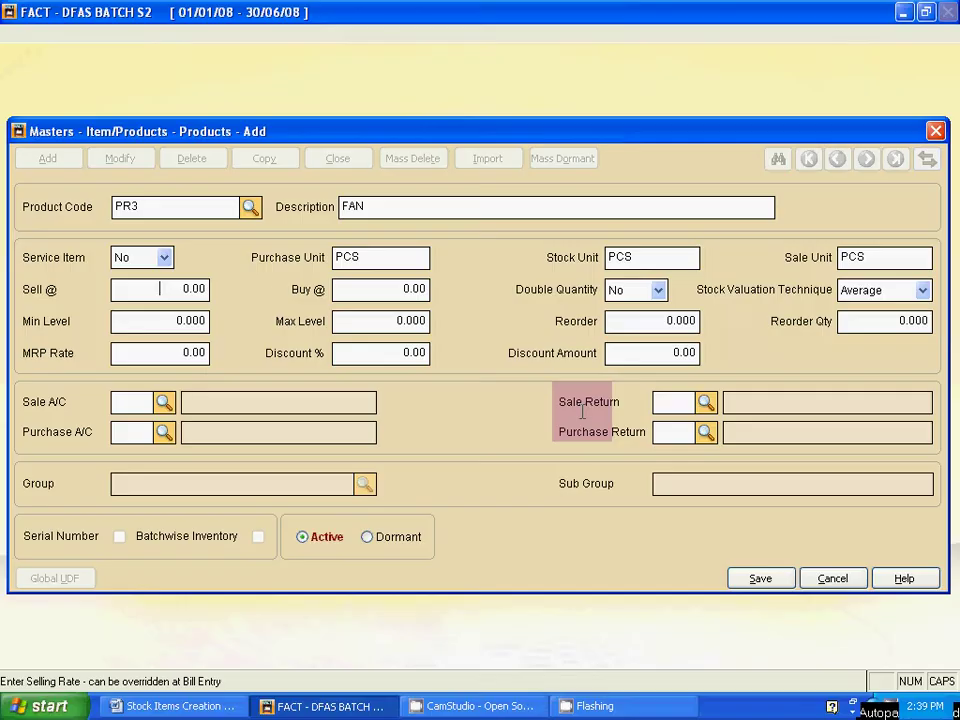
type("625")
key("Tab")
key("alt+Tab")
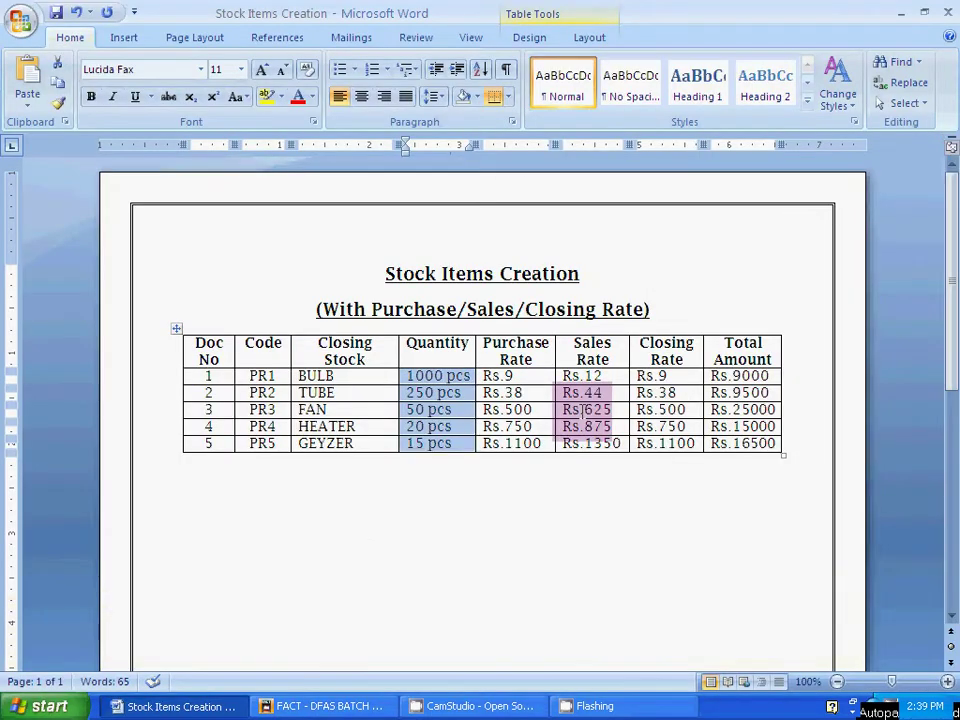
key("alt+Tab")
type("500")
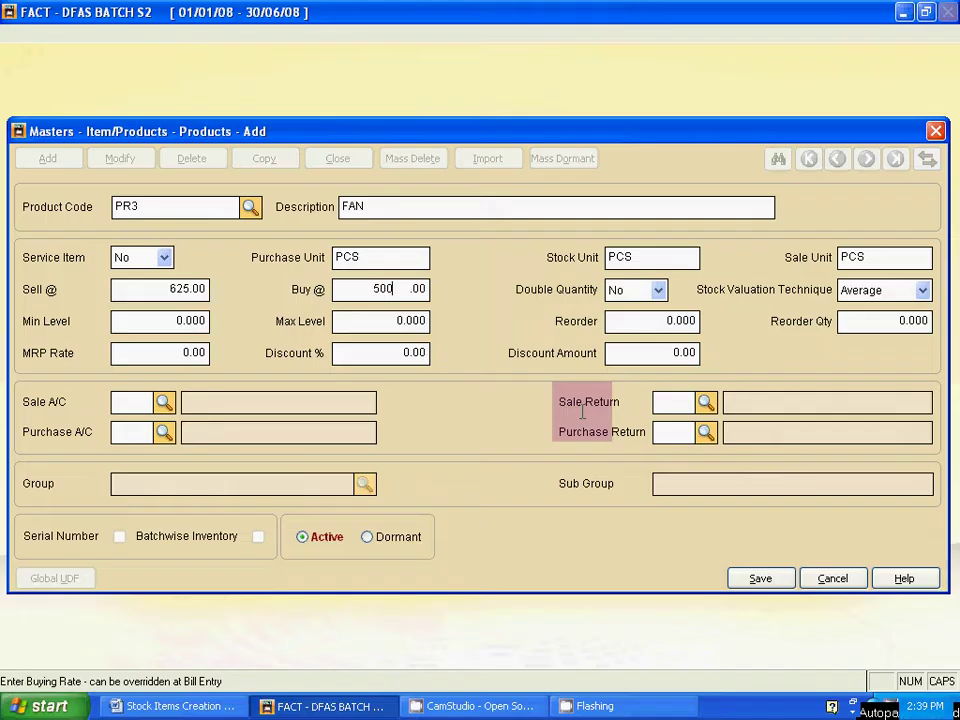
key("alt+Tab")
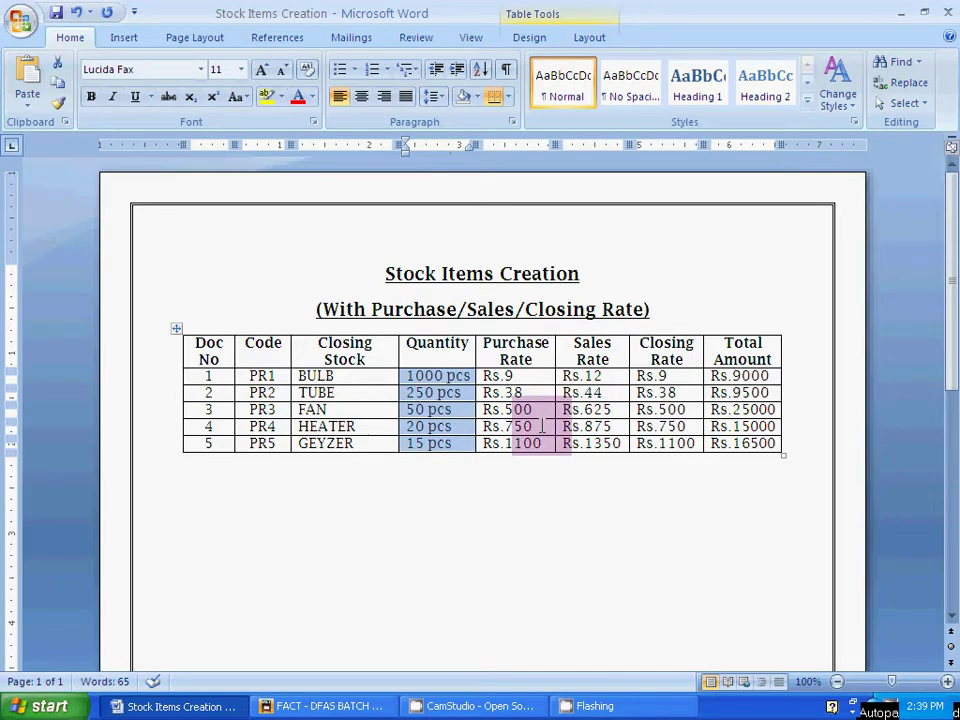
key("alt+Tab")
Keep FAN's remaining stock and rate settings in FACT at their defaults and assign P04 SALES ACCOUNT as its sale account
key("Return")
key("Return")
key("Return")
key("Return")
key("Return")
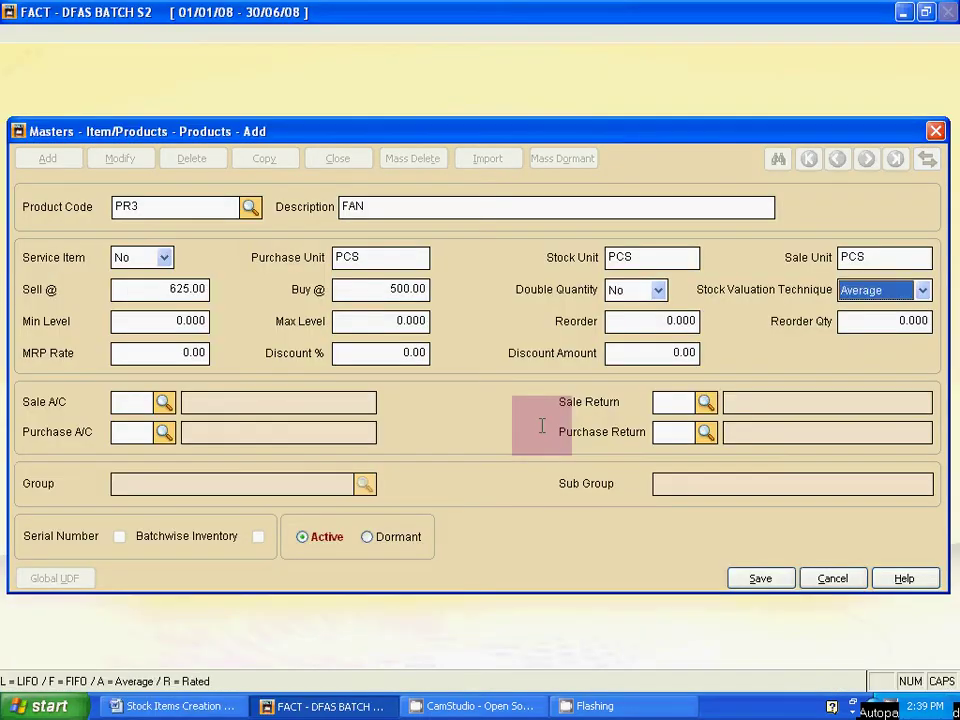
key("Return")
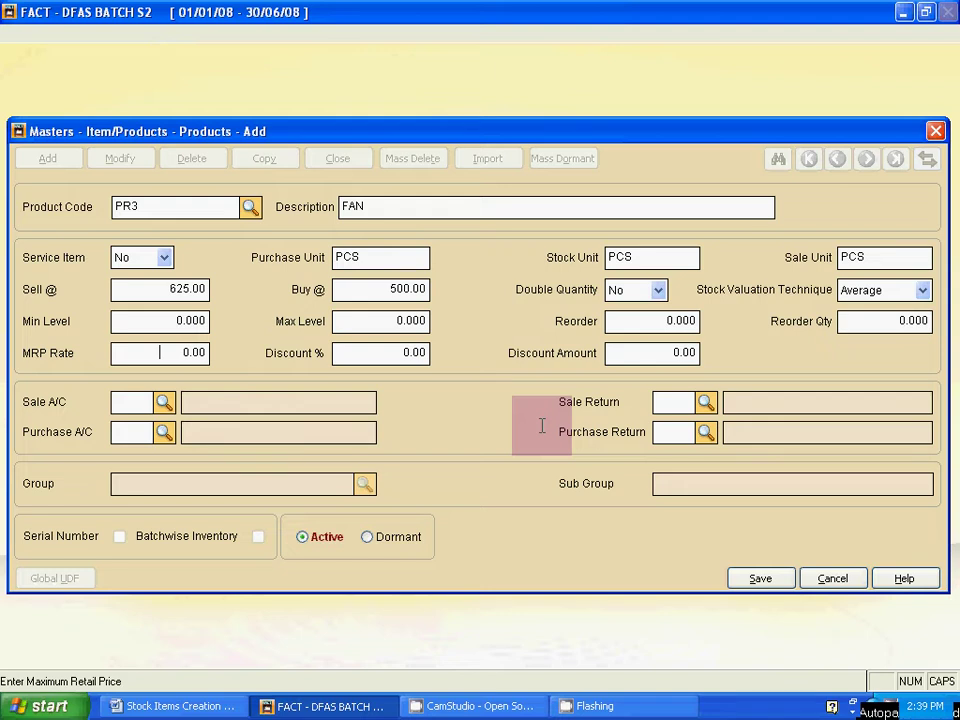
key("Return")
key("F1")
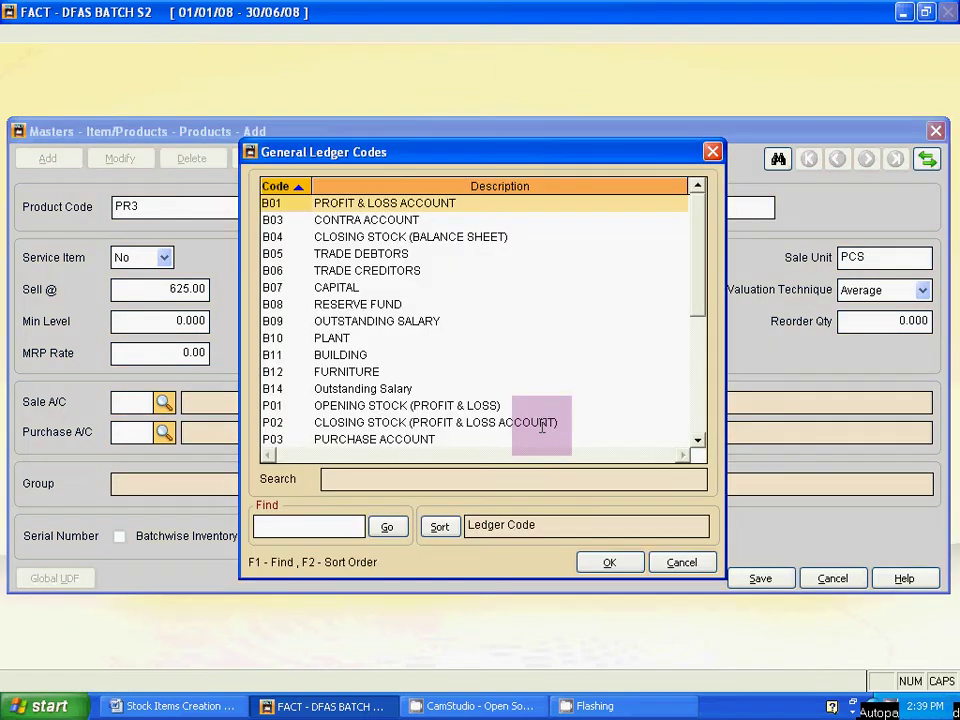
key("Down")
key("Down")
key("Down")
key("Down")
key("Down")
key("Down")
key("Down")
key("Down")
key("Down")
key("Down")
key("Down")
key("Down")
key("Down")
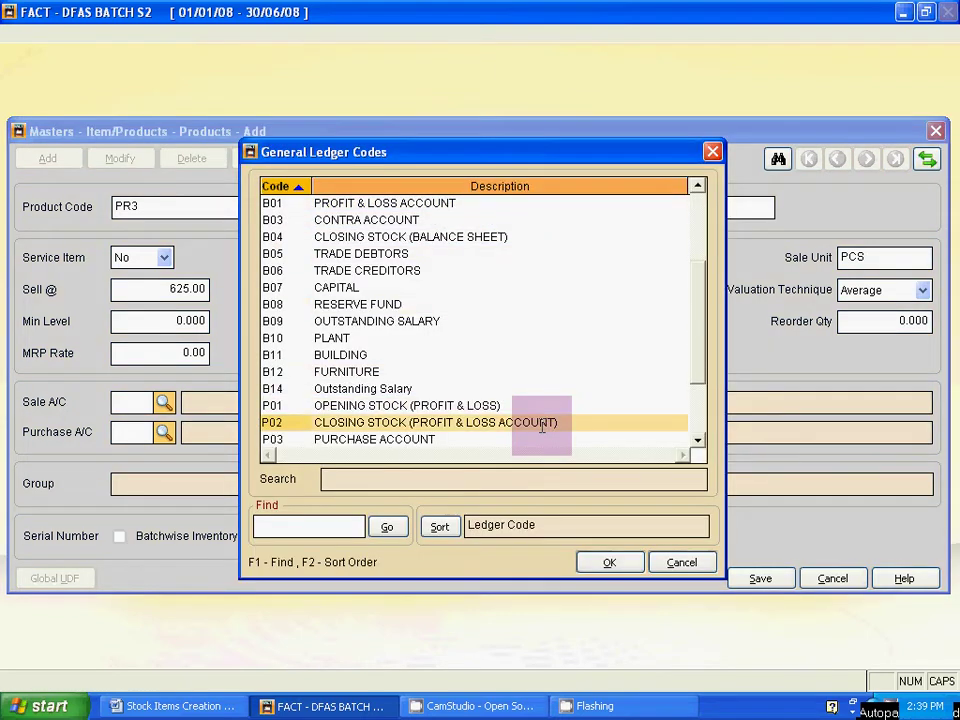
key("Down")
key("Down")
key("Down")
key("Up")
key("Return")
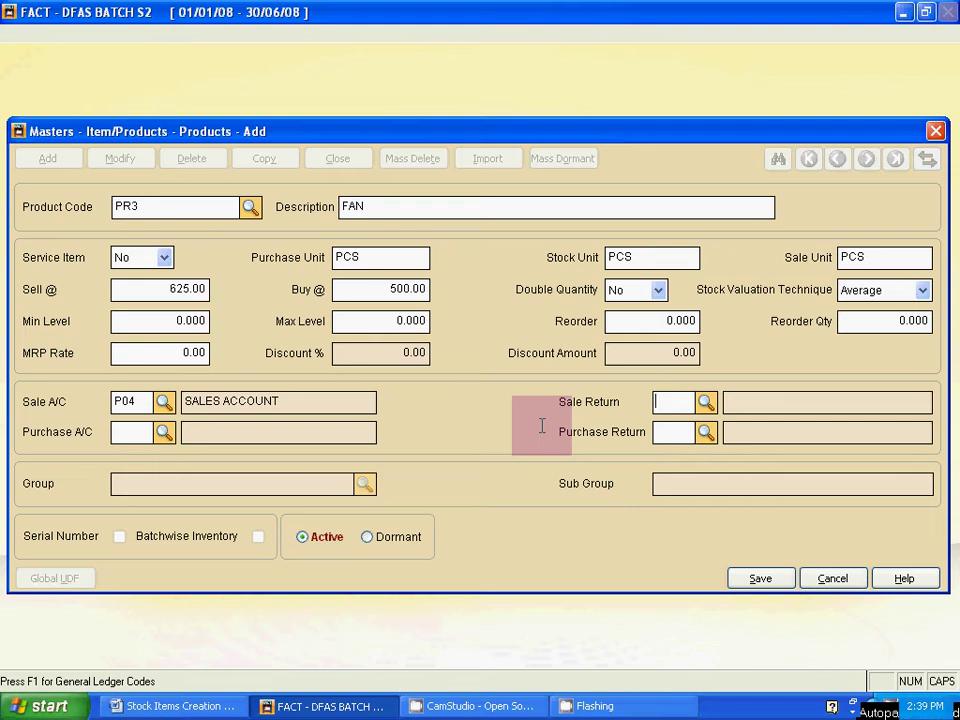
Assign P05 SALES RETURN ACCOUNT as FAN's sale return account from the general ledger codes
key("F1")
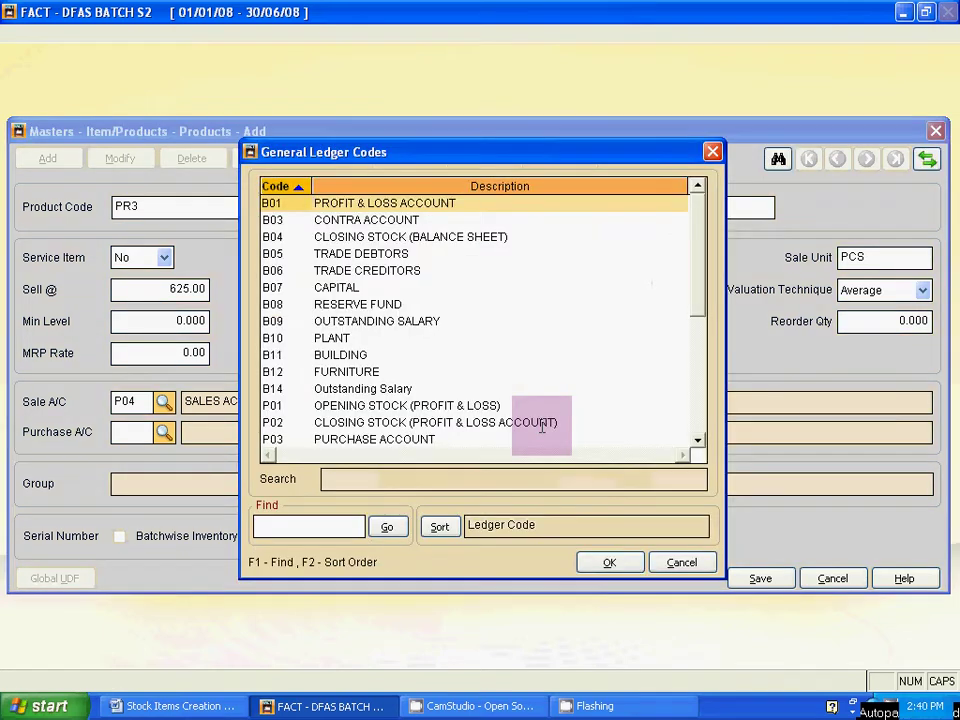
key("Down")
key("Down")
key("Down")
key("Down")
key("Down")
key("Down")
key("Down")
key("Down")
key("Down")
key("Down")
key("Down")
key("Down")
key("Down")
key("Down")
key("Down")
key("Down")
key("Down")
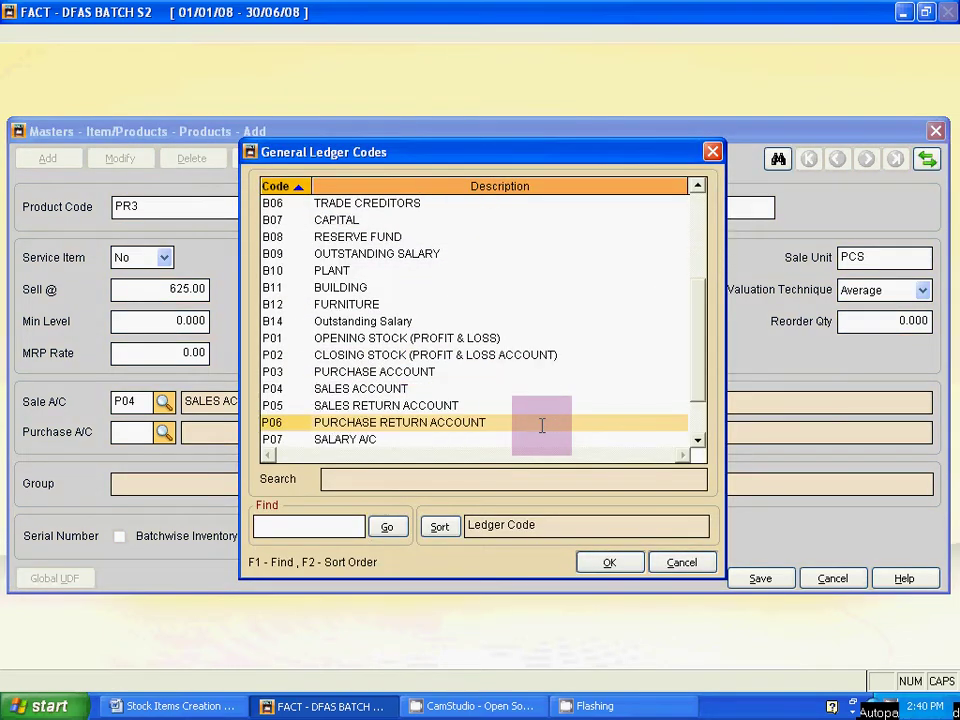
key("Up")
key("Up")
key("Down")
key("Return")
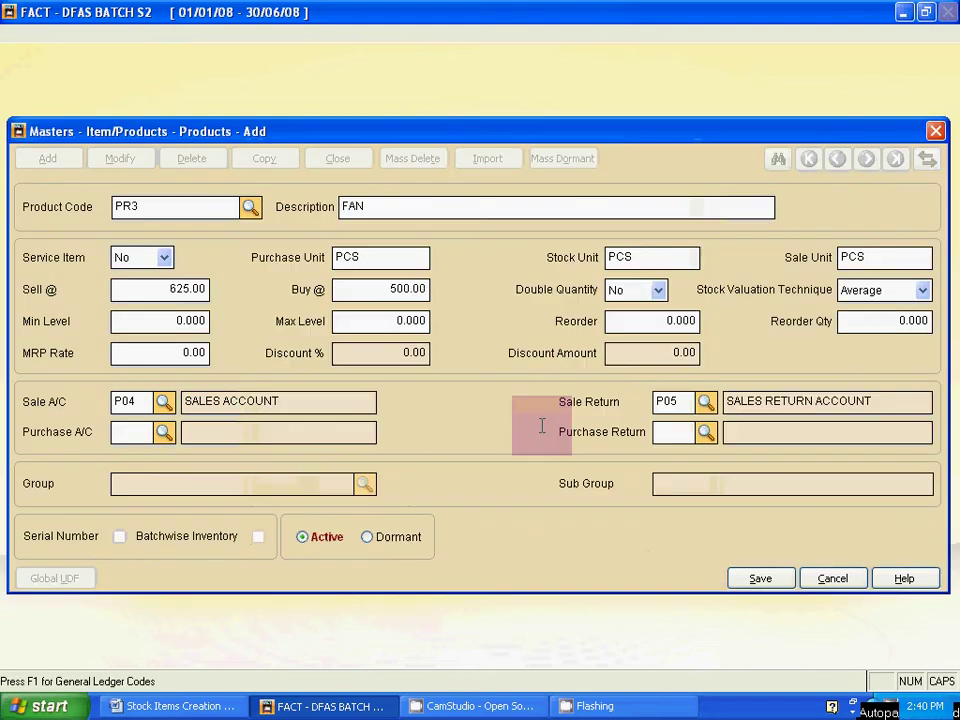
Assign P03 PURCHASE ACCOUNT as FAN's purchase account from the general ledger codes
key("F1")
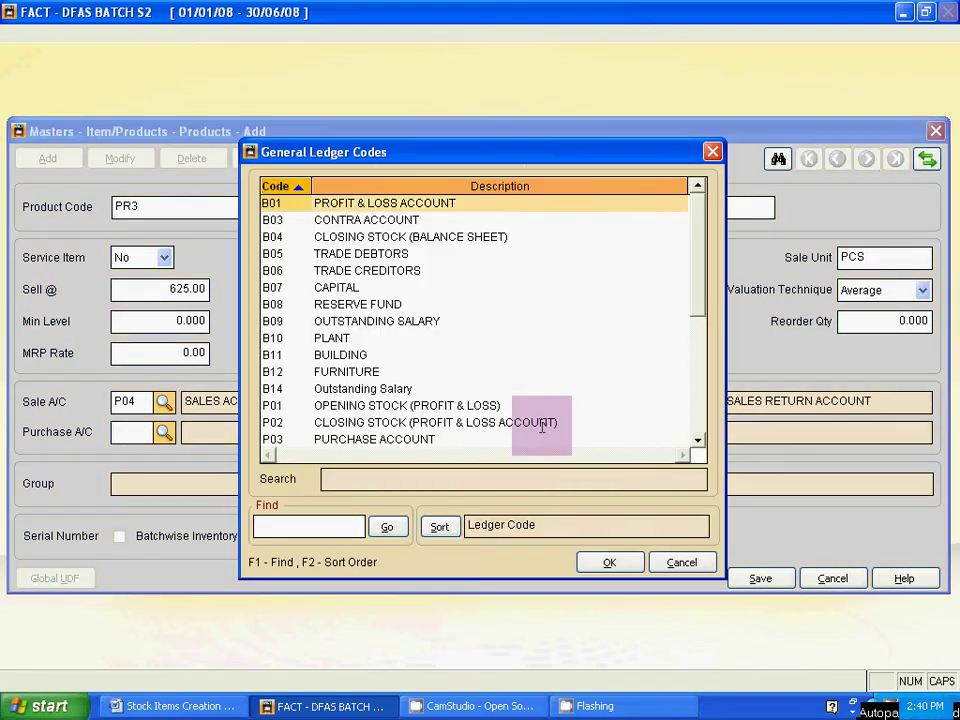
key("Down")
key("Down")
key("Down")
key("Down")
key("Down")
key("Down")
key("Down")
key("Down")
key("Down")
key("Down")
key("Down")
key("Down")
key("Down")
key("Down")
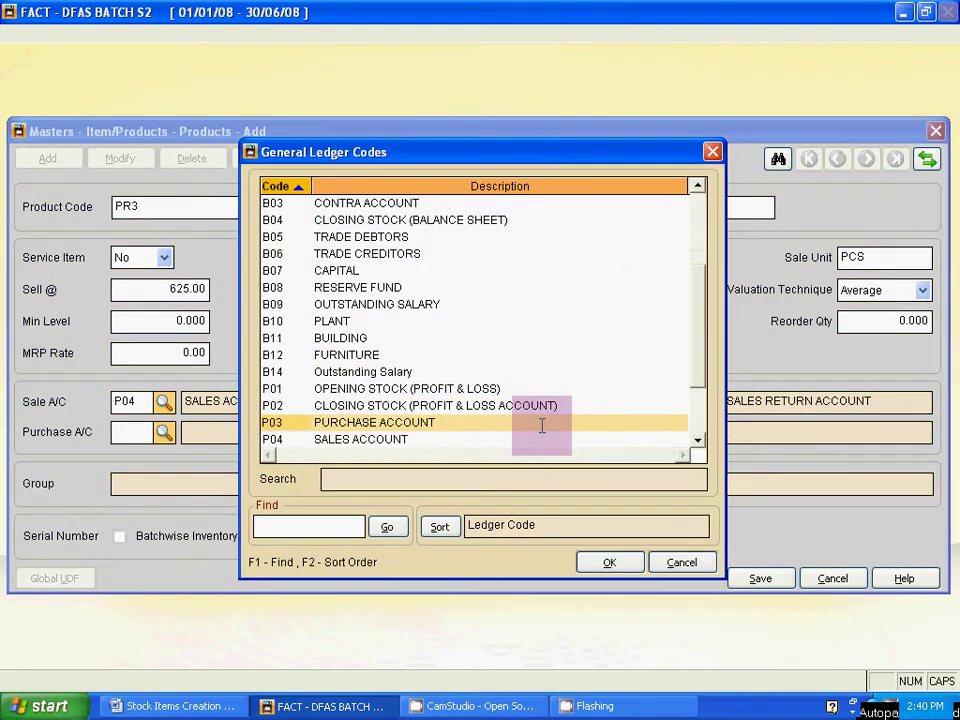
key("Return")
Assign P06 PURCHASE RETURN ACCOUNT as FAN's purchase return account and save the product
key("F1")
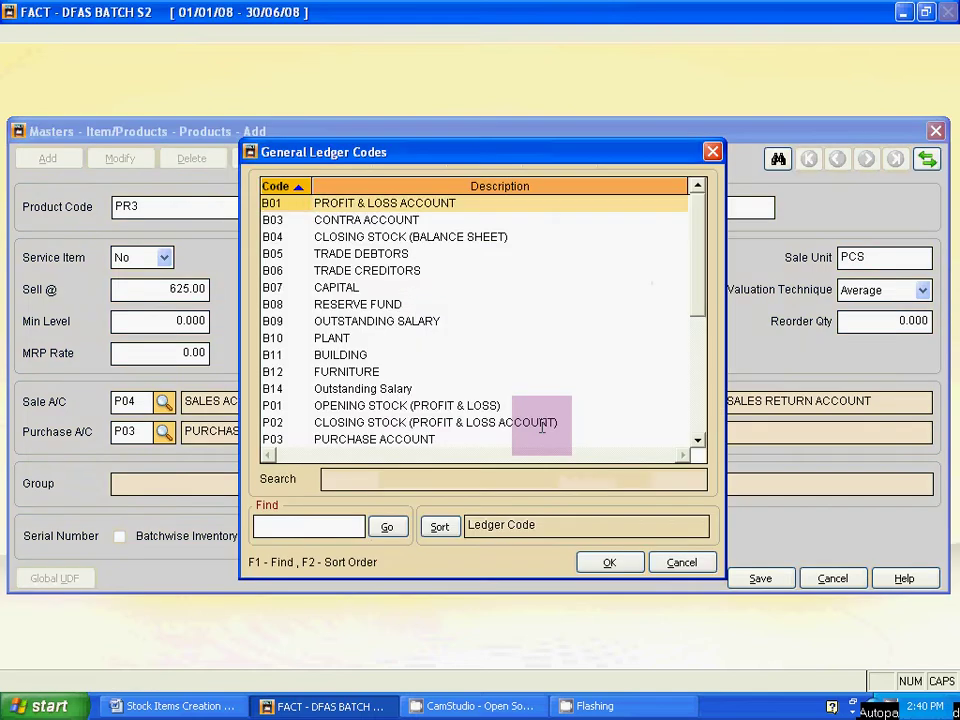
key("Down")
key("Down")
key("Down")
key("Down")
key("Down")
key("Down")
key("Down")
key("Down")
key("Down")
key("Down")
key("Down")
key("Down")
key("Down")
key("Down")
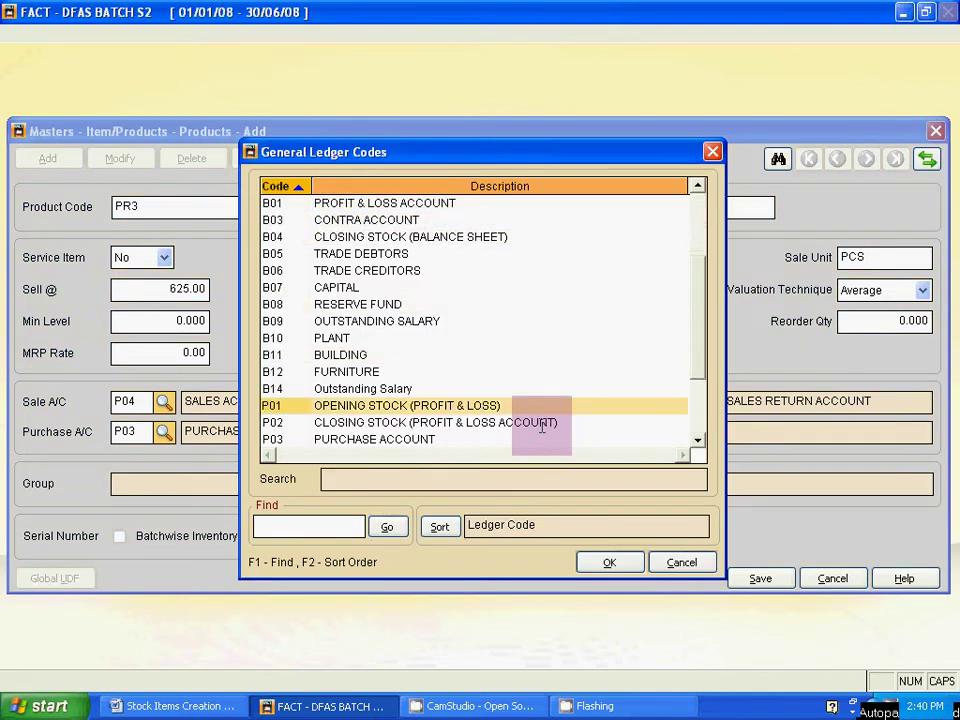
key("Down")
key("Down")
key("Down")
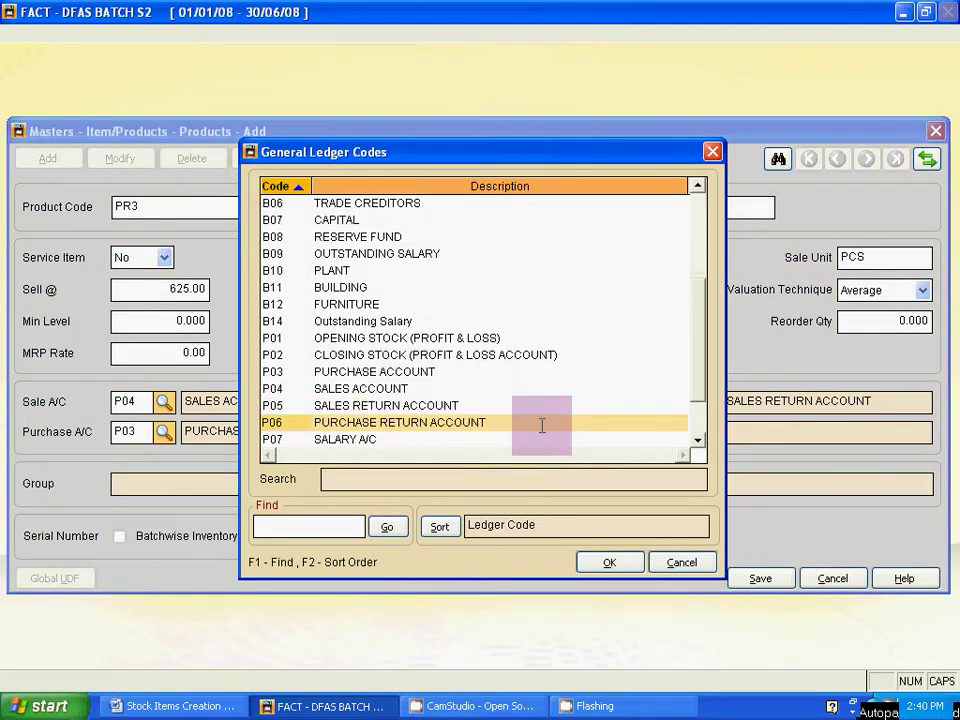
key("Return")
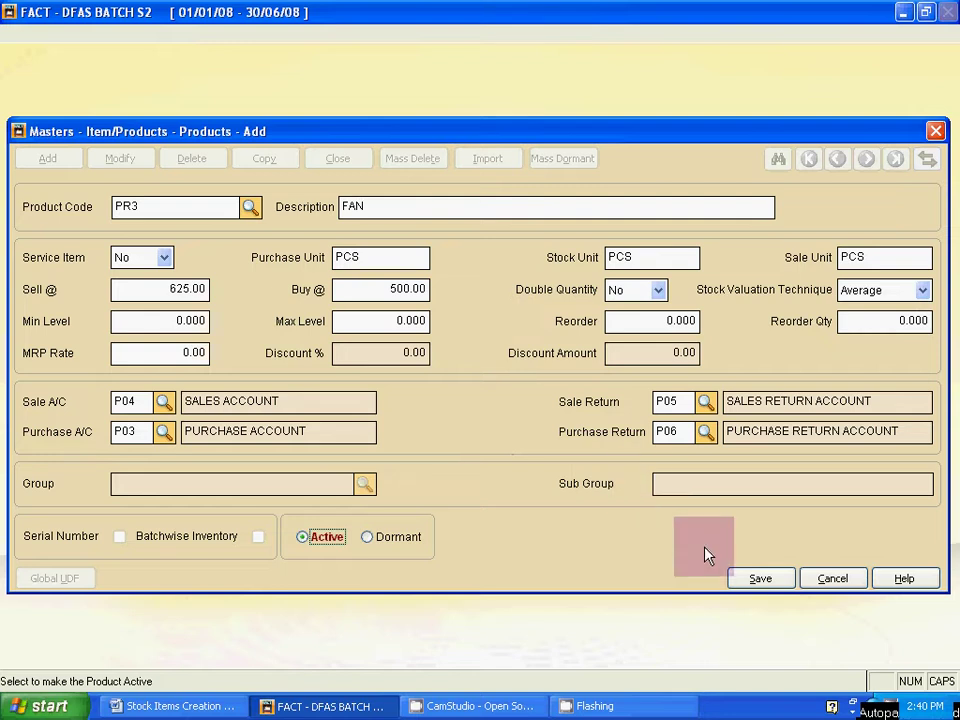
left_click(755, 579)
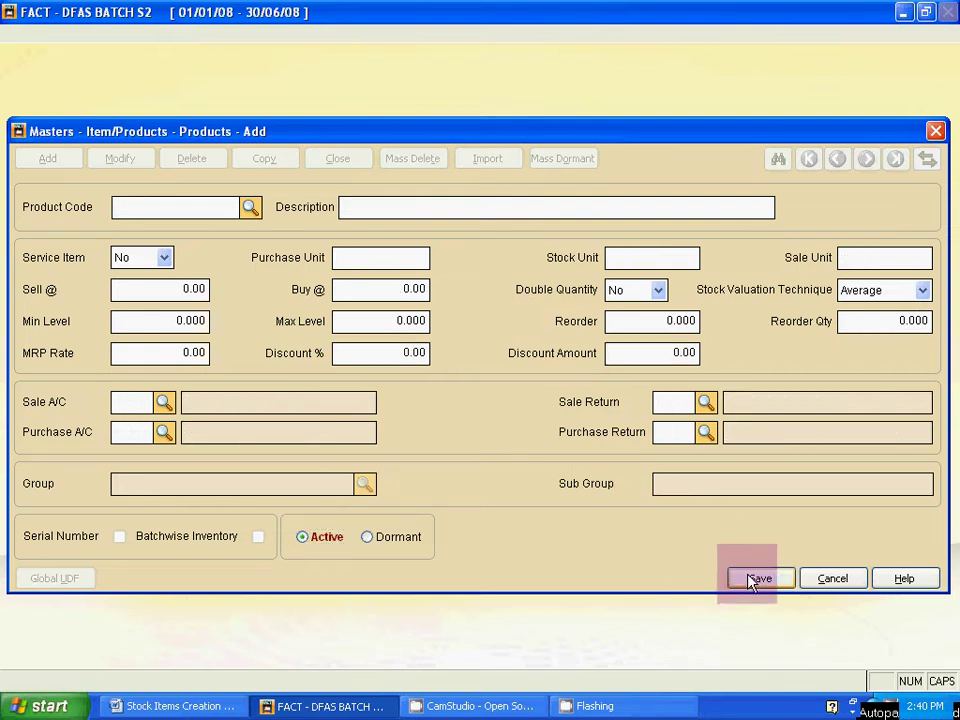
Enter PR4 as the fourth product's code and, after checking the Word table, enter HEATER as its description in FACT
type("PR4")
key("Tab")
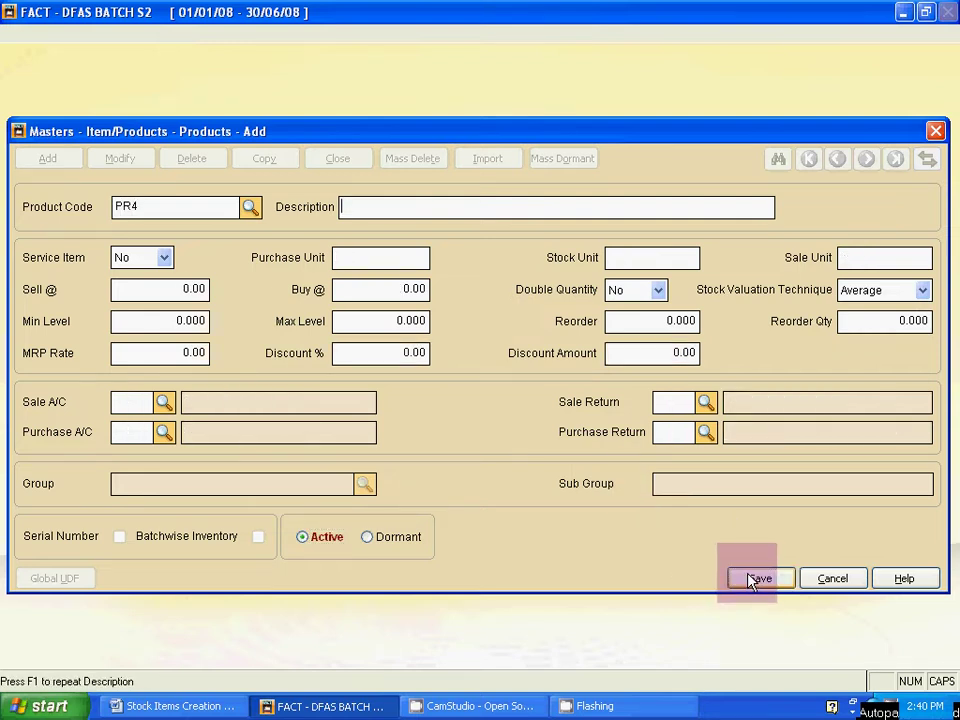
key("alt+Tab")
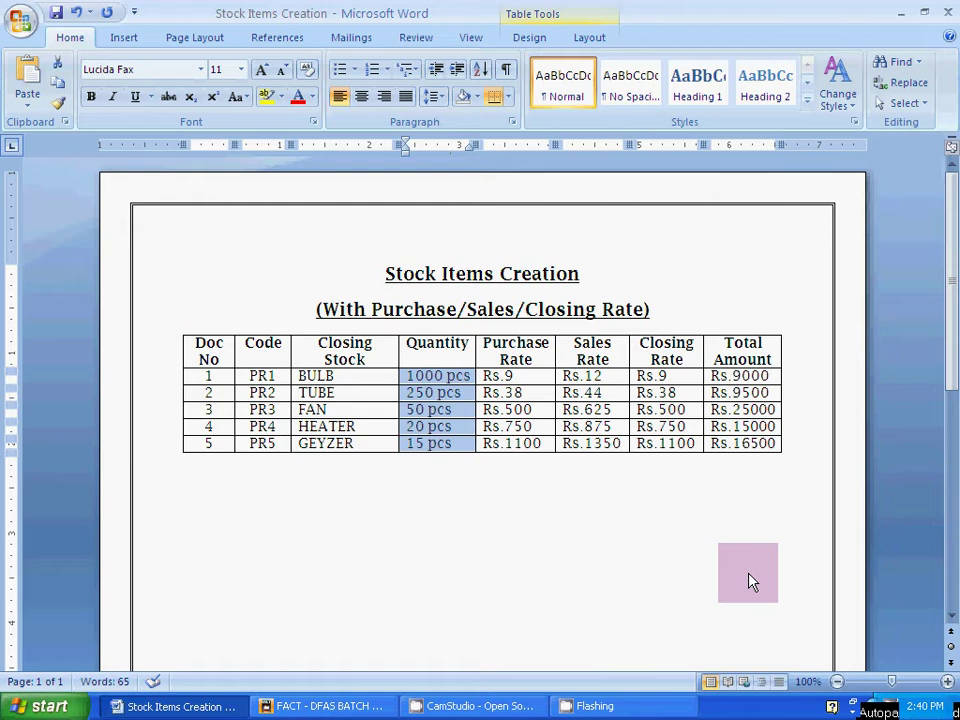
key("alt+Tab")
type("HEA")
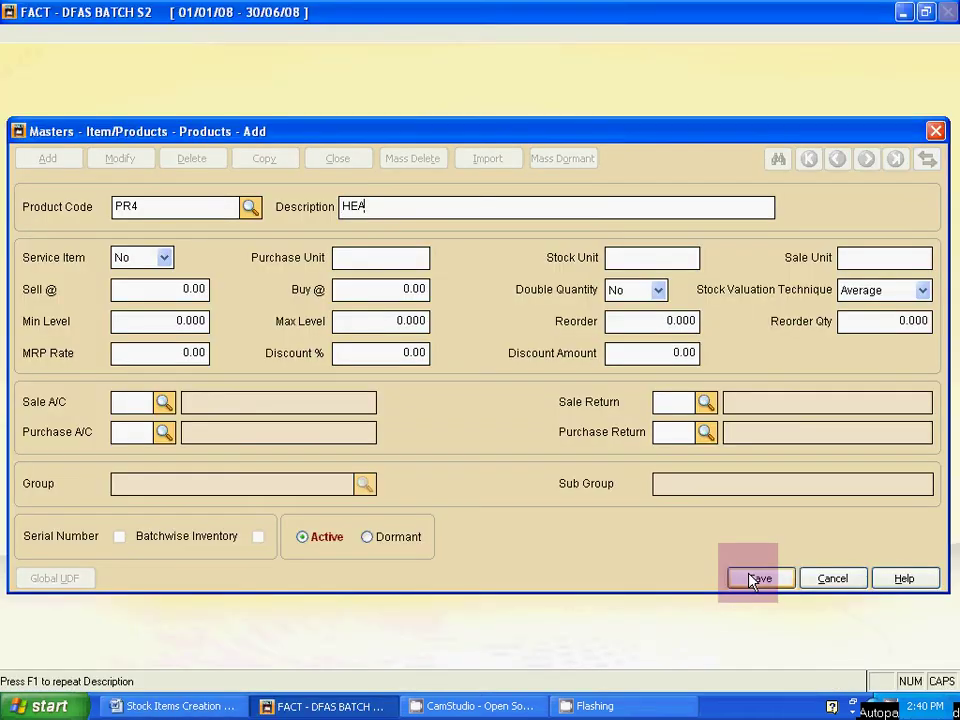
type("TER")
key("Return")
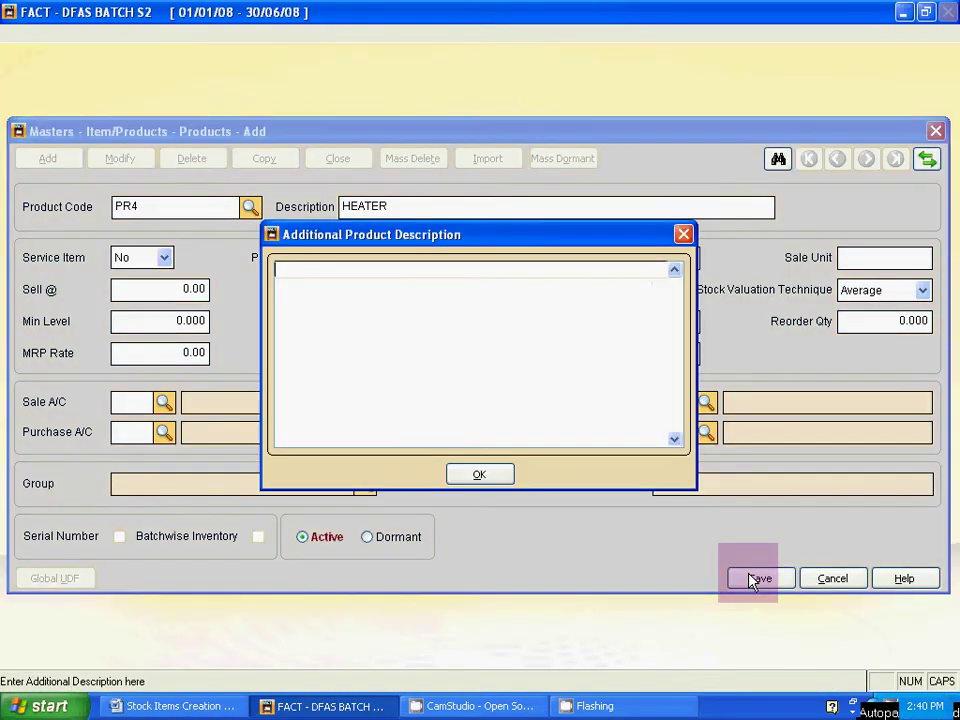
Leave HEATER's additional description empty and set its purchase, stock and sale units to PCS
key("Tab")
key("Return")
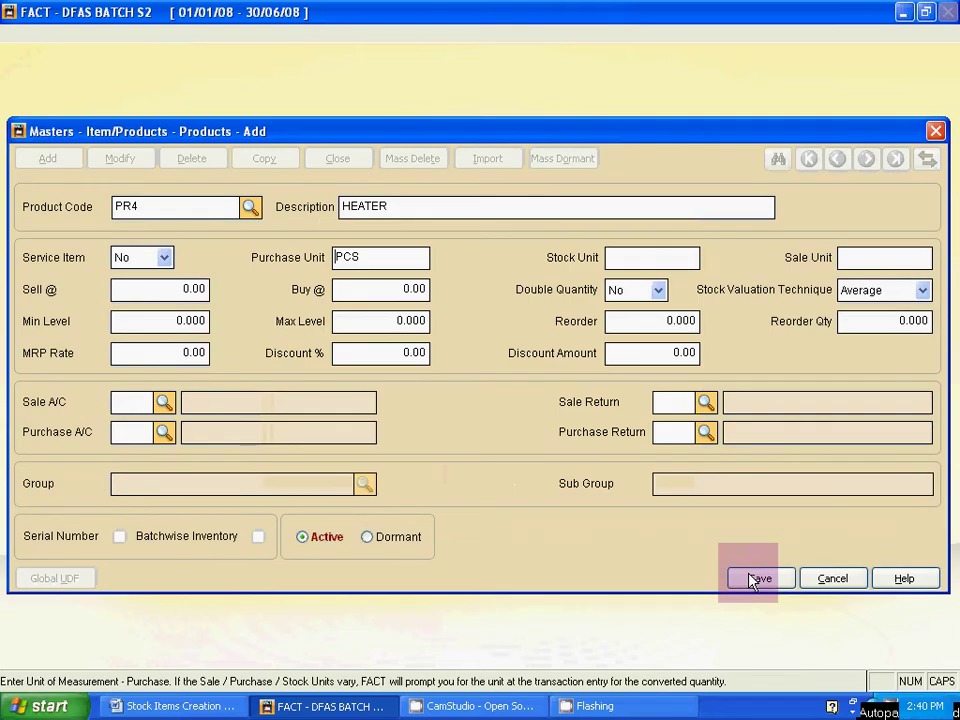
key("Return")
key("Return")
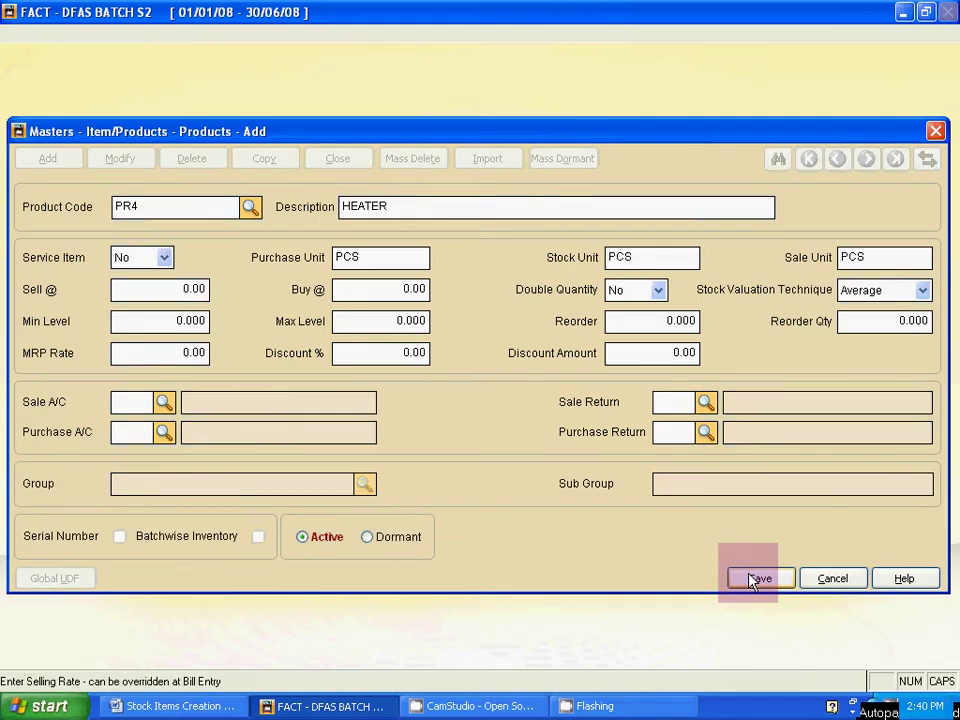
key("Return")
Look up HEATER's row in the Word table and enter 750 as its selling rate in FACT
left_click(161, 296)
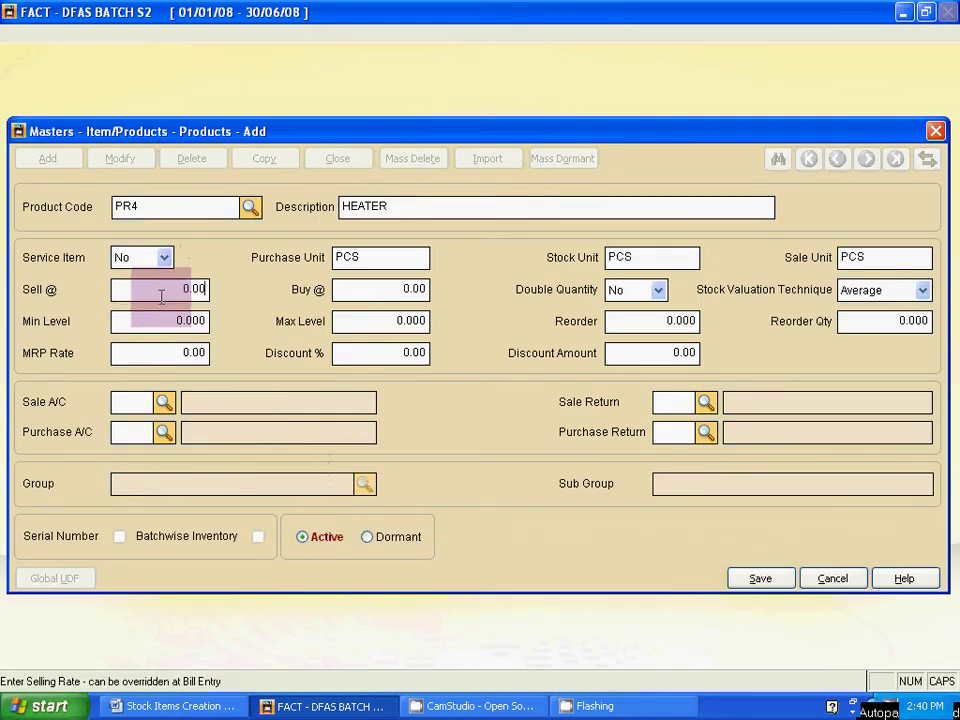
key("alt+Tab")
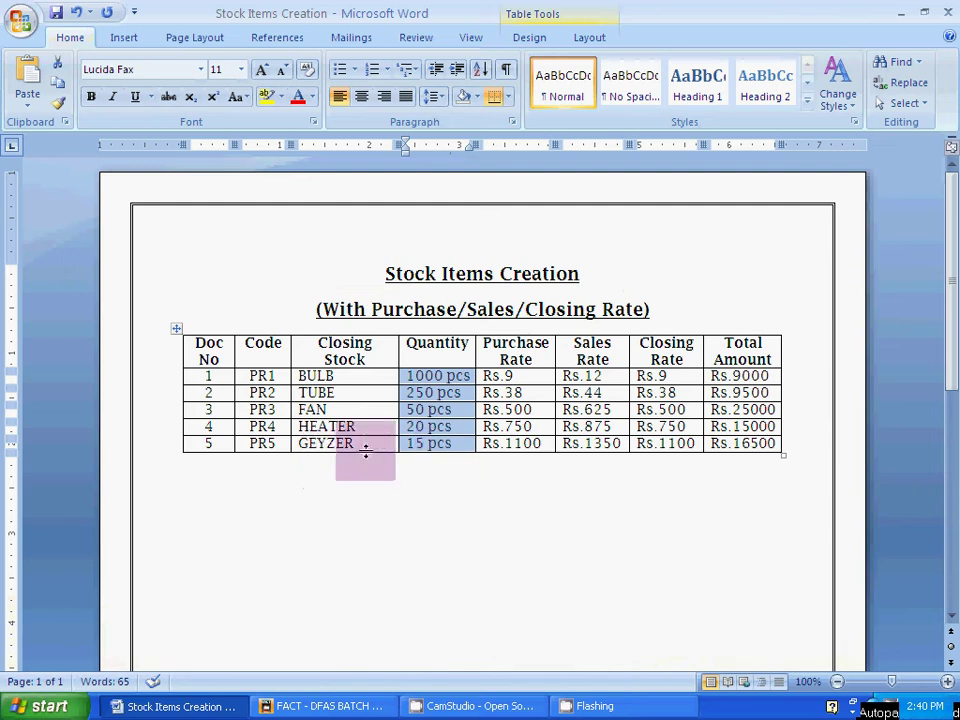
key("alt+Tab")
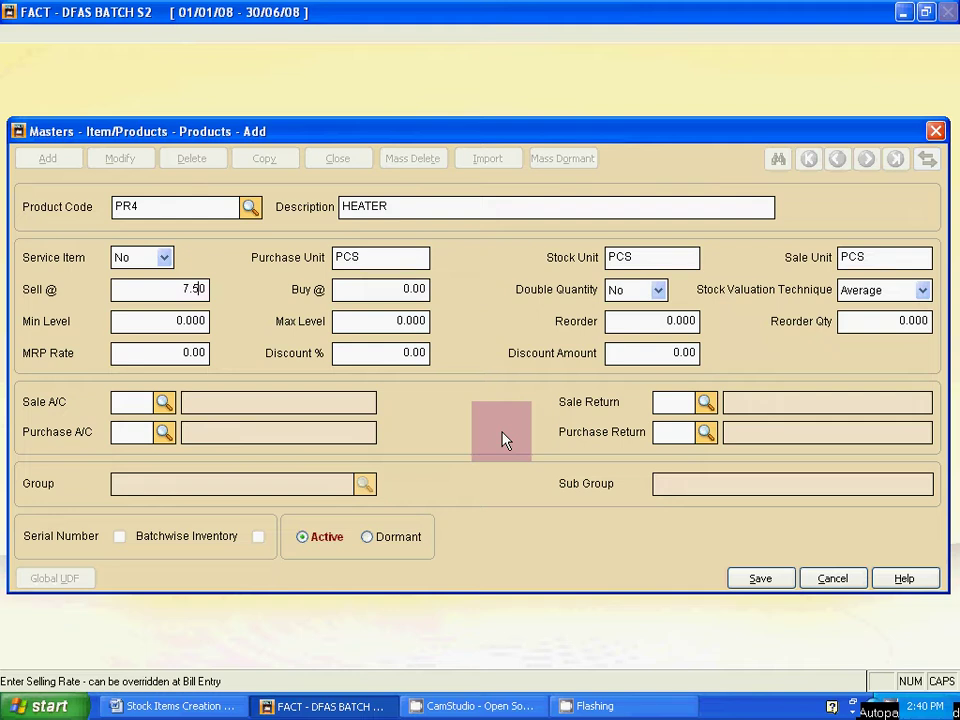
key("BackSpace")
type("750")
key("Return")
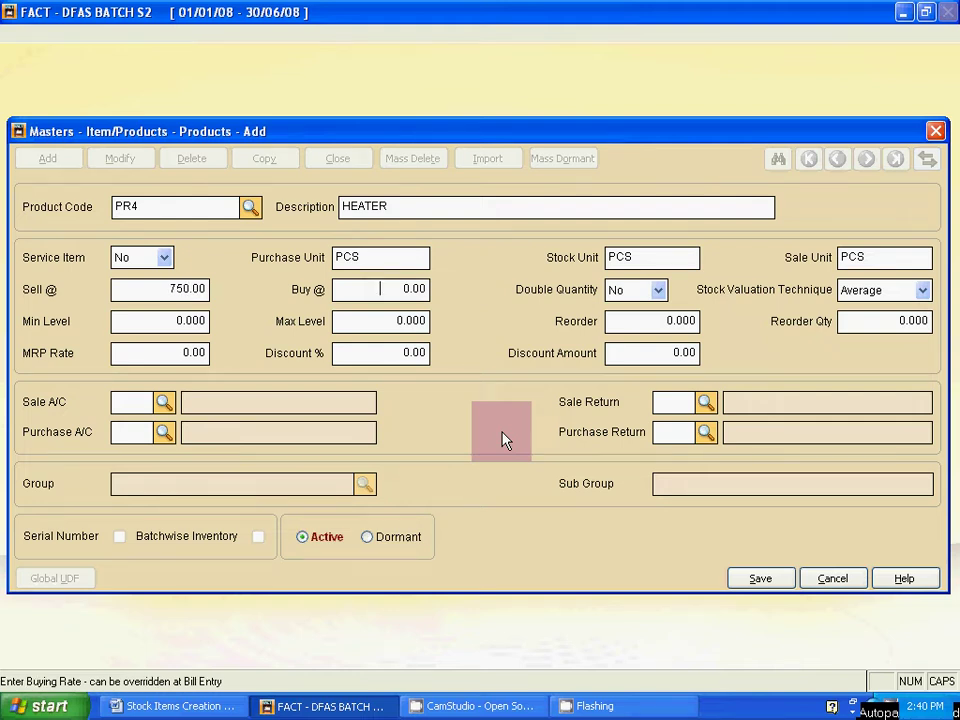
Recheck HEATER's rates in the Word table and set its selling rate to 875 and buying rate to 750 in FACT
key("alt+Tab")
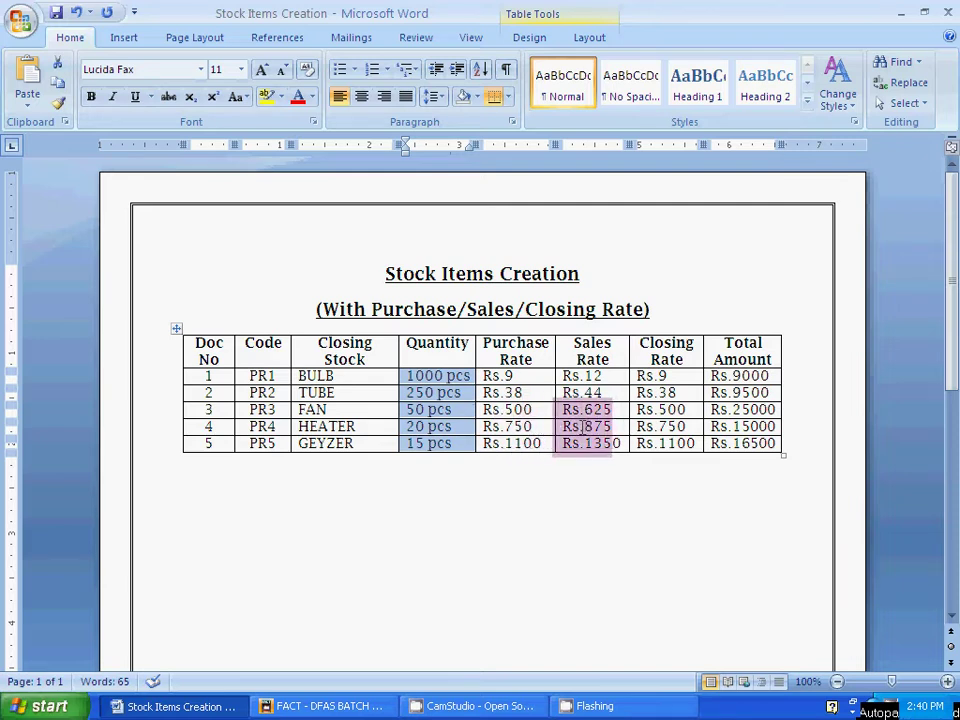
key("alt+Tab")
double_click(198, 288)
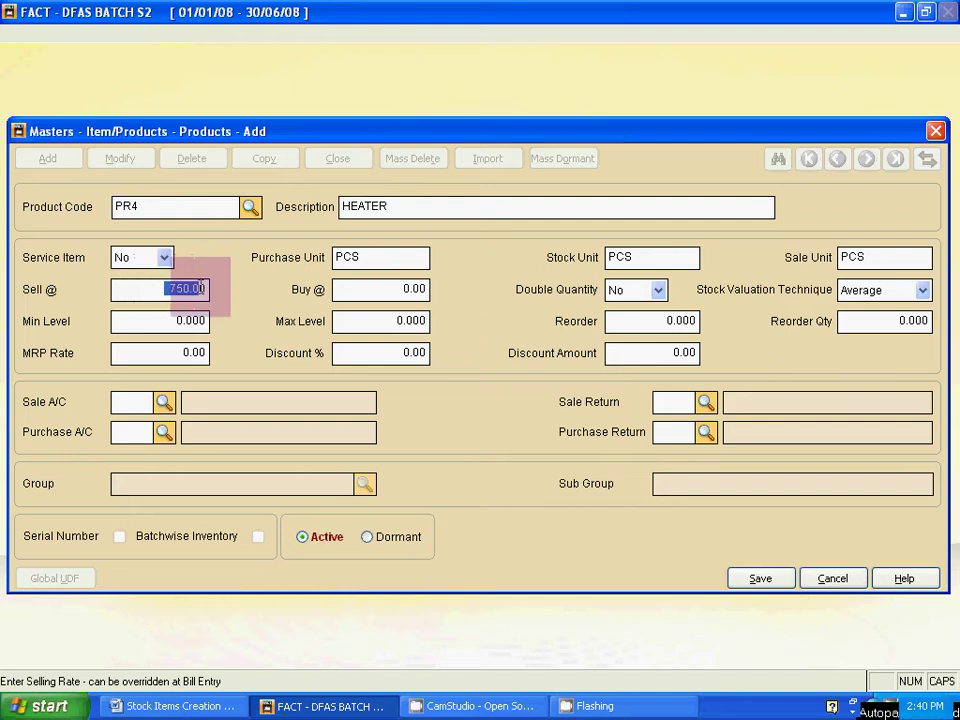
type("875")
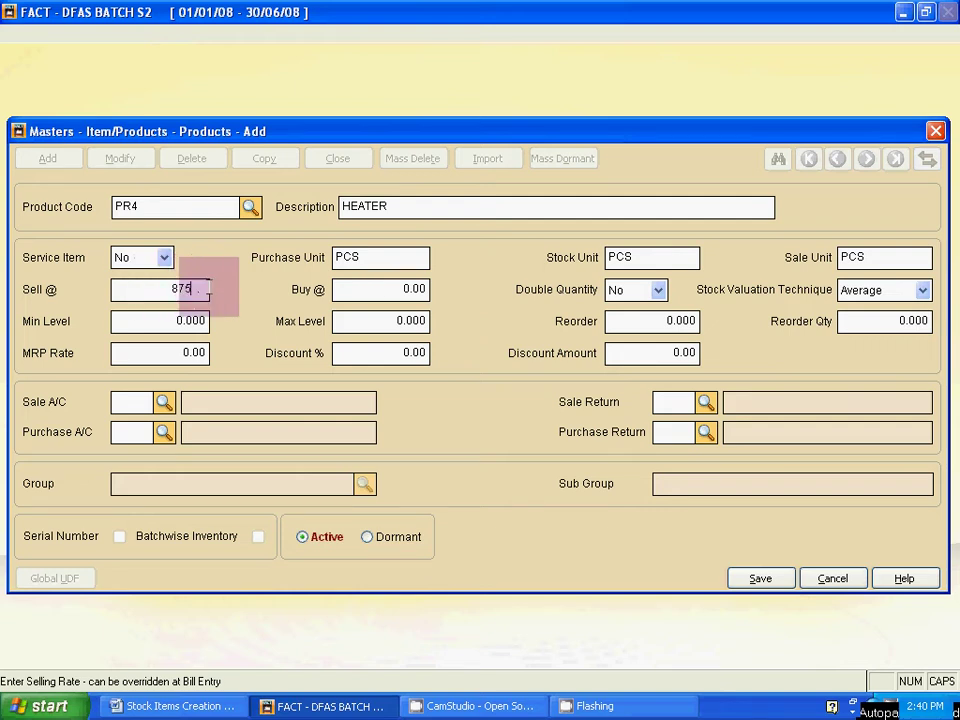
key("Return")
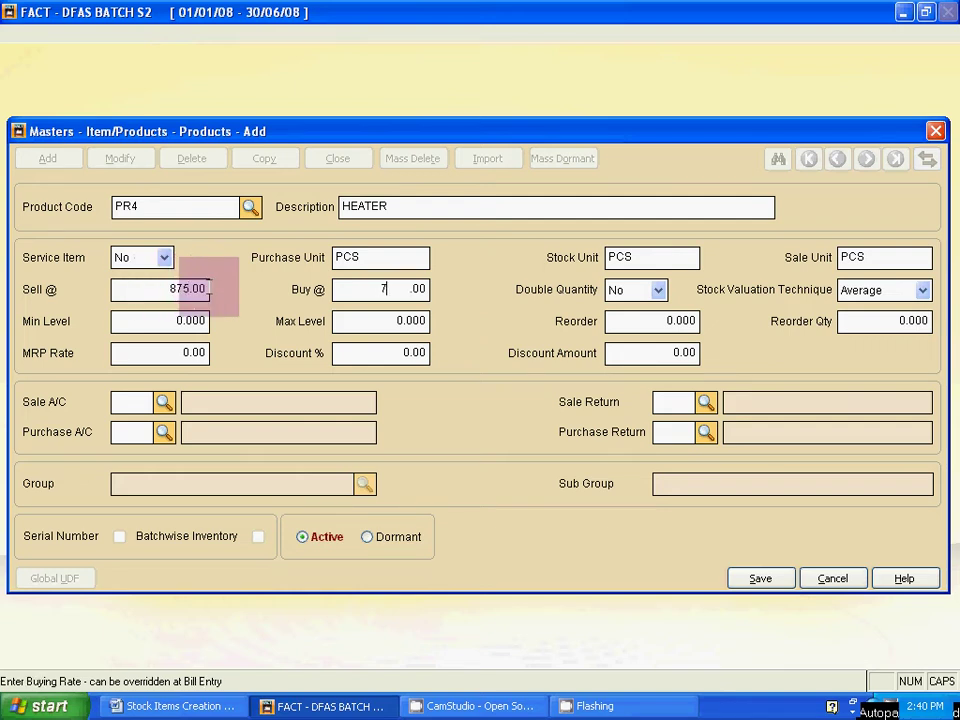
key("alt+Tab")
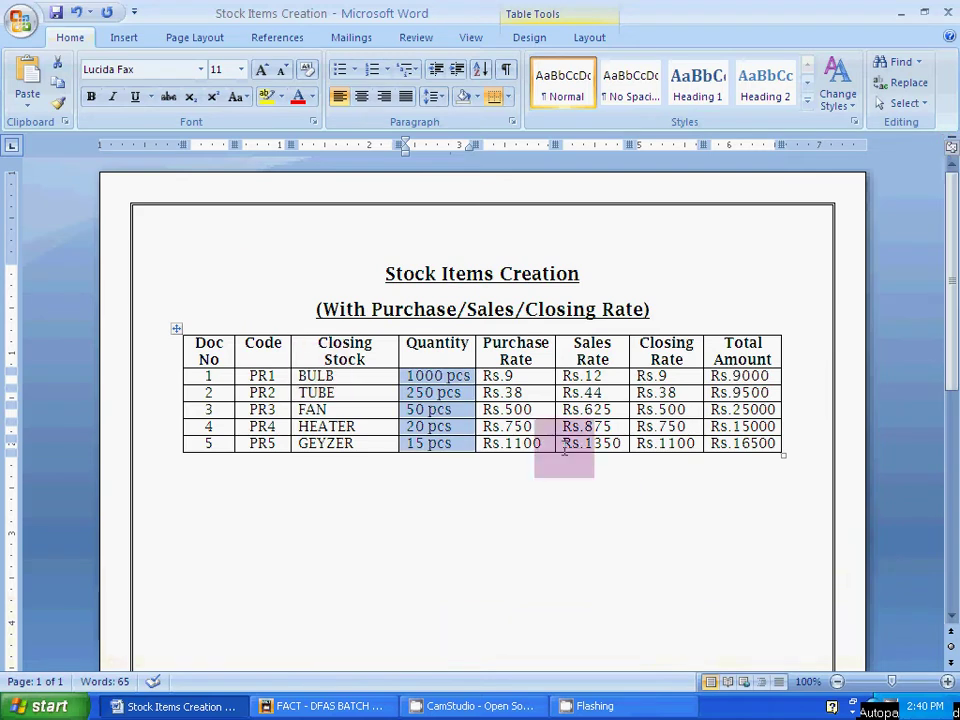
key("alt+Tab")
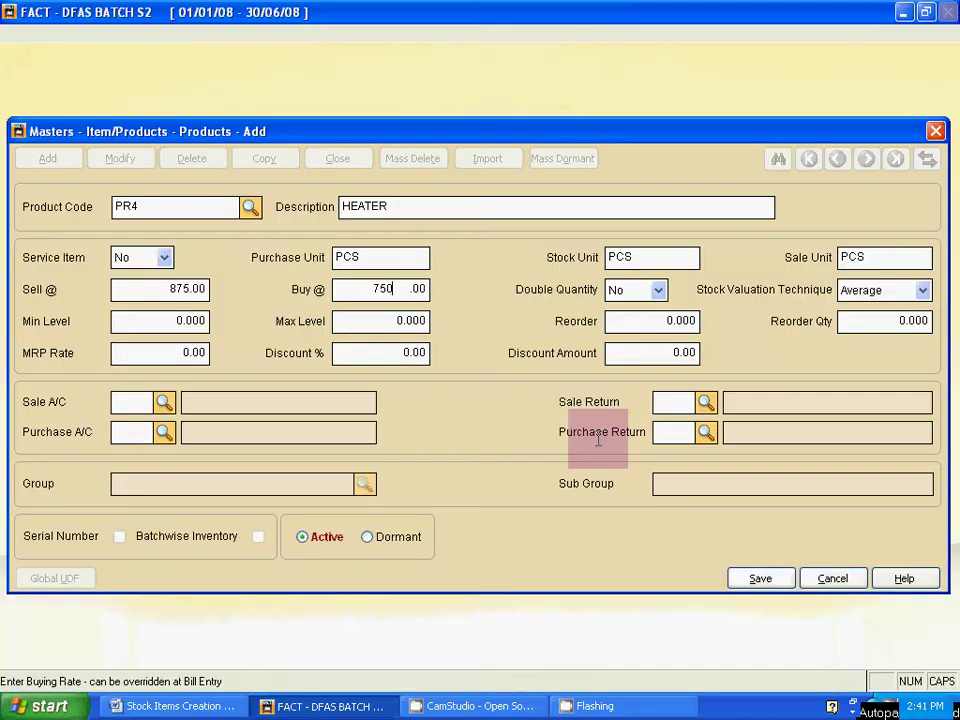
key("Return")
Accept HEATER's default double quantity, stock valuation, stock level, reorder and MRP rate values
key("Return")
key("Return")
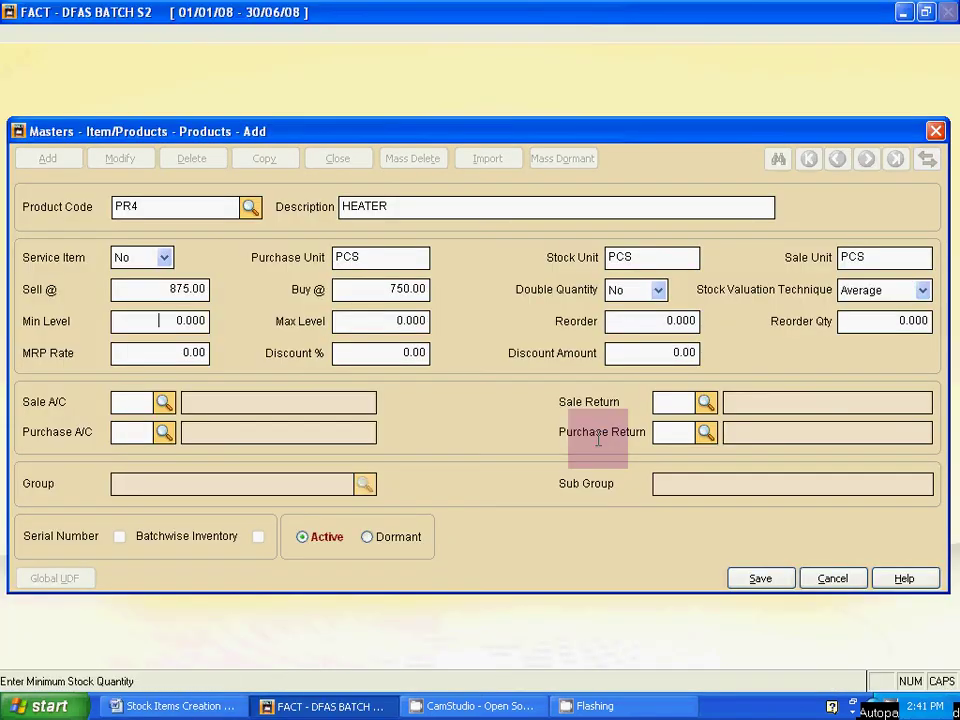
key("Return")
key("Return")
key("Return")
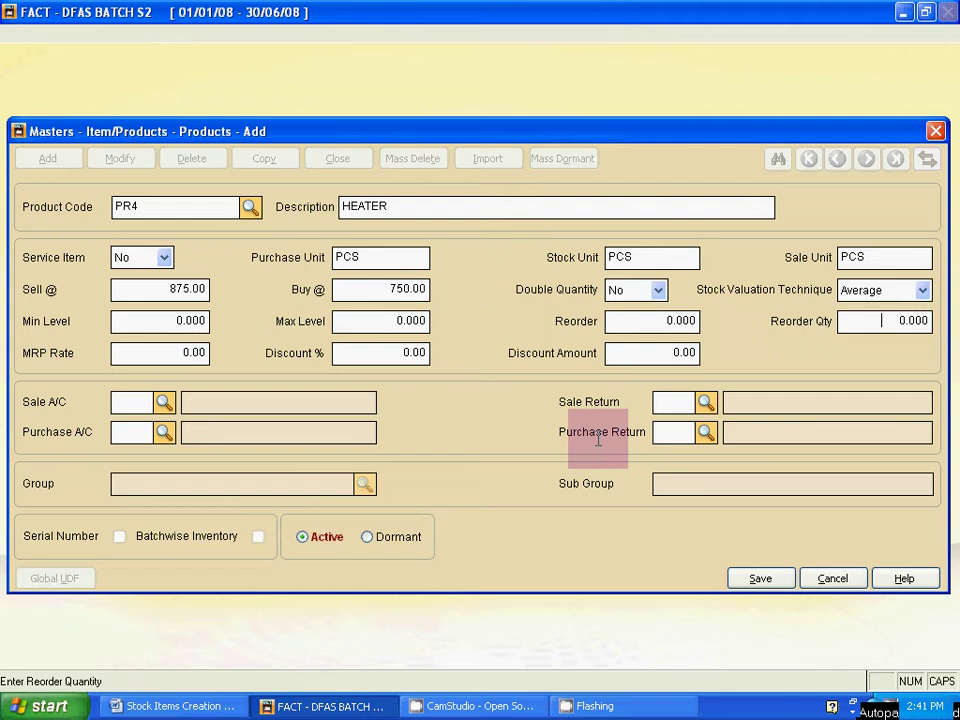
key("Return")
key("Return")
Assign ledger P04 SALES ACCOUNT as HEATER's sale account from the general ledger codes
key("F1")
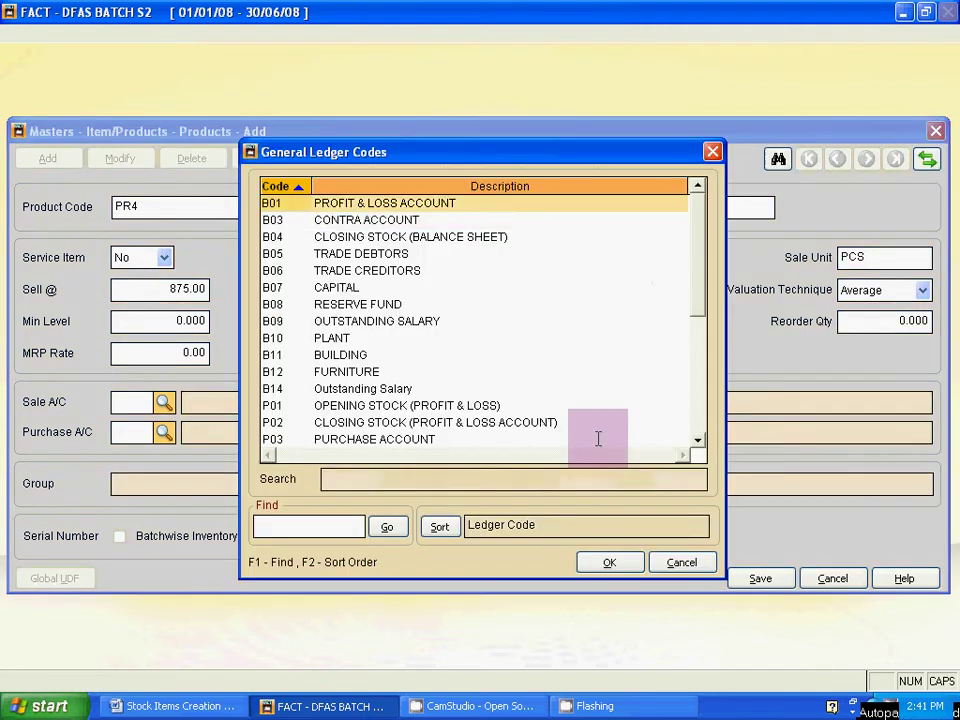
key("Down")
key("Down")
key("Down")
key("Down")
key("Down")
key("Down")
key("Down")
key("Down")
key("Down")
key("Down")
key("Down")
key("Down")
key("Down")
key("Down")
key("Down")
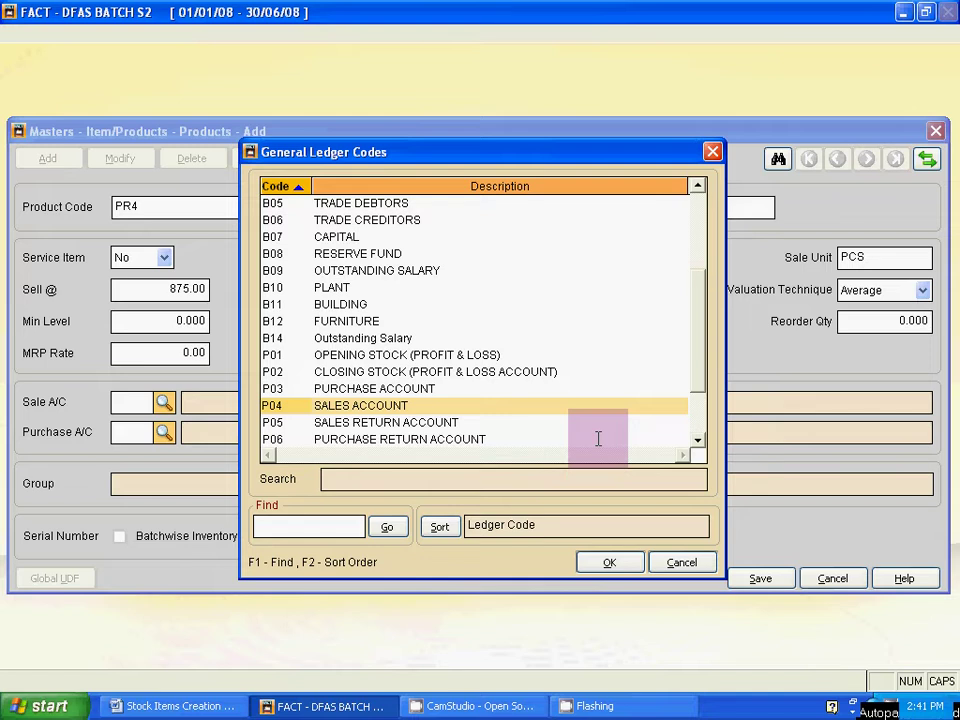
key("Return")
Assign ledger P05 SALES RETURN ACCOUNT as HEATER's sale return account
key("F1")
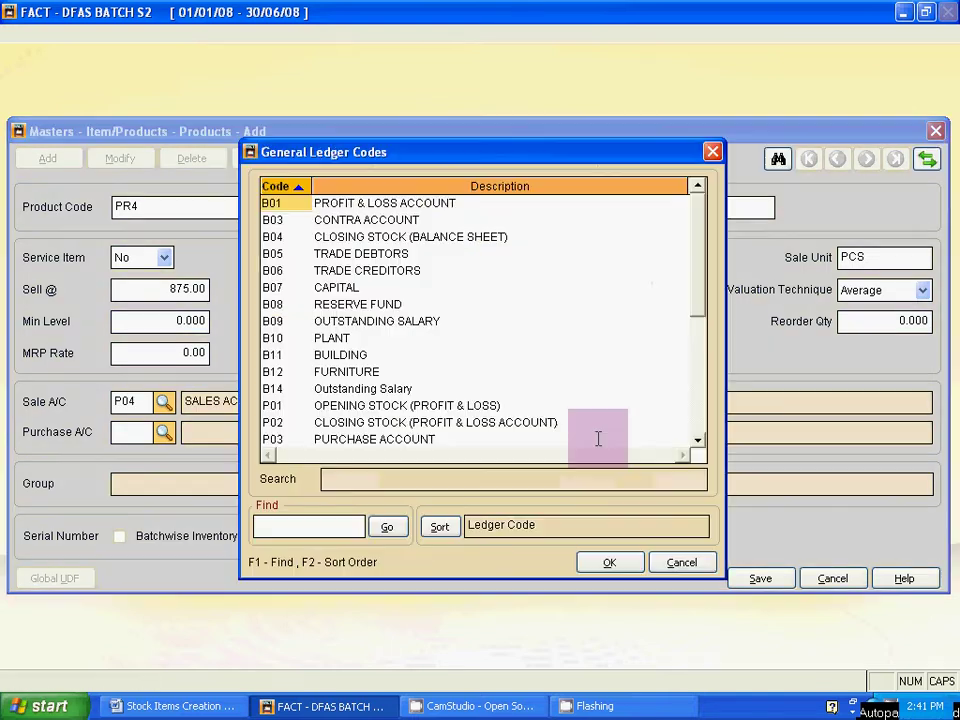
key("Down")
key("Down")
key("Down")
key("Down")
key("Down")
key("Down")
key("Down")
key("Down")
key("Down")
key("Down")
key("Down")
key("Down")
key("Down")
key("Down")
key("Down")
key("Down")
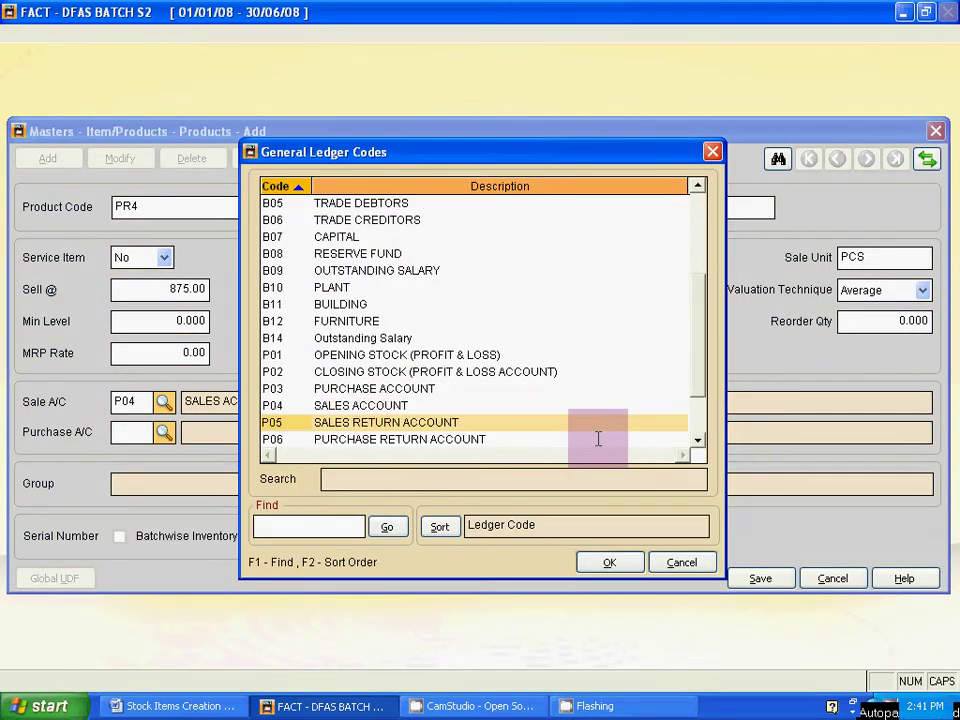
key("Up")
key("Down")
key("Return")
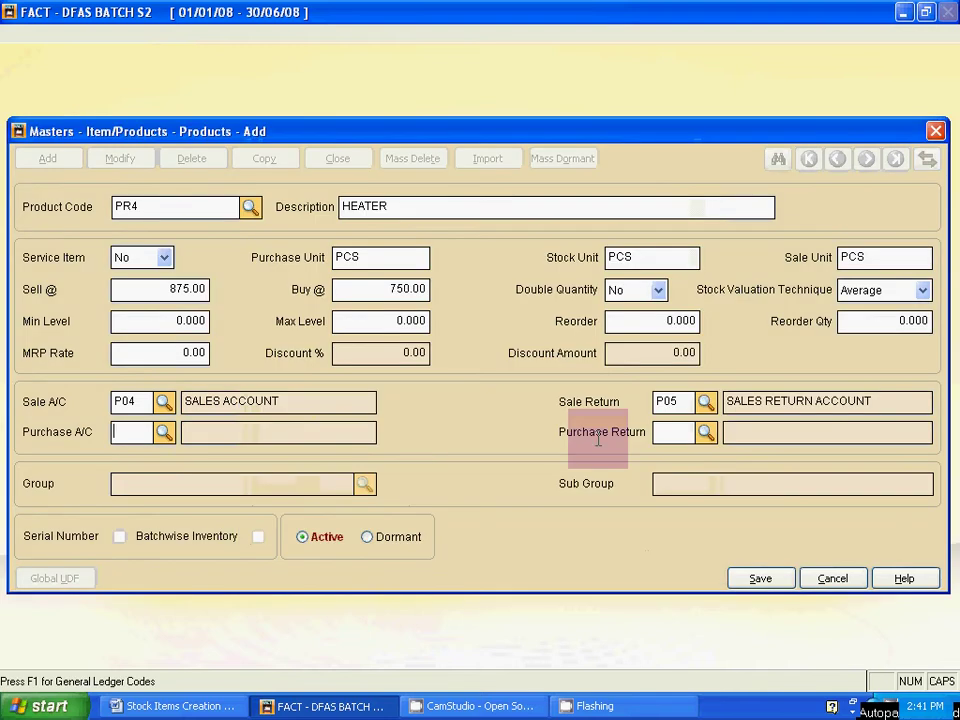
Assign ledger P03 PURCHASE ACCOUNT as HEATER's purchase account
key("F1")
key("Down")
key("Down")
key("Down")
key("Down")
key("Down")
key("Down")
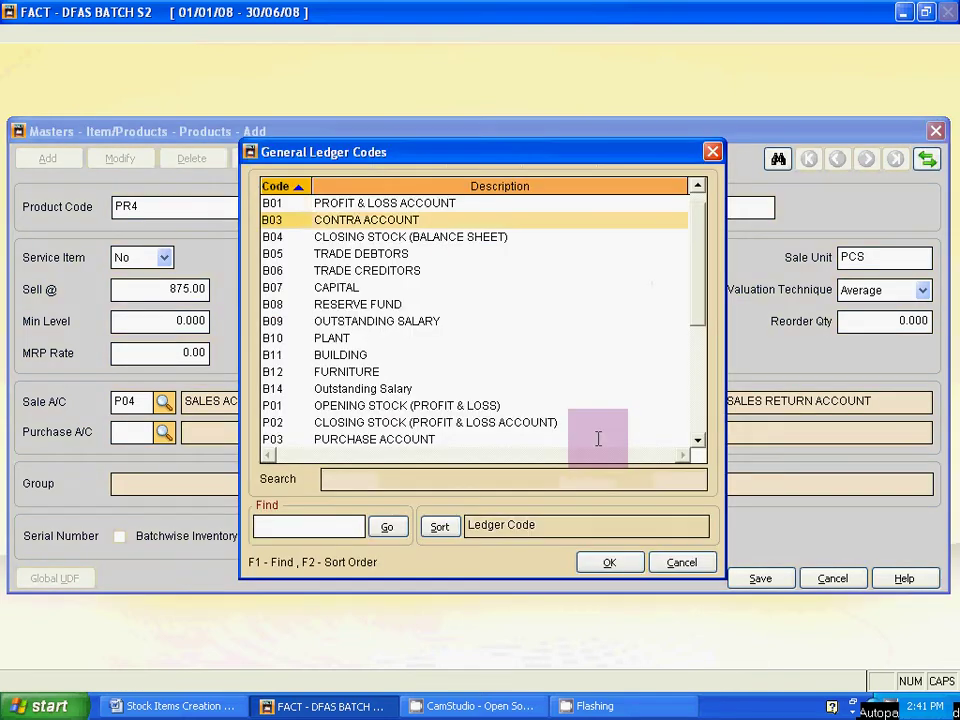
key("Down")
key("Down")
key("Down")
key("Down")
key("Down")
key("Down")
key("Down")
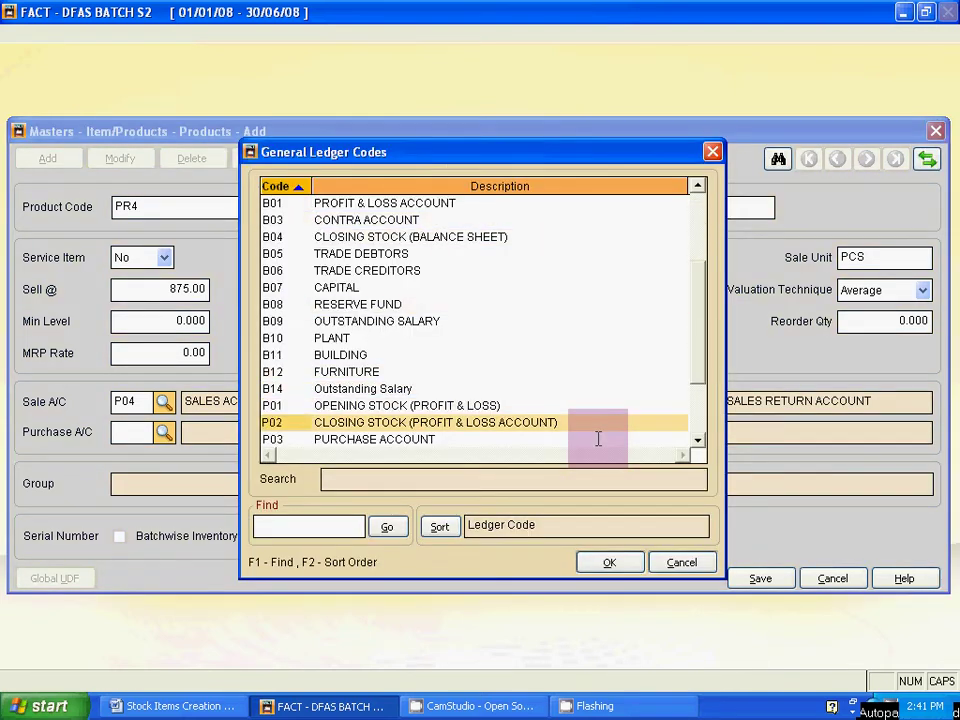
key("Down")
key("Return")
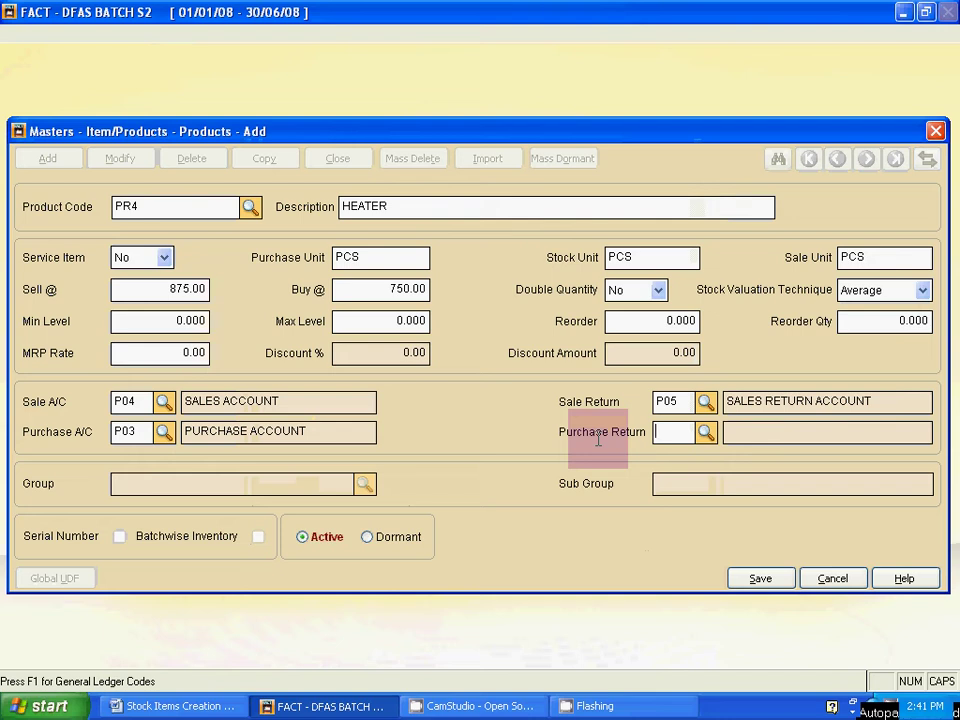
Assign ledger P06 PURCHASE RETURN ACCOUNT as HEATER's purchase return account and save the product as active
key("F1")
key("Down")
key("Down")
key("Down")
key("Down")
key("Down")
key("Down")
key("Down")
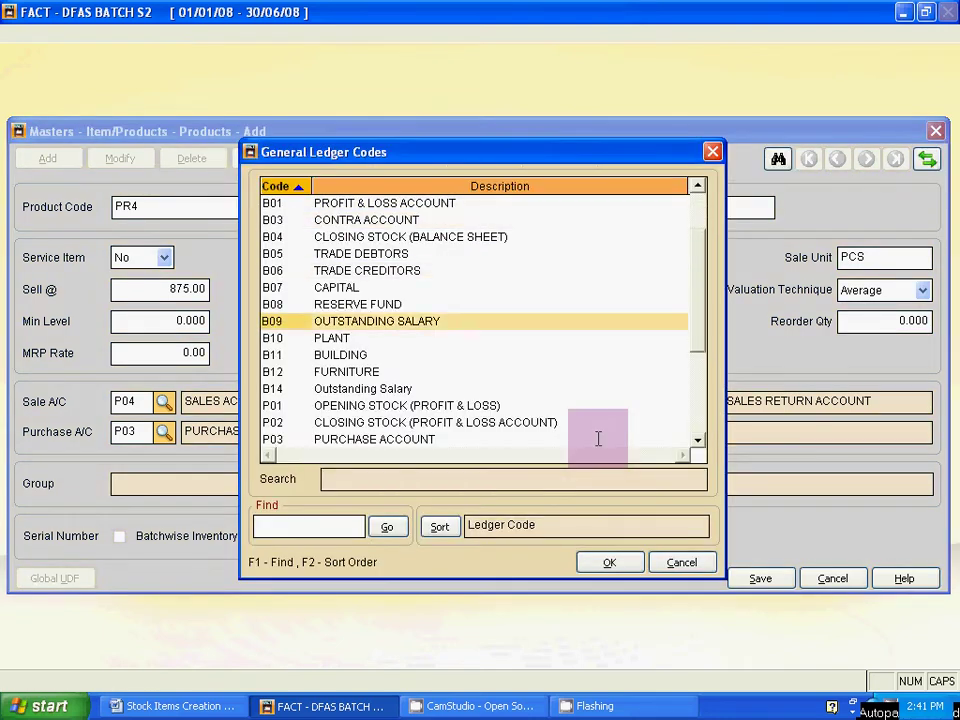
key("Down")
key("Down")
key("Down")
key("Down")
key("Down")
key("Down")
key("Down")
key("Down")
key("Down")
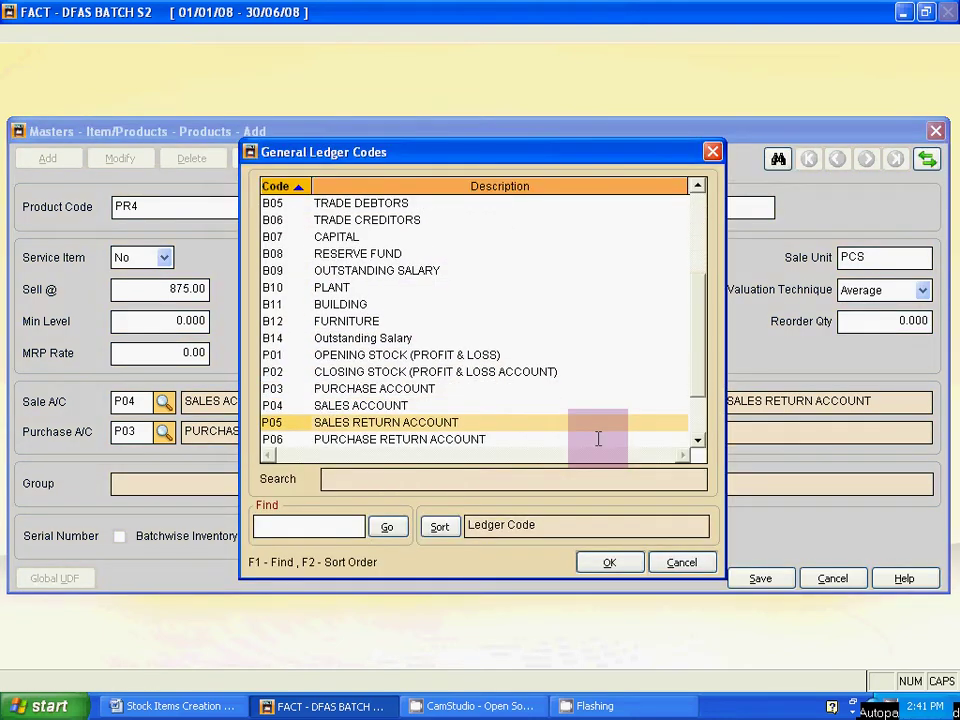
key("Down")
key("Return")
key("Return")
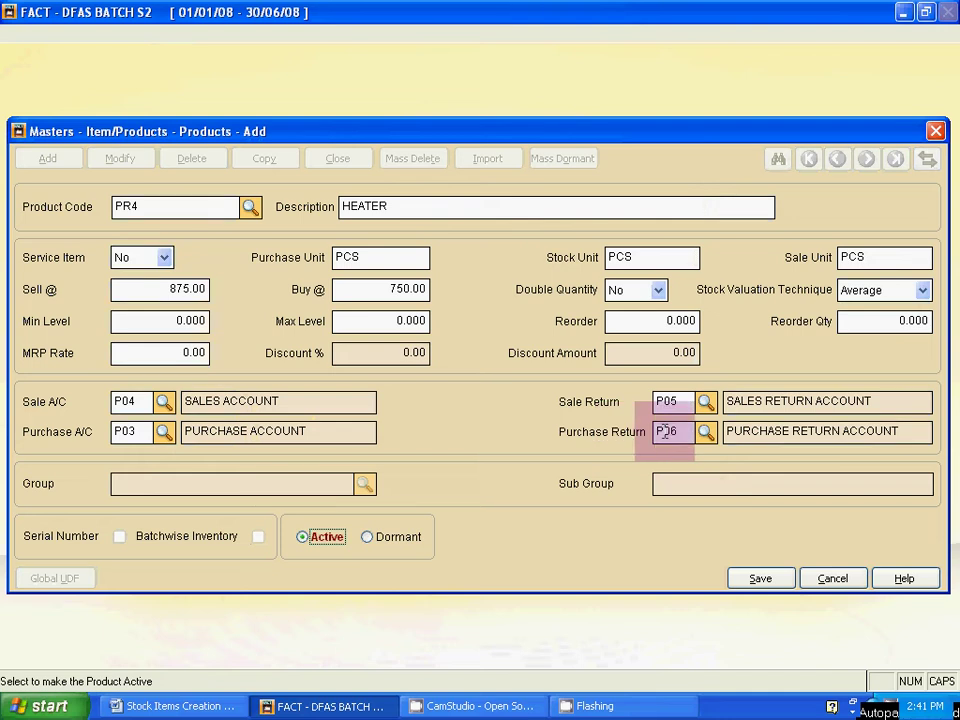
left_click(760, 580)
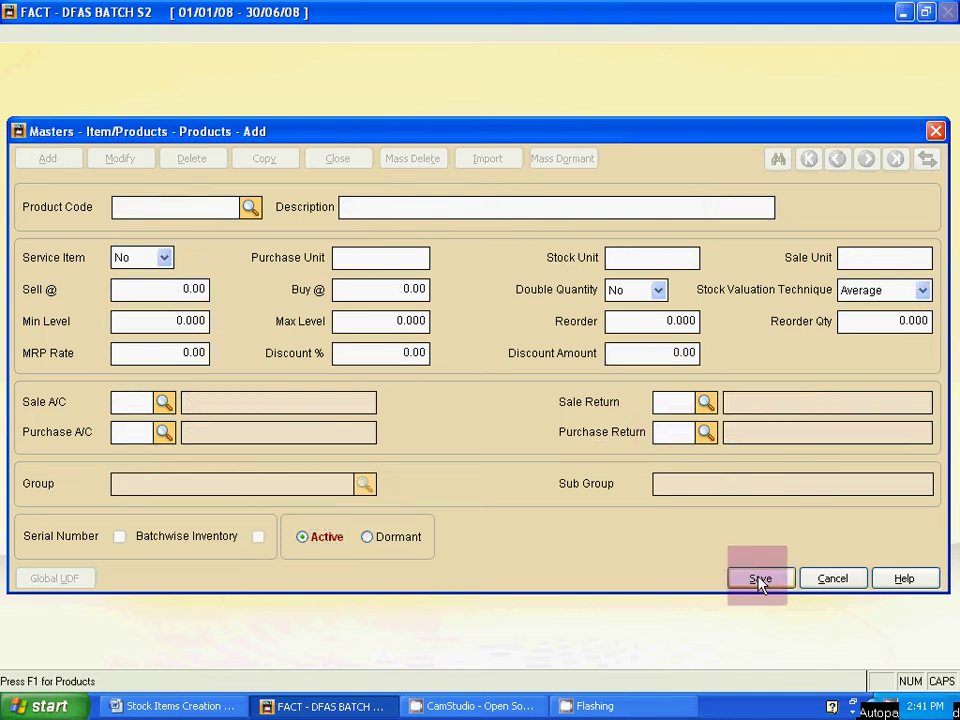
Check the fifth item in the Word table and enter product code PR5 with description GEYZER in FACT
key("alt+Tab")
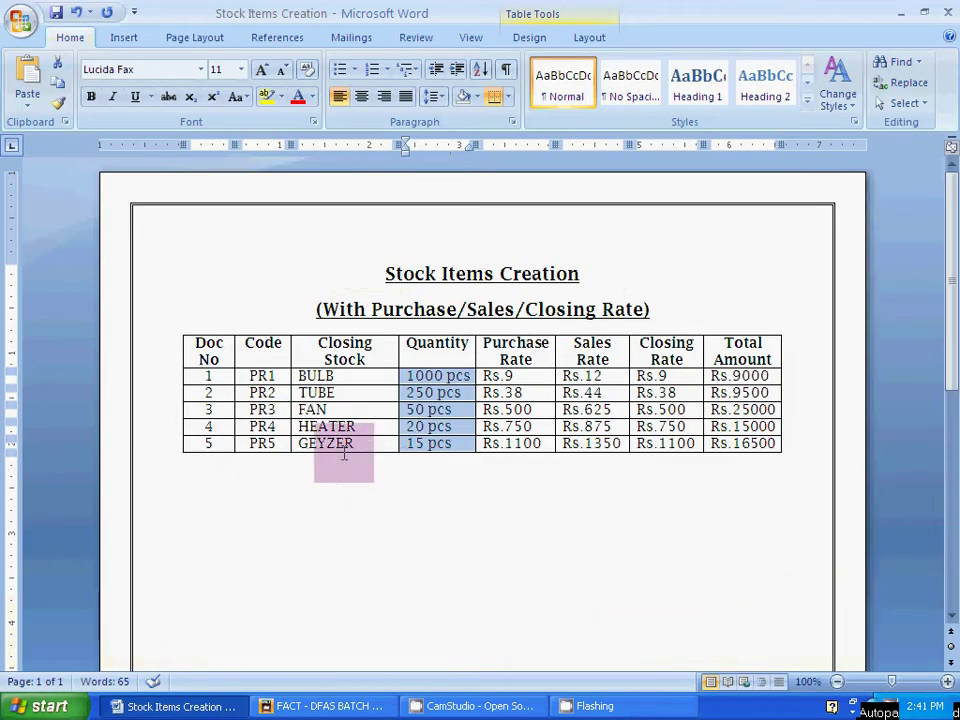
key("alt+Tab")
key("alt+Tab")
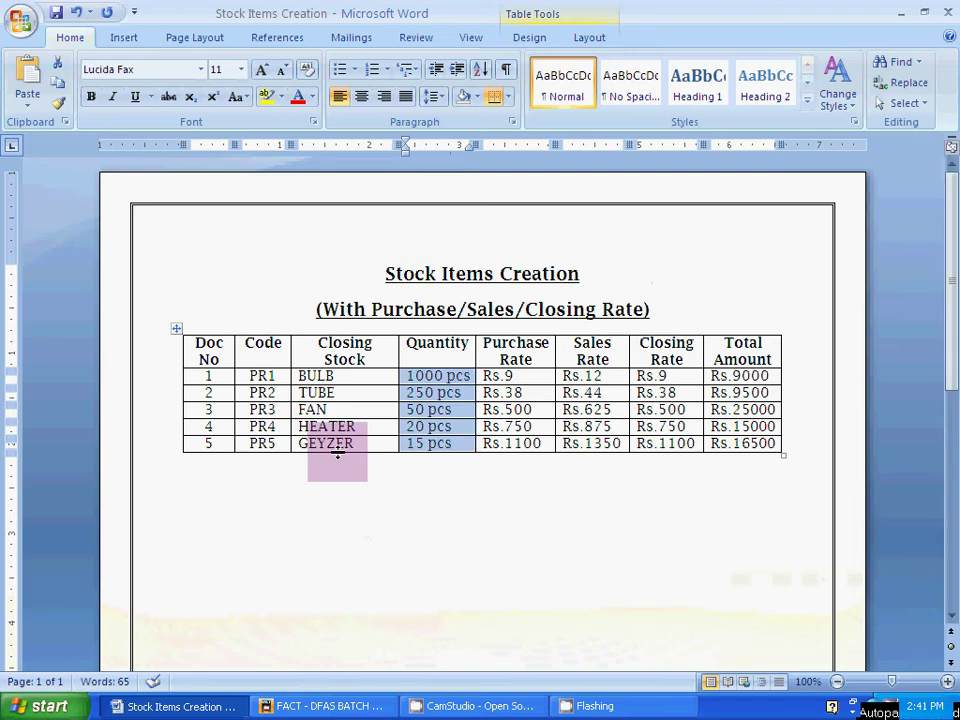
left_click_drag(357, 444, 300, 444)
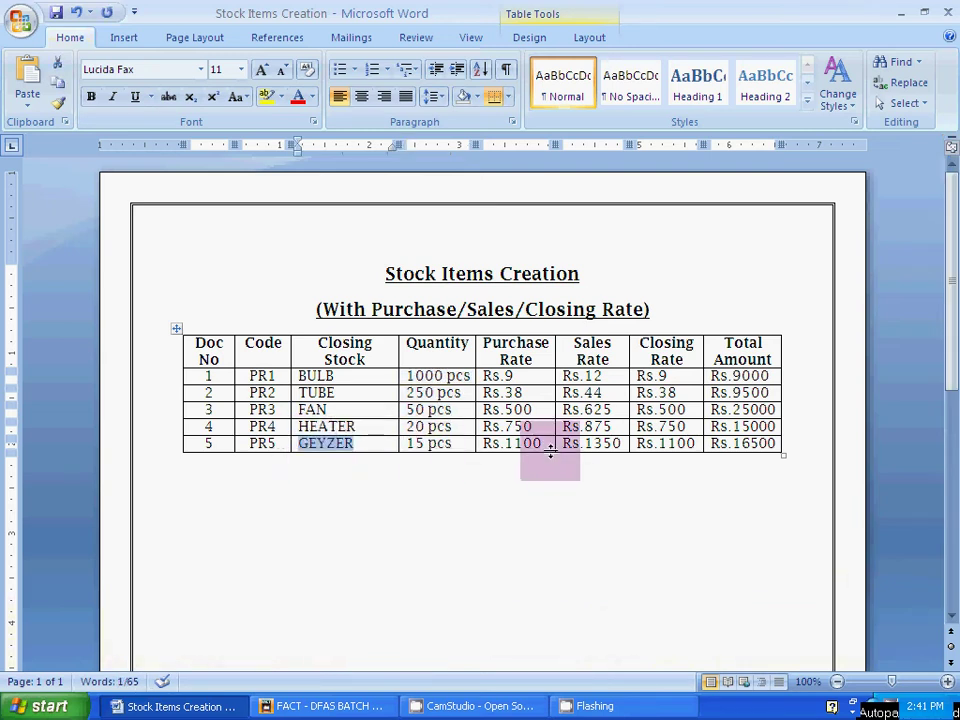
key("alt+Tab")
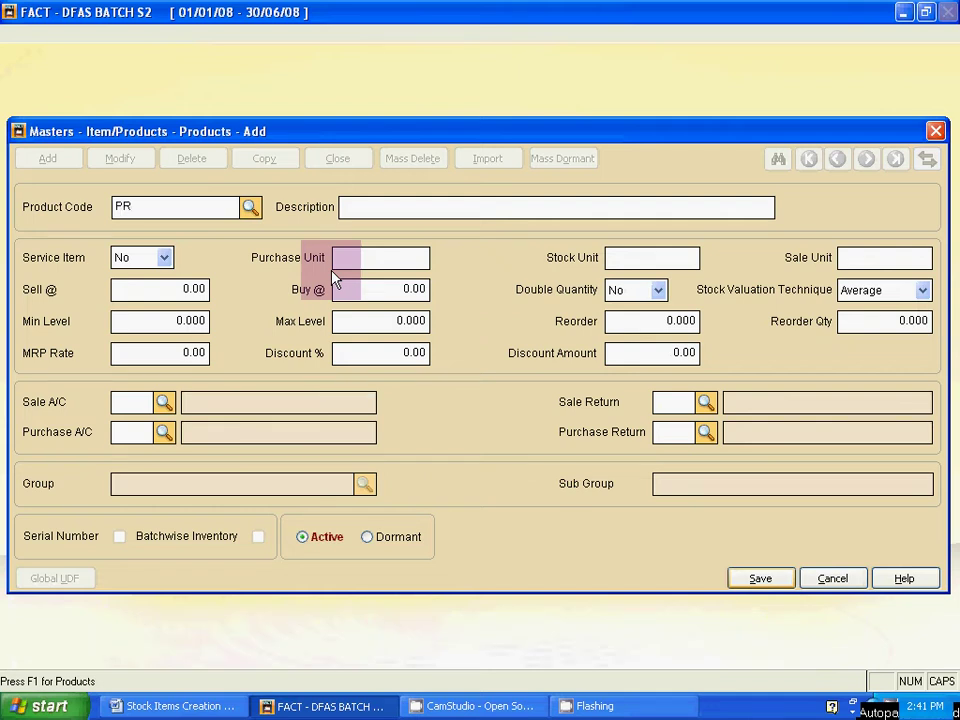
key("alt+Tab")
key("alt+Tab")
type("5")
key("Tab")
type("GEYZER")
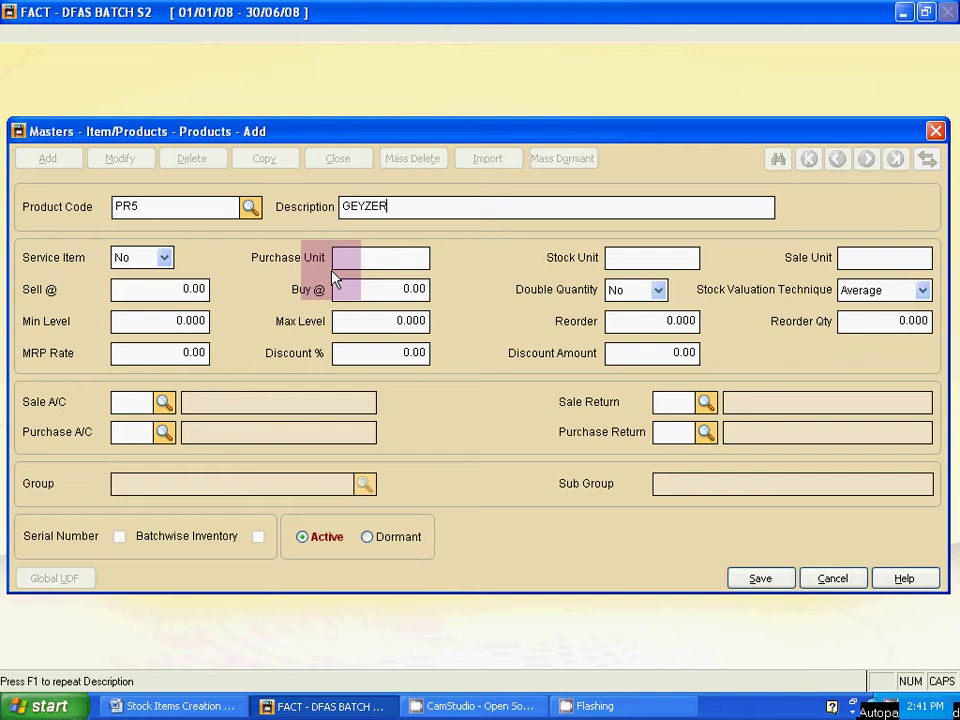
Leave GEYZER's additional description empty and set its purchase, stock and sale units to PCS
key("Return")
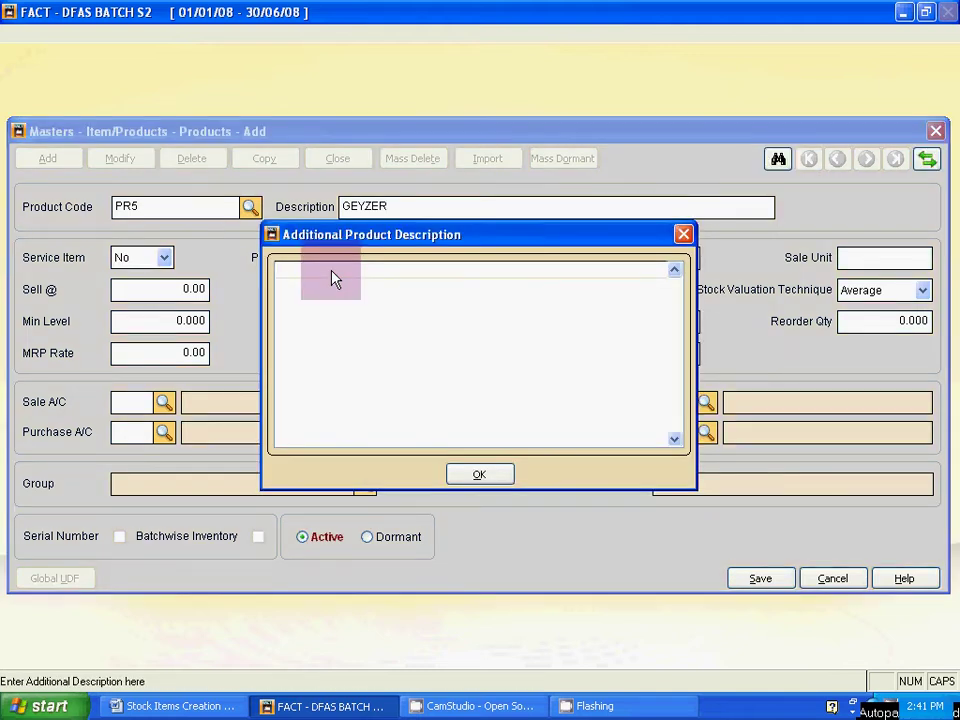
key("Return")
key("Return")
key("Return")
key("Return")
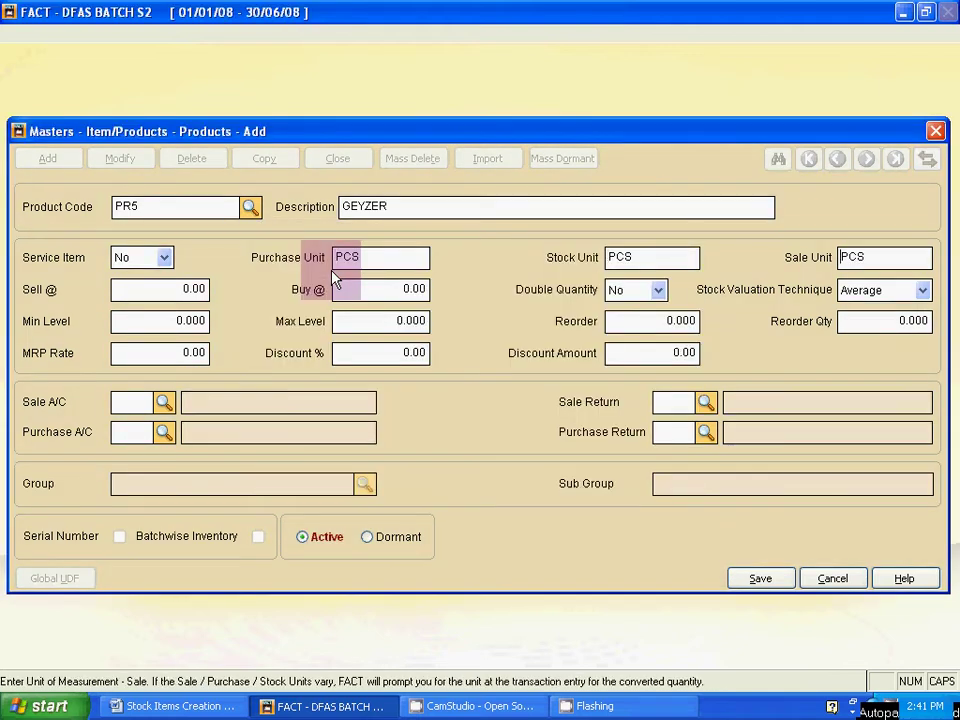
Look up GEYZER's rates in the Word table and set its selling rate to 1350 and buying rate to 1100 in FACT
key("alt+Tab")
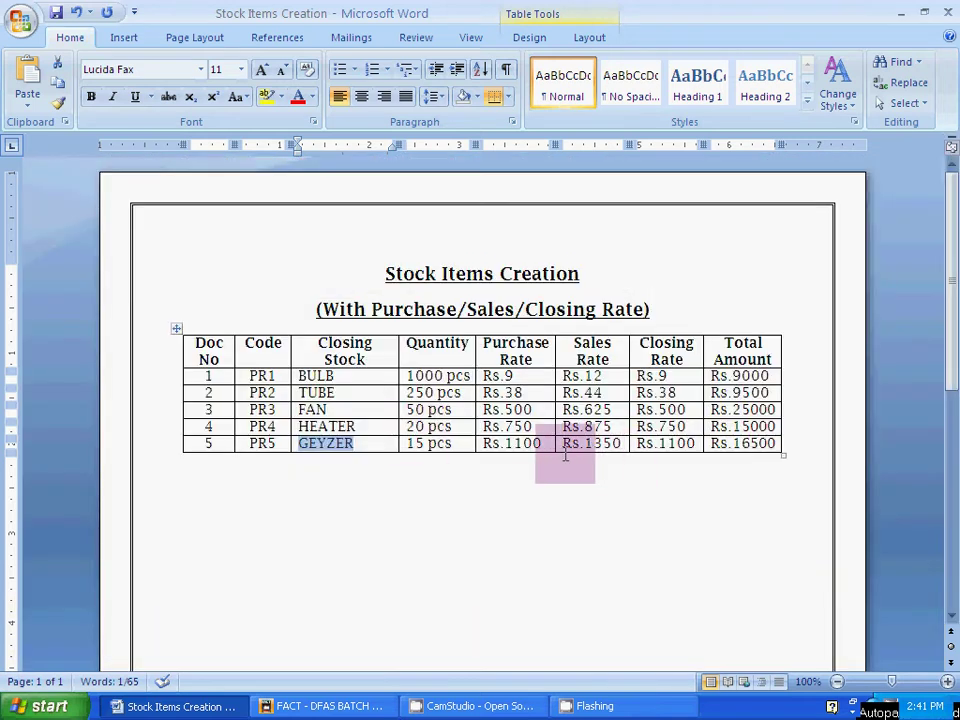
key("alt+Tab")
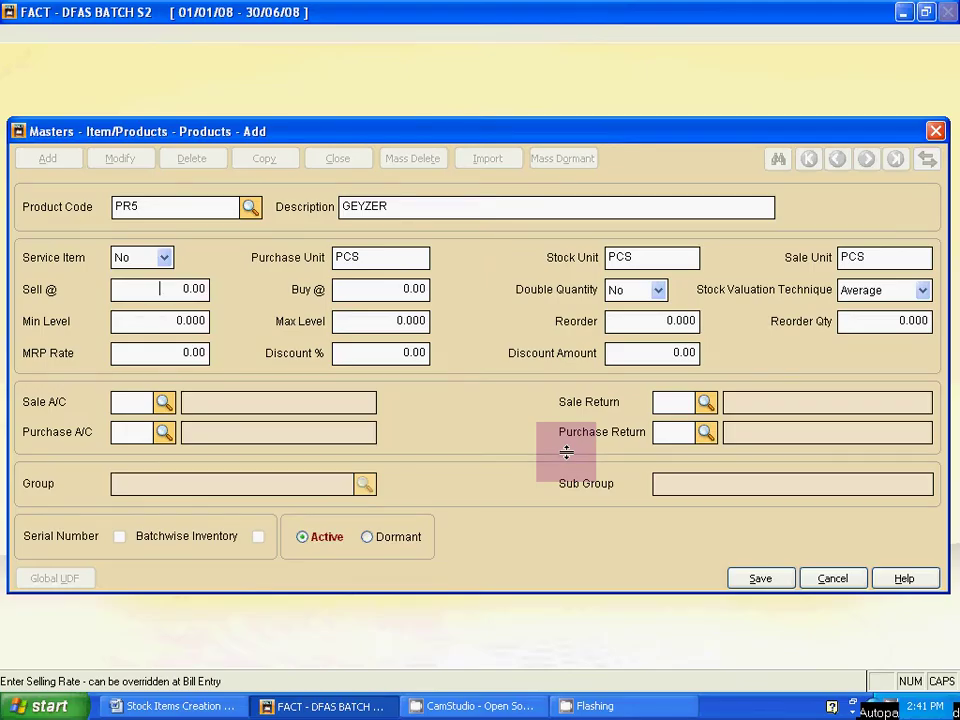
type("1350")
key("Return")
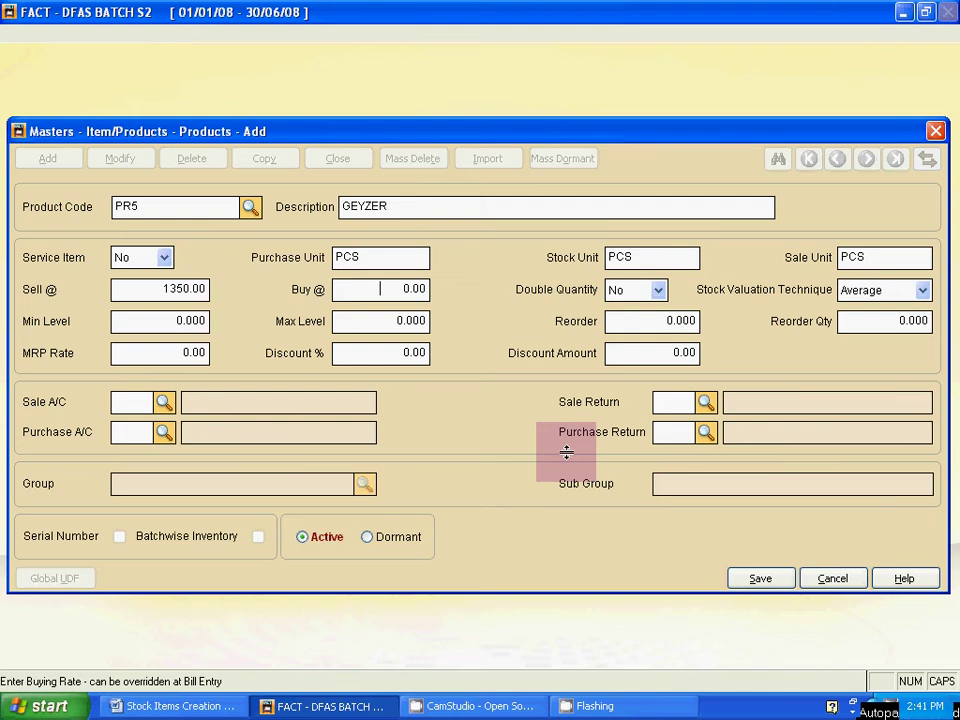
key("alt+Tab")
key("alt+Tab")
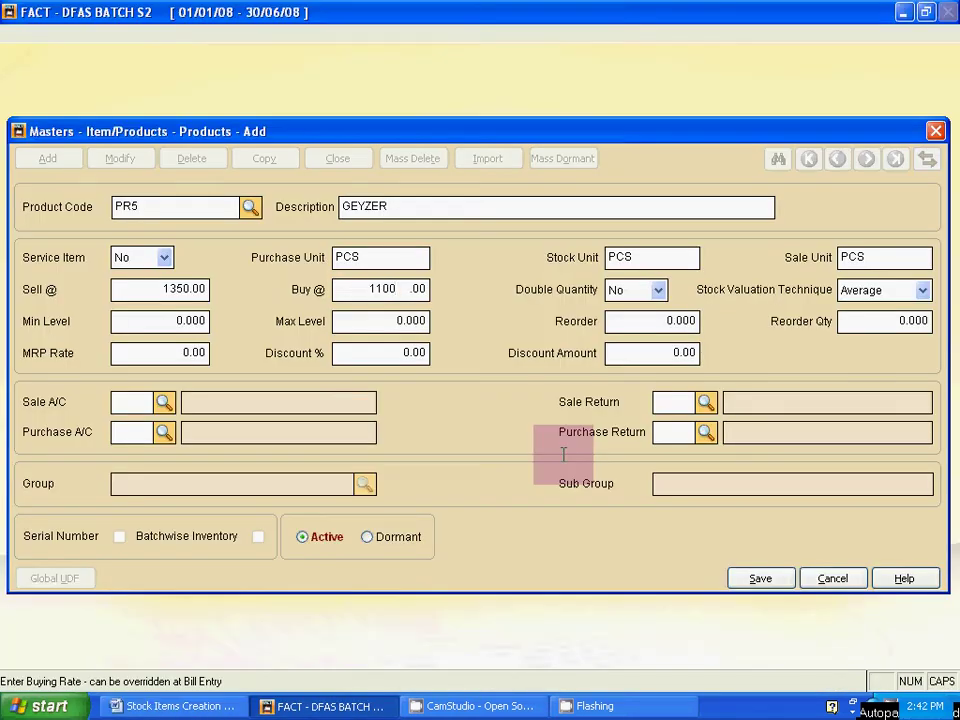
type("1100")
key("Return")
Accept GEYZER's default double quantity, stock valuation, stock level, reorder and MRP rate values
key("Return")
key("Return")
key("Return")
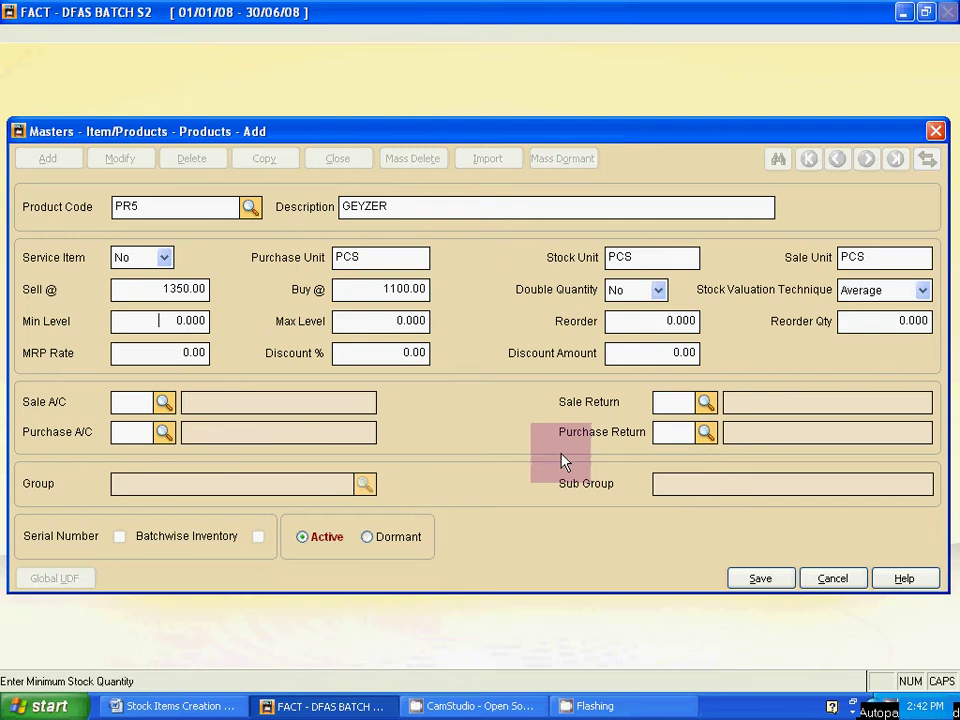
key("Return")
key("Return")
key("Return")
key("Return")
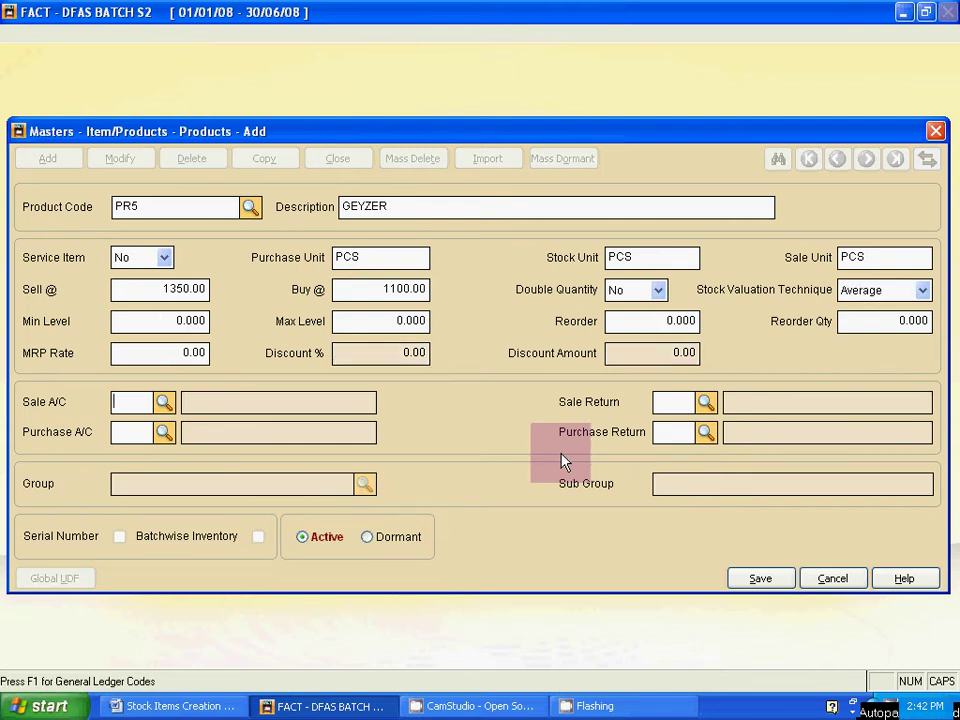
Assign ledger P04 SALES ACCOUNT as GEYZER's sale account from the general ledger codes
key("F1")
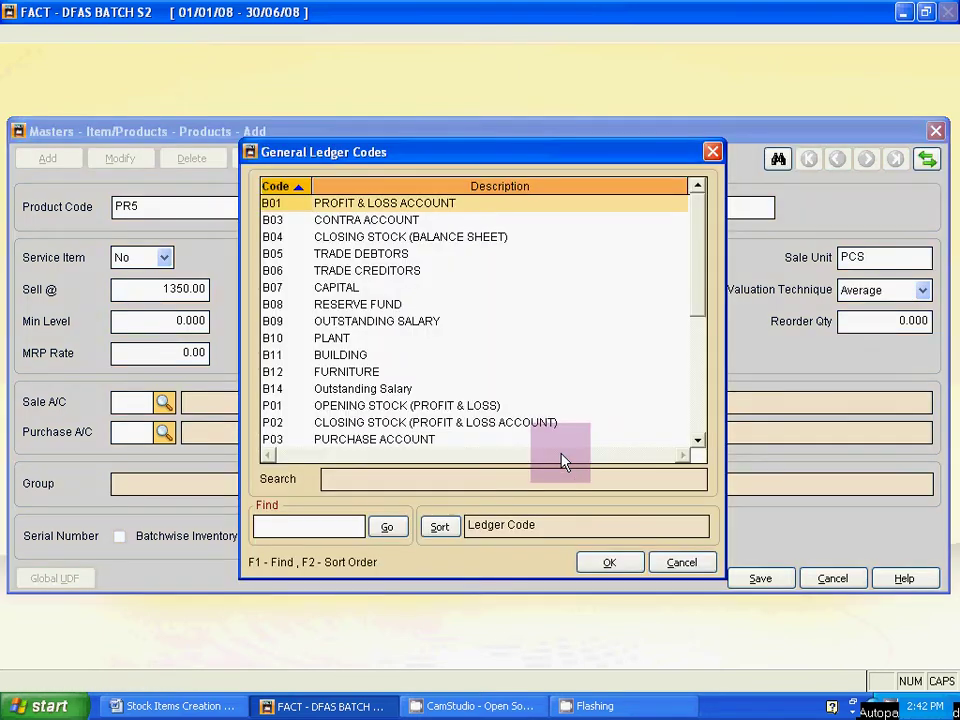
key("Down")
key("Down")
key("Down")
key("Down")
key("Down")
key("Down")
key("Down")
key("Down")
key("Down")
key("Down")
key("Down")
key("Down")
key("Down")
key("Down")
key("Down")
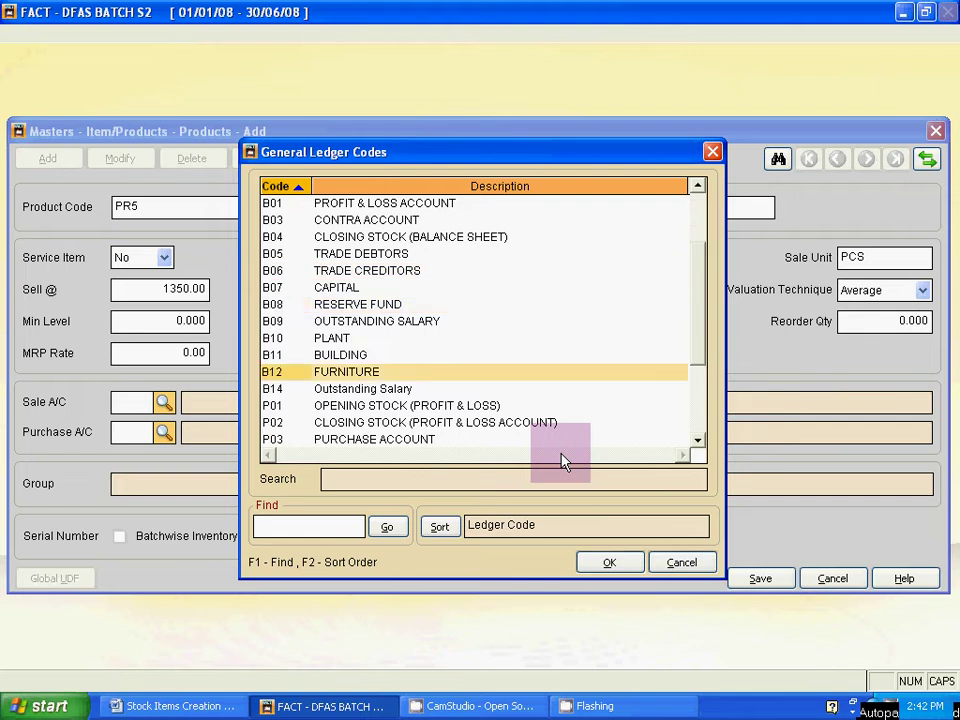
key("Down")
key("Down")
key("Down")
key("Down")
key("Down")
key("Down")
key("Up")
key("Up")
key("Up")
key("Up")
key("Up")
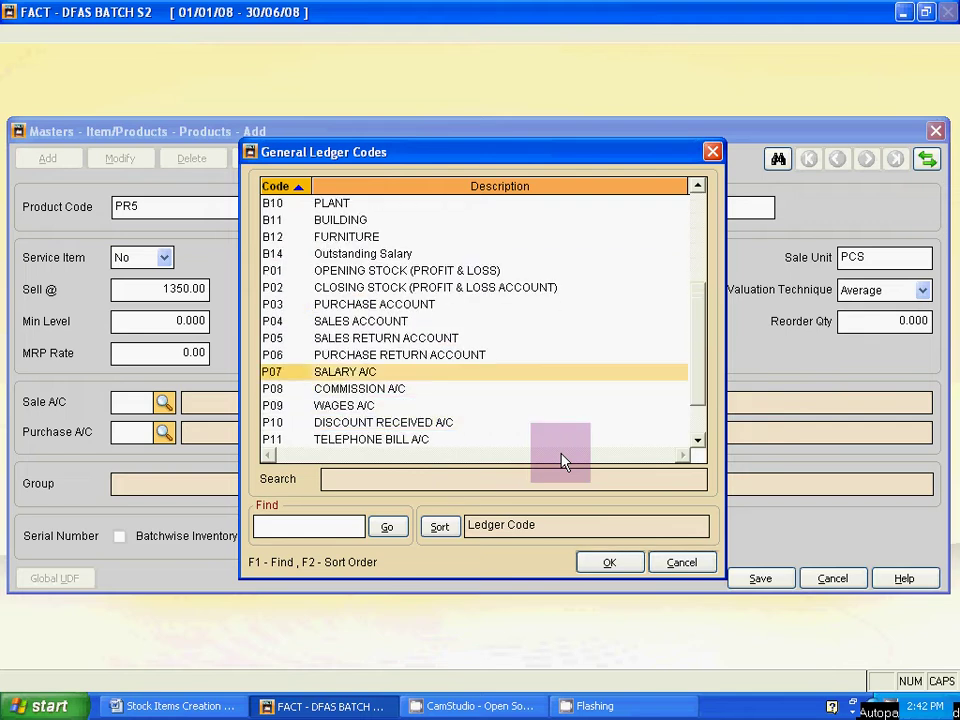
key("Up")
key("Return")
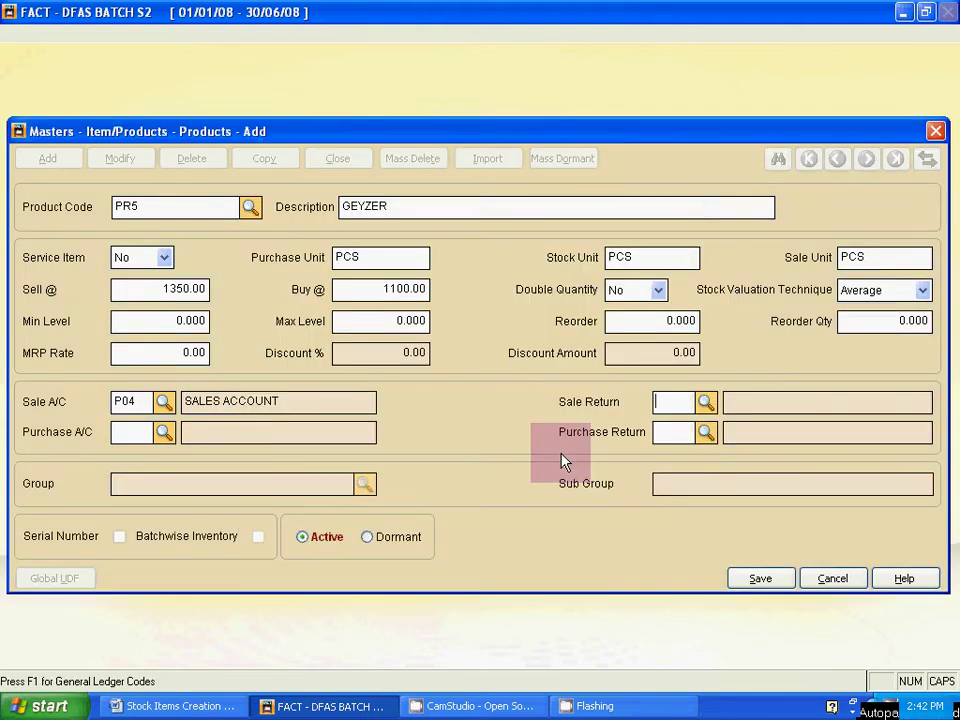
Assign ledger P05 SALES RETURN ACCOUNT as GEYZER's sale return account from the general ledger codes
key("F1")
key("Down")
key("Down")
key("Down")
key("Down")
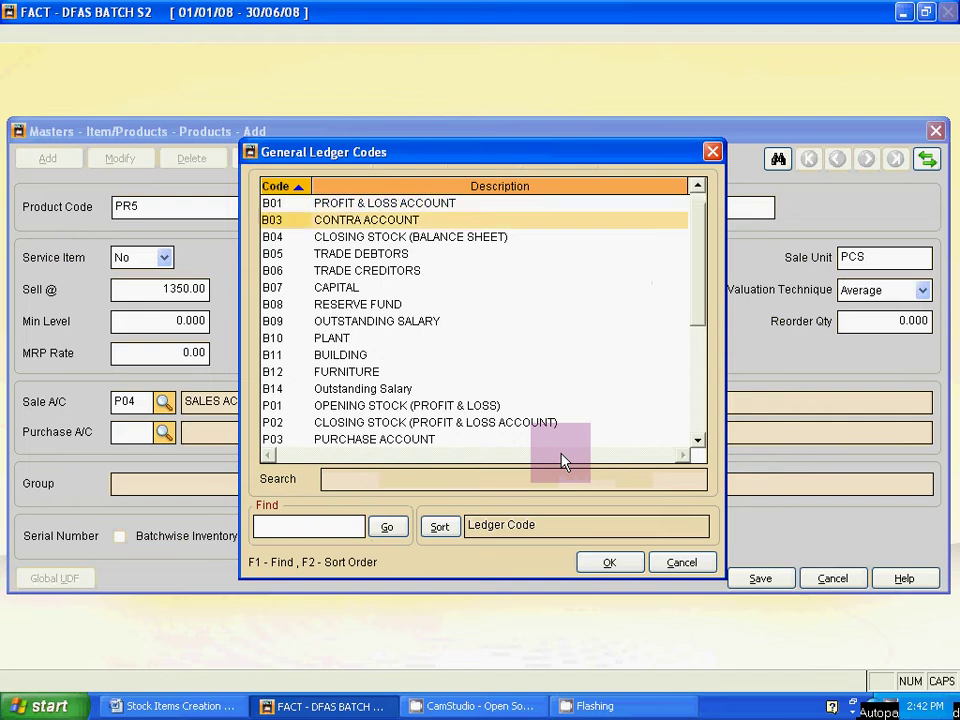
key("Down")
key("Down")
key("Down")
key("Down")
key("Down")
key("Down")
key("Down")
key("Down")
key("Down")
key("Down")
key("Down")
key("Down")
key("Down")
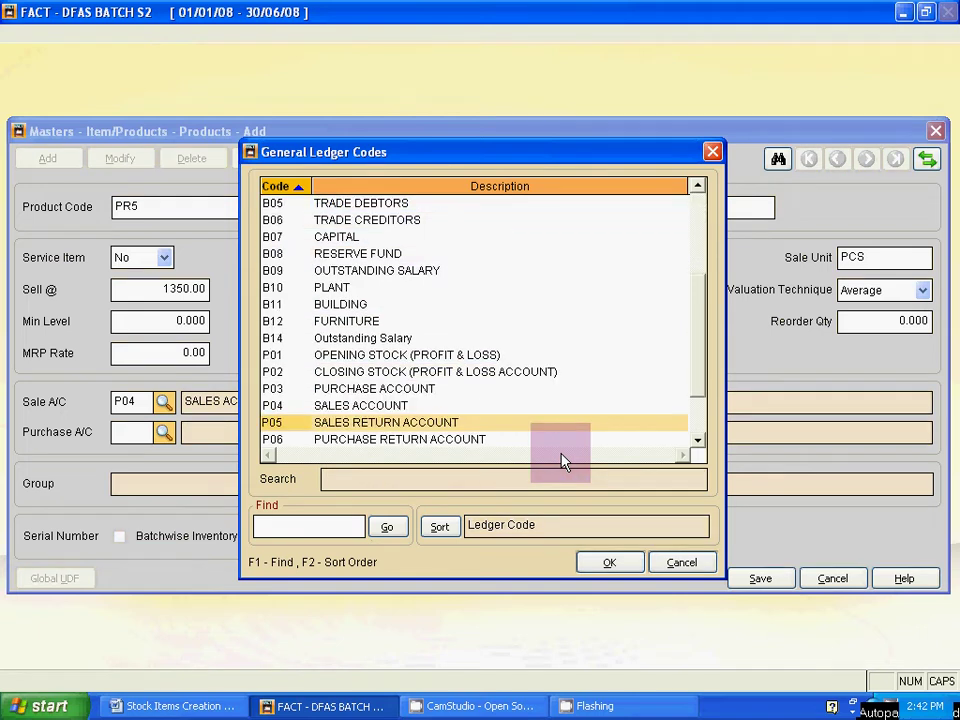
key("Return")
Assign ledger P03 PURCHASE ACCOUNT as GEYZER's purchase account from the general ledger codes
key("F1")
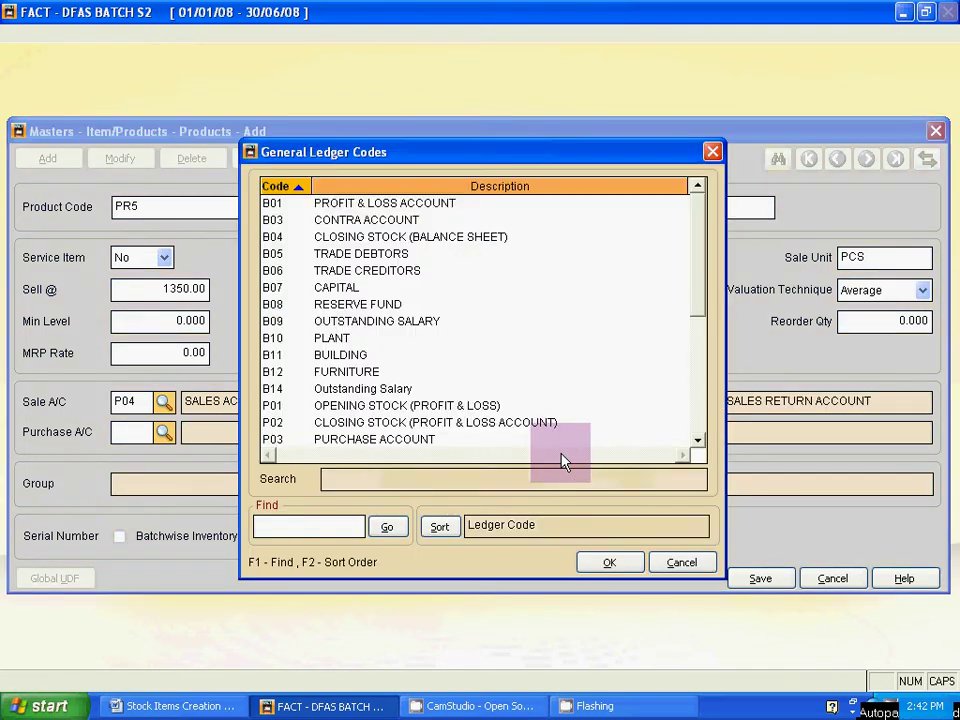
key("Down")
key("Down")
key("Down")
key("Down")
key("Down")
key("Down")
key("Down")
key("Down")
key("Down")
key("Down")
key("Down")
key("Down")
key("Down")
key("Down")
key("Down")
key("Down")
key("Down")
key("Down")
key("Down")
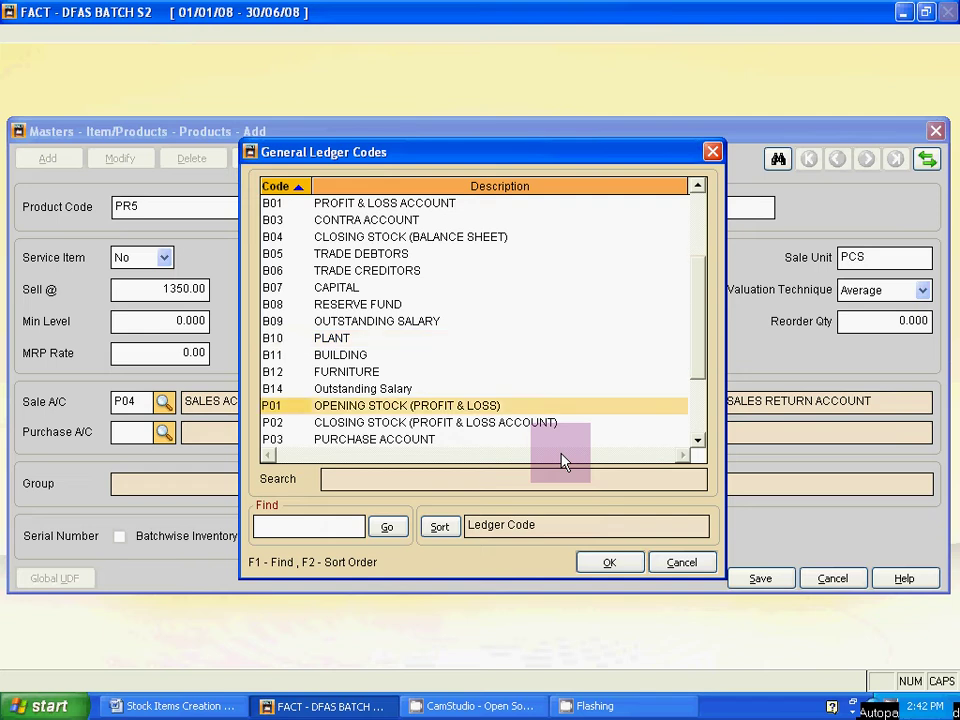
key("Up")
key("Up")
key("Up")
key("Up")
key("Up")
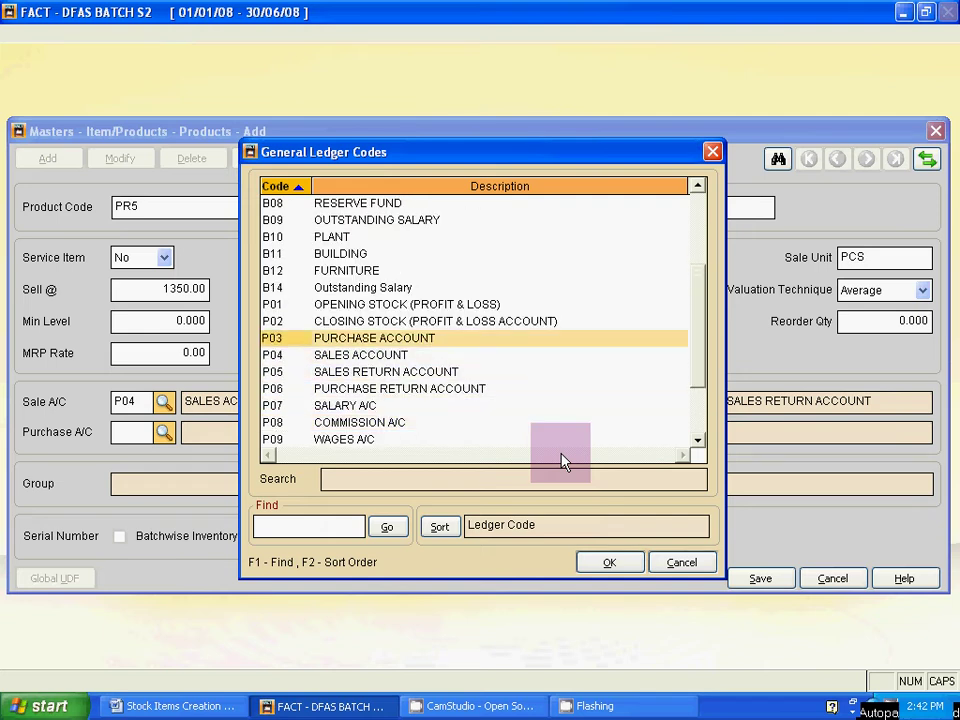
key("Return")
Assign ledger P06 PURCHASE RETURN ACCOUNT as GEYZER's purchase return account from the general ledger codes
key("F1")
key("Down")
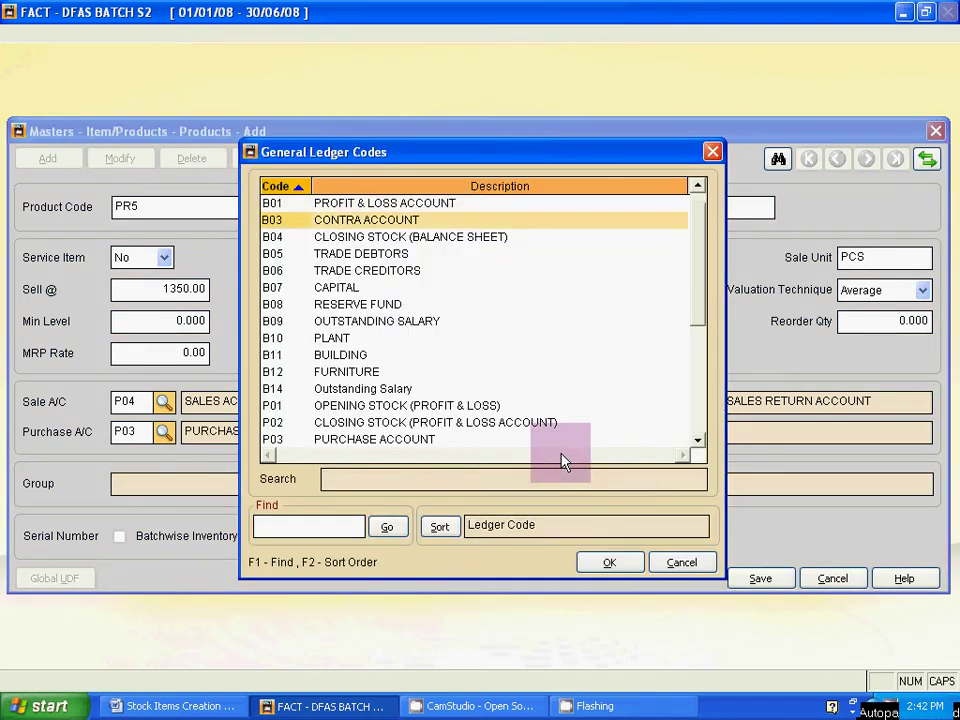
key("Down")
key("Down")
key("Down")
key("Down")
key("Down")
key("Down")
key("Down")
key("Down")
key("Down")
key("Down")
key("Down")
key("Down")
key("Down")
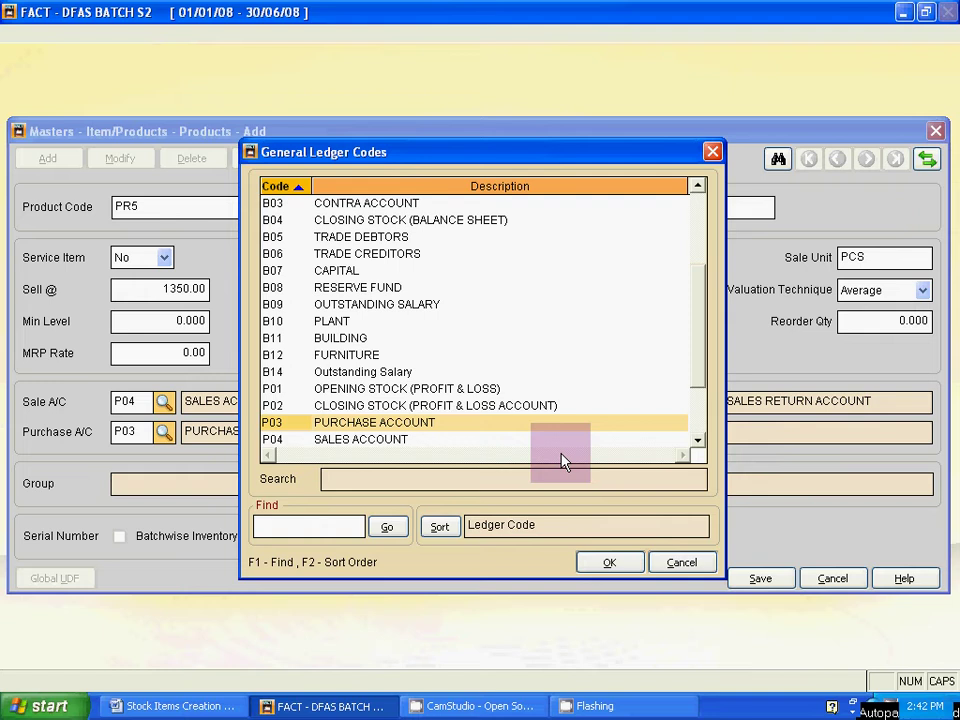
key("Down")
key("Down")
key("Down")
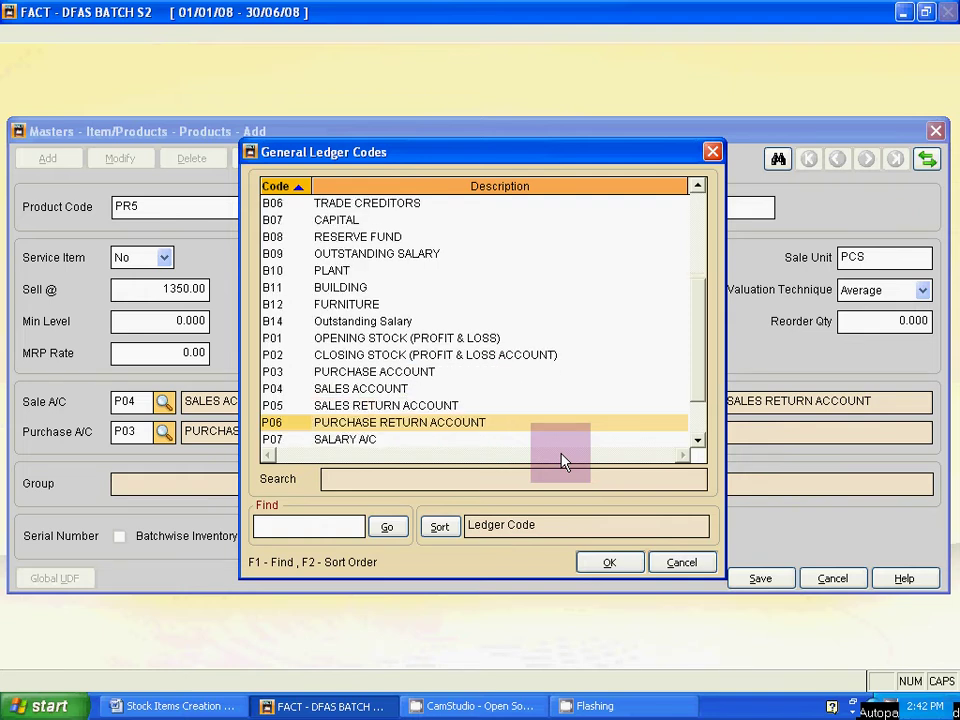
key("Return")
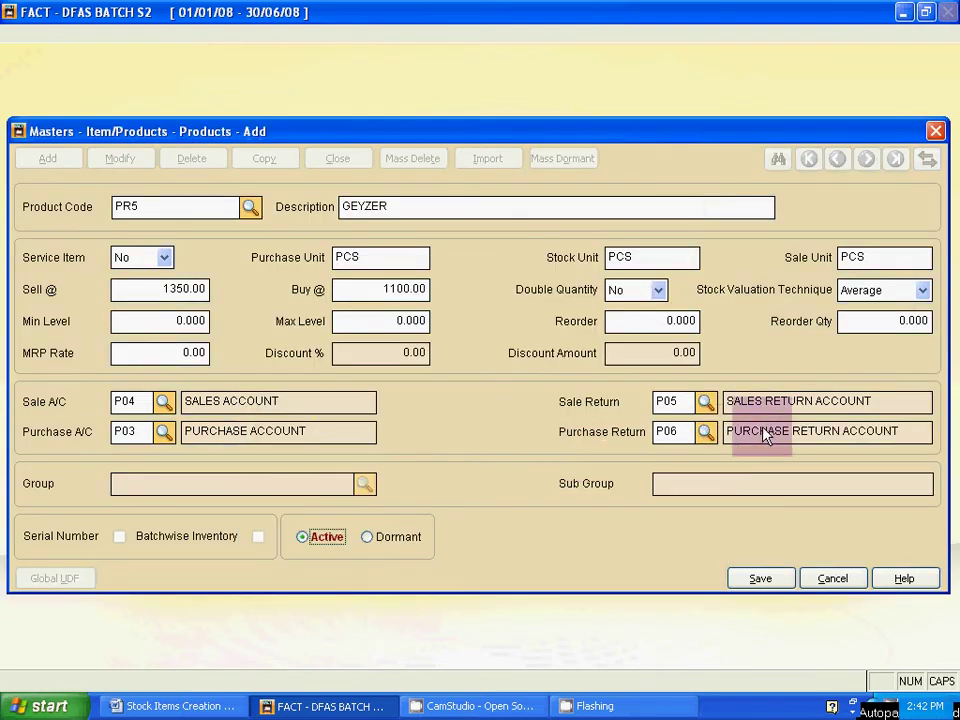
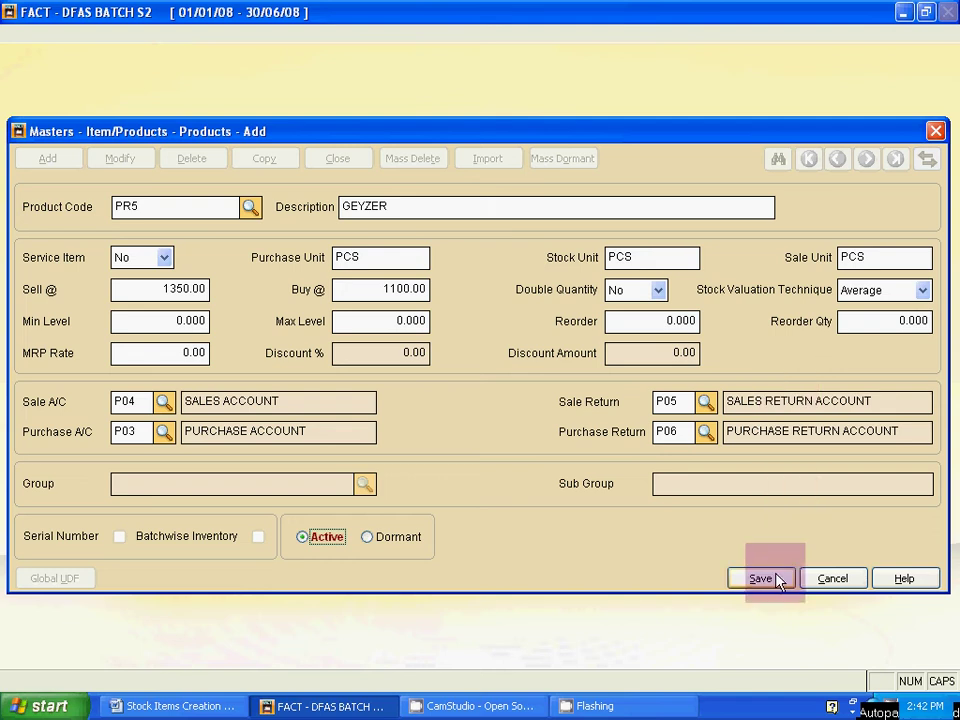
Save the GEYZER product, close the product master and consult the stock items table in Word
left_click(777, 579)
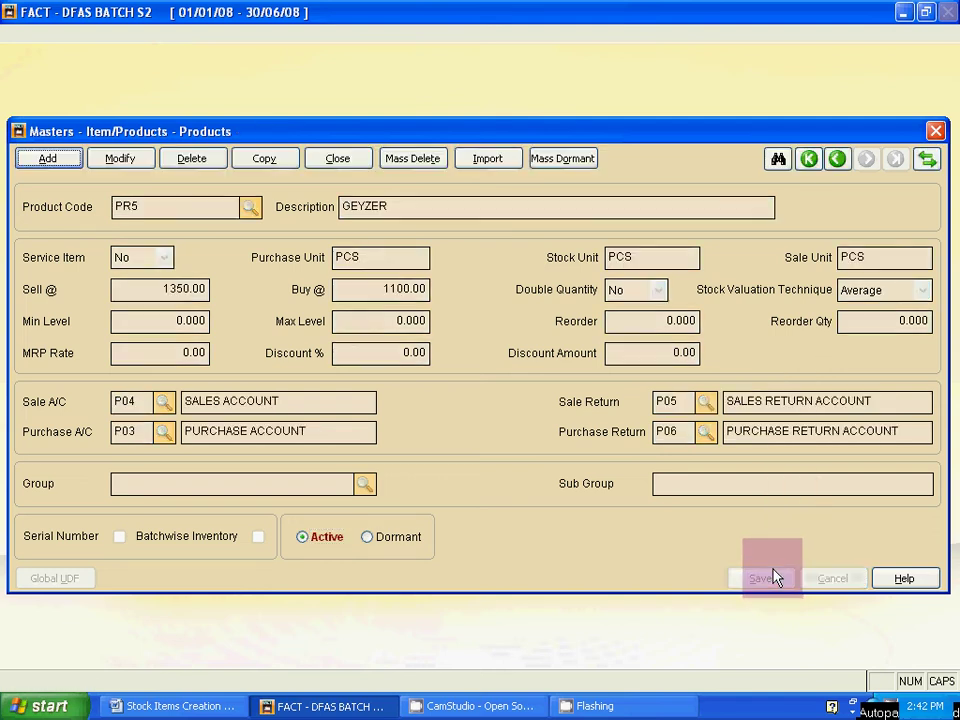
key("Escape")
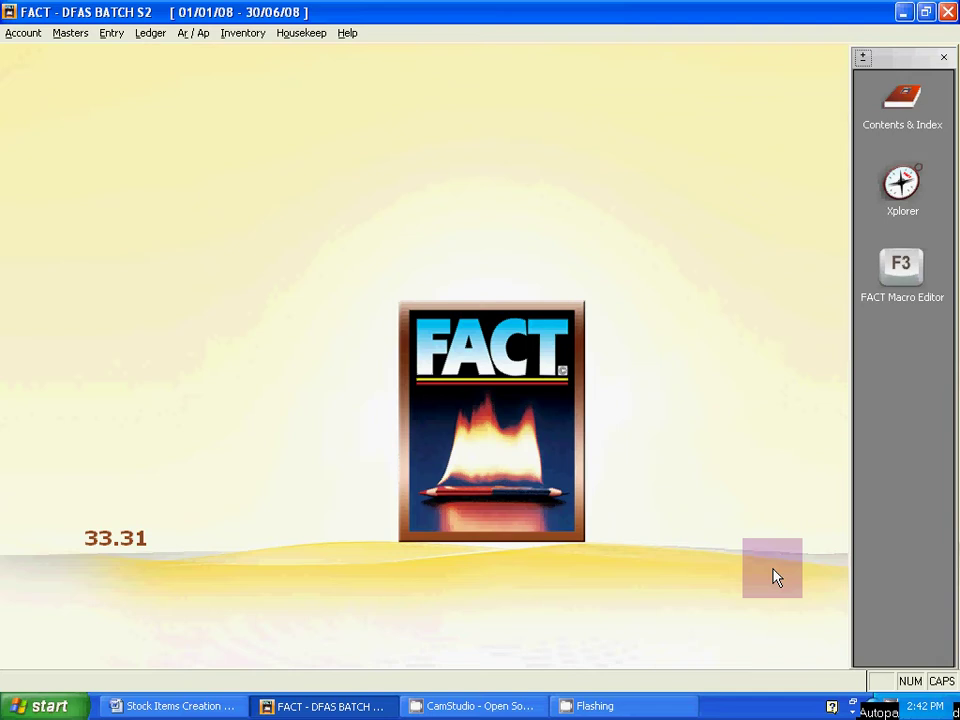
key("alt+Tab")
left_click(490, 392)
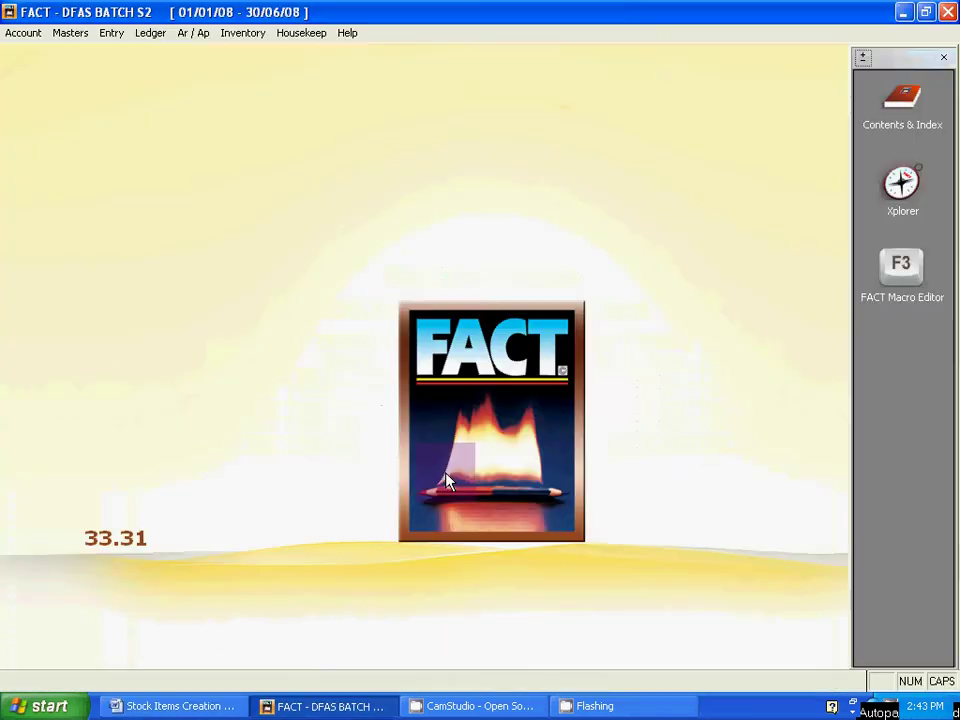
key("alt+Tab")
Open the opening balances master for products in FACT
left_click(88, 35)
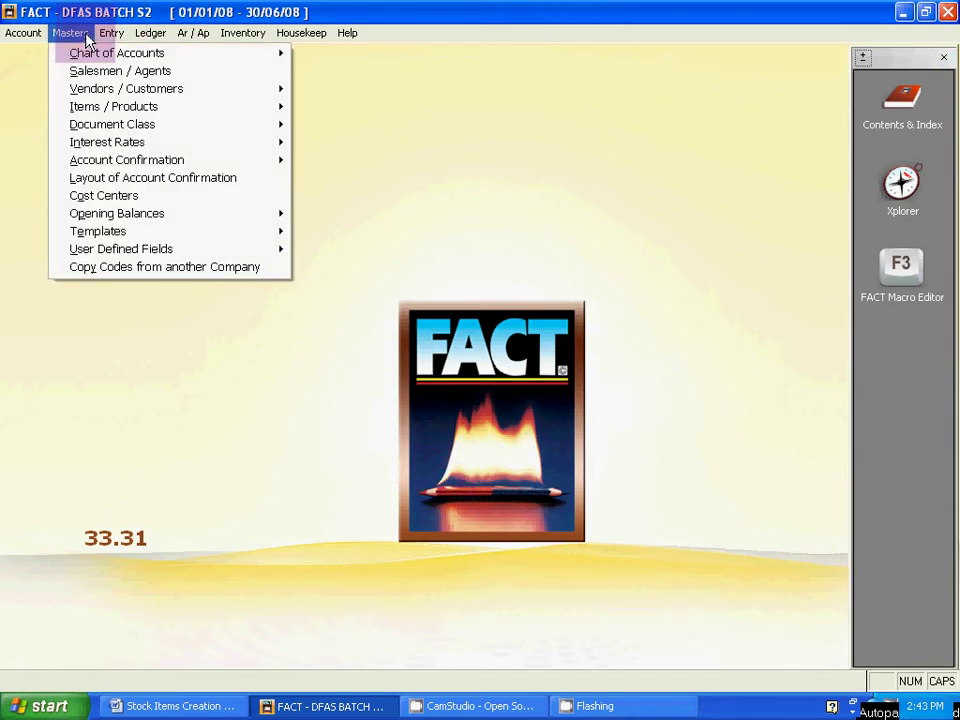
mouse_move(156, 216)
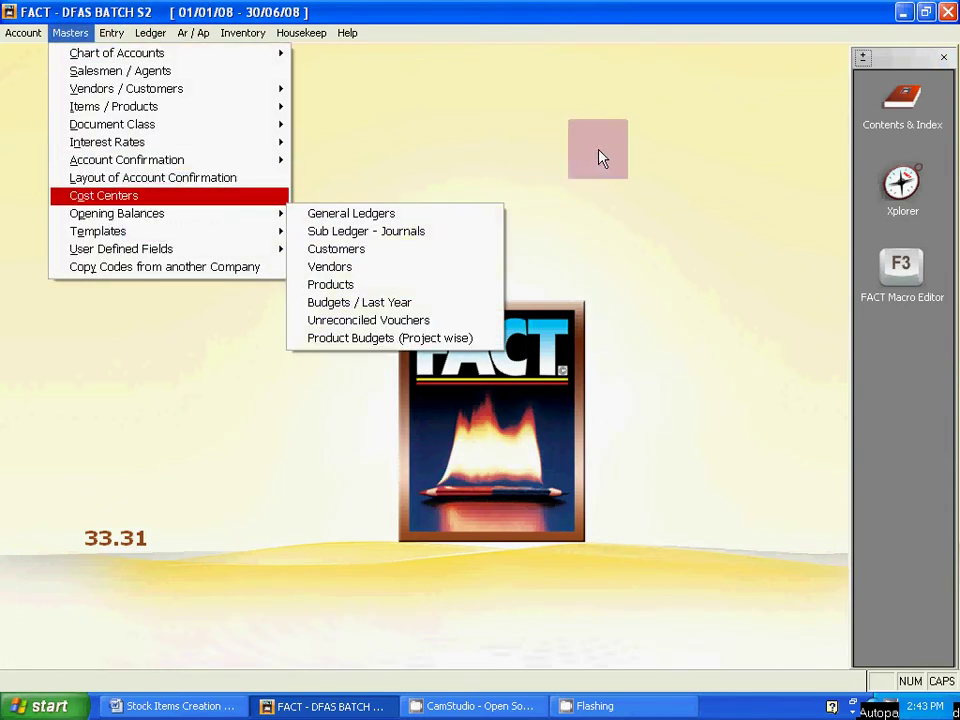
left_click(70, 36)
left_click(70, 36)
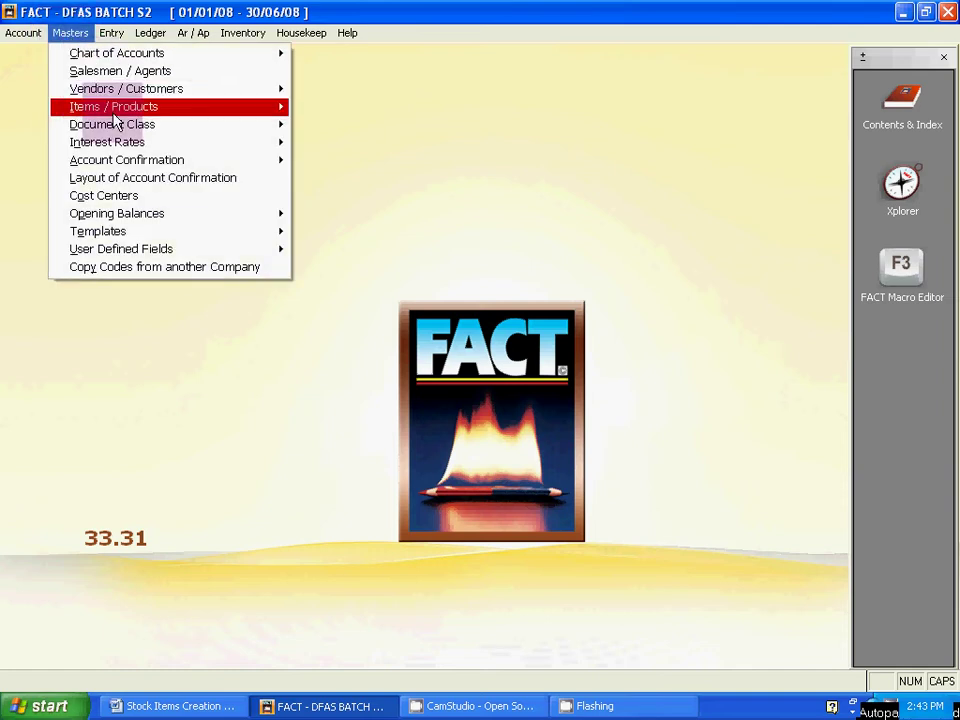
mouse_move(200, 218)
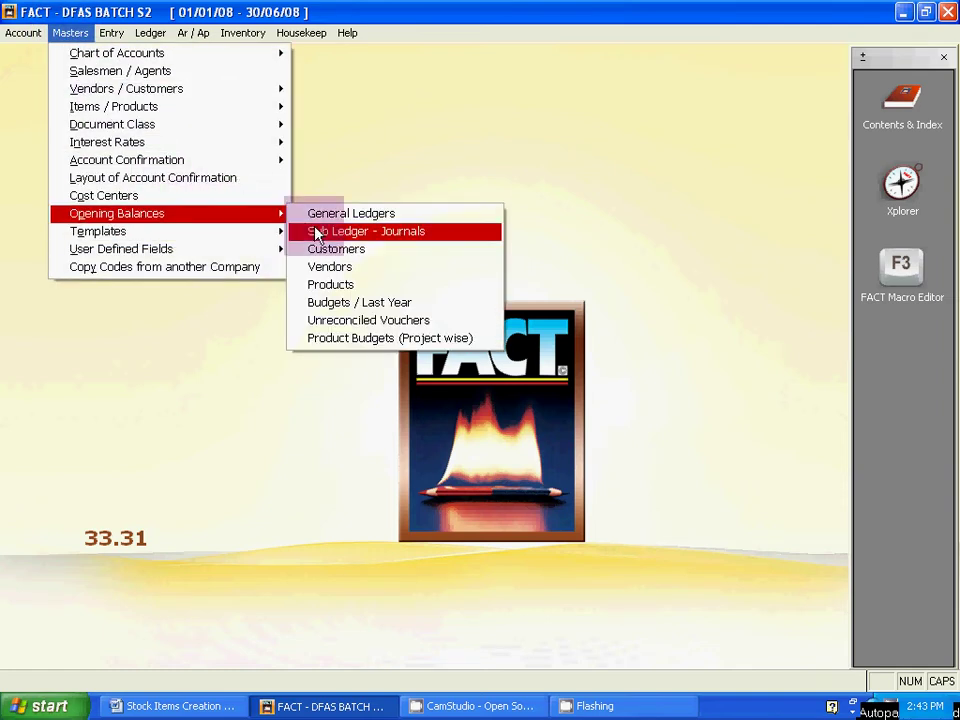
left_click(378, 288)
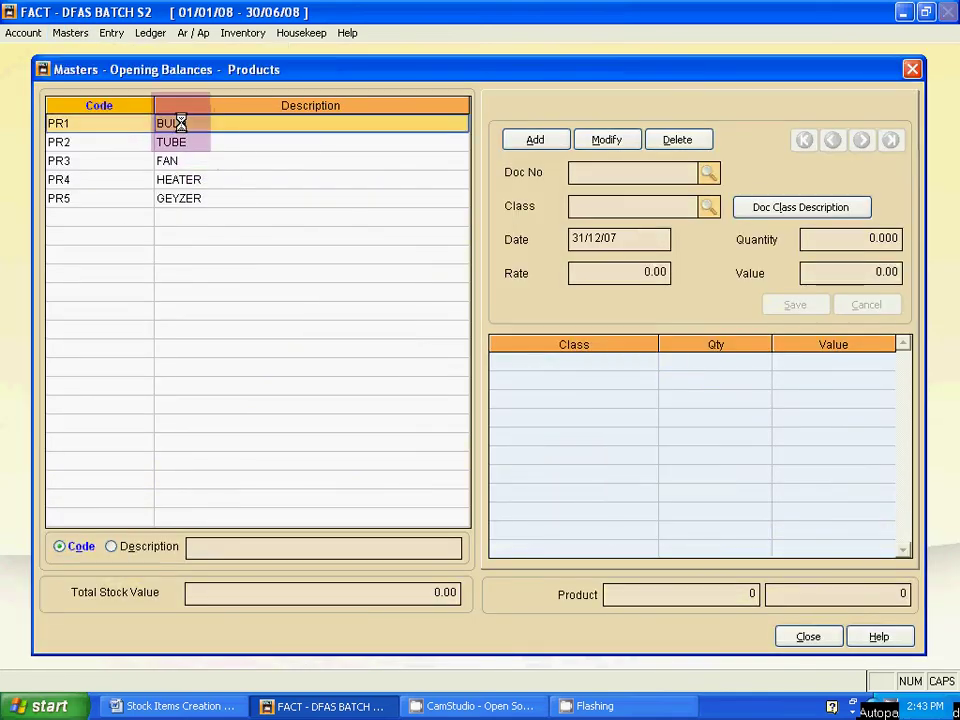
Start an opening balance for BULB with document number 1, leaving the class blank and accepting the date 31/12/07
left_click(535, 139)
key("alt+Tab")
key("alt+Tab")
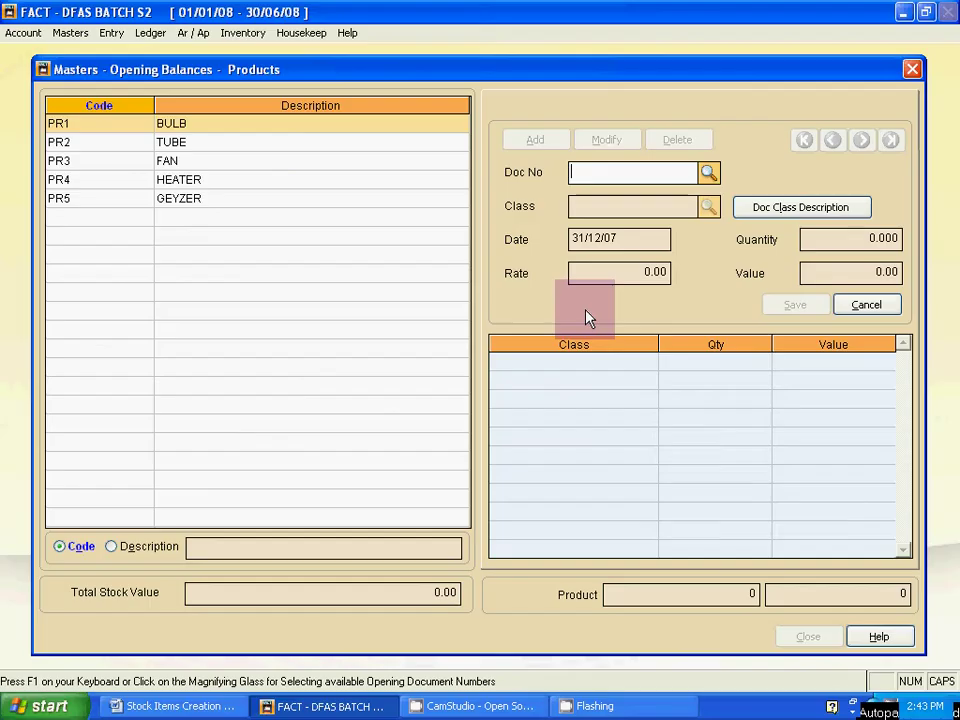
type("1")
key("Return")
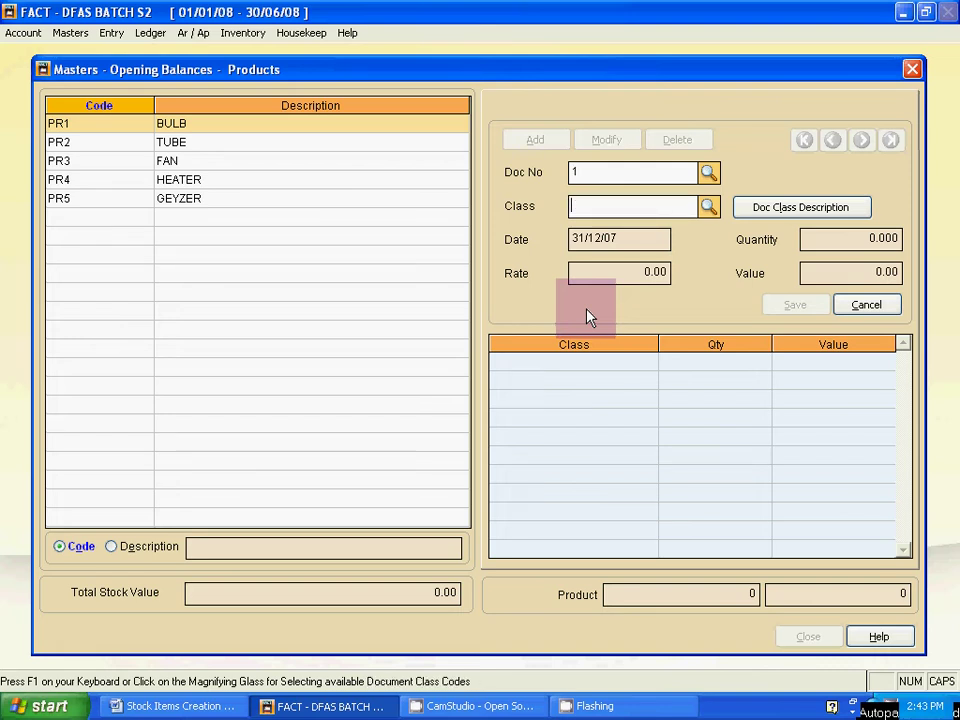
key("Return")
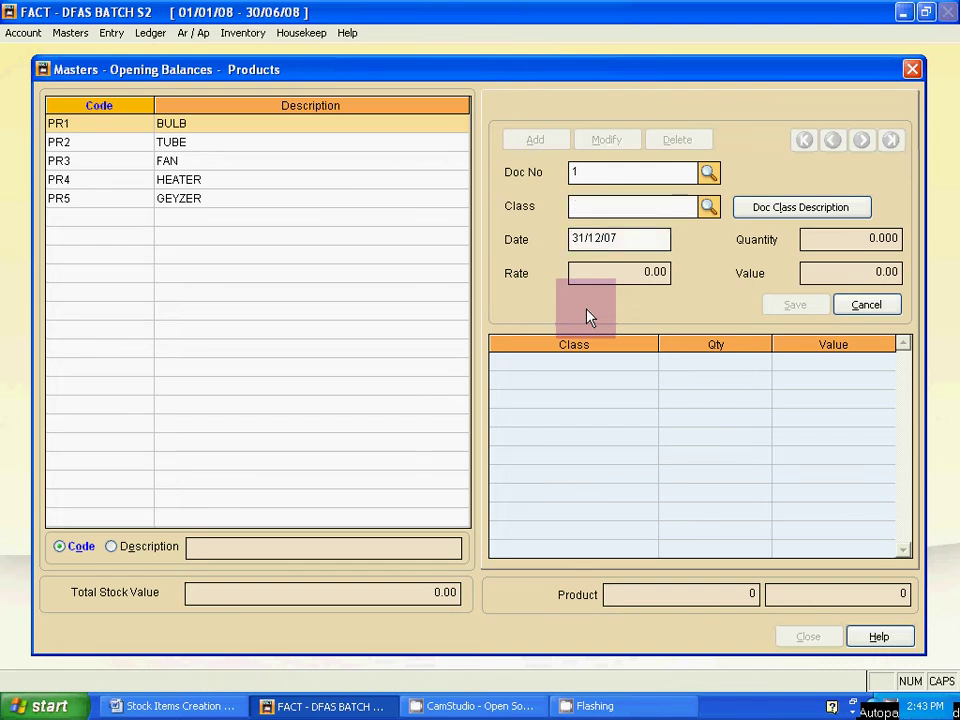
key("Return")
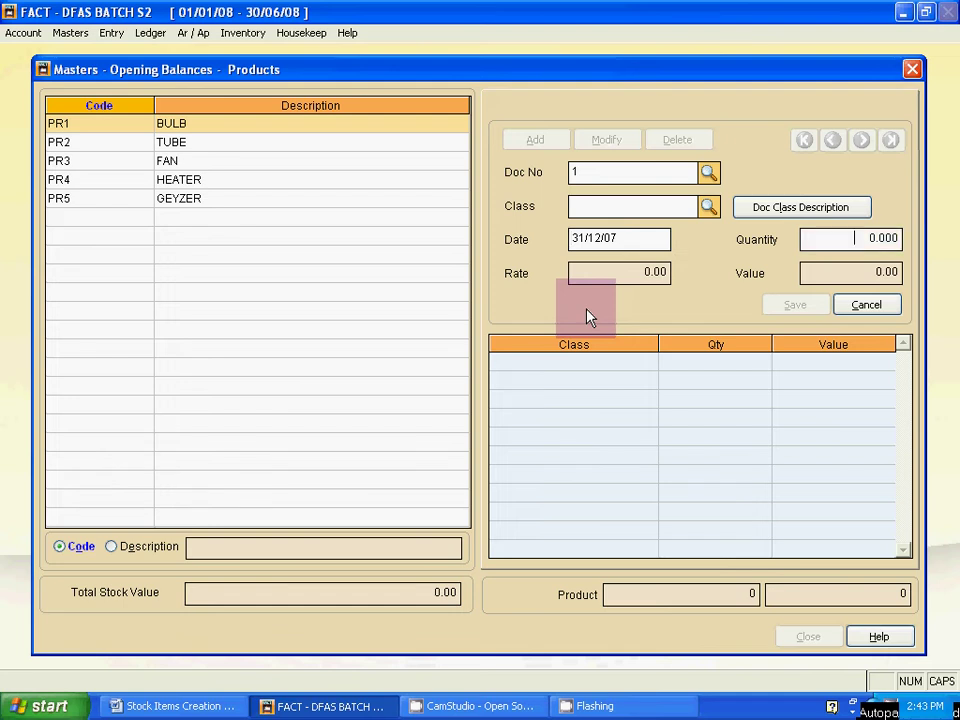
Look up BULB's quantity in the Word table and set its opening quantity to 1000 in FACT
key("alt+Tab")
key("alt+Tab")
type("10100")
key("BackSpace")
key("BackSpace")
key("BackSpace")
type("00")
key("alt+Tab")
left_click_drag(408, 377, 440, 378)
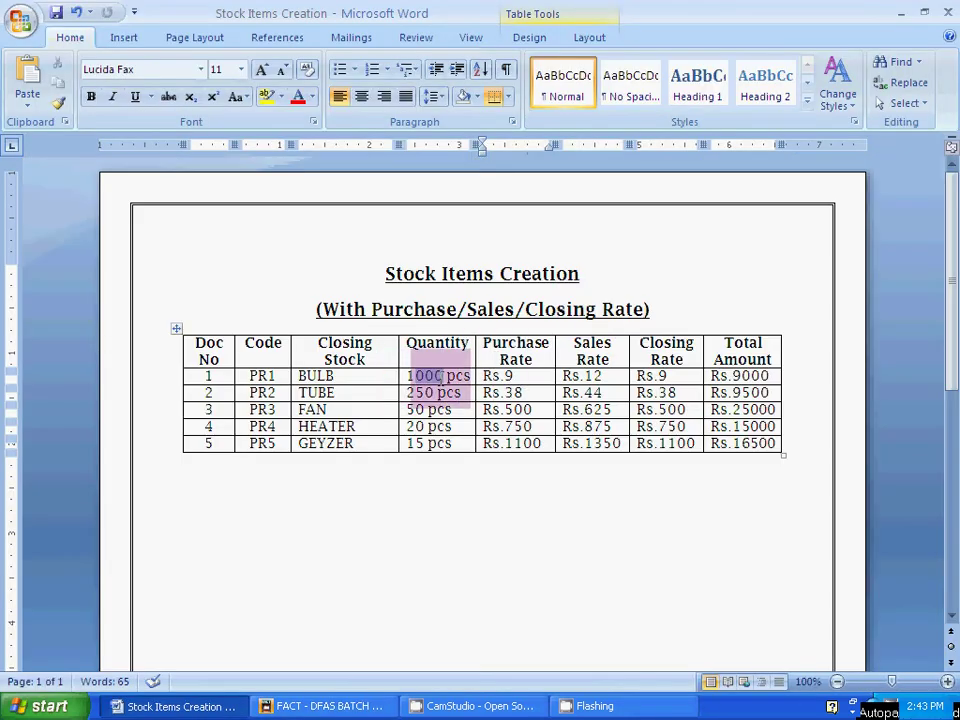
key("alt+Tab")
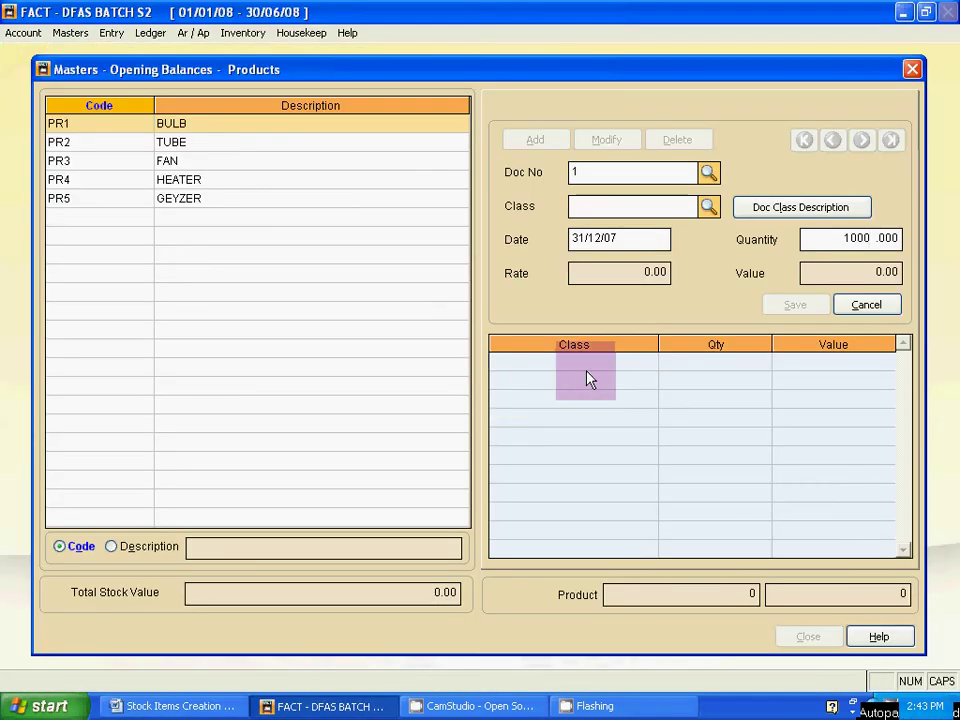
key("Tab")
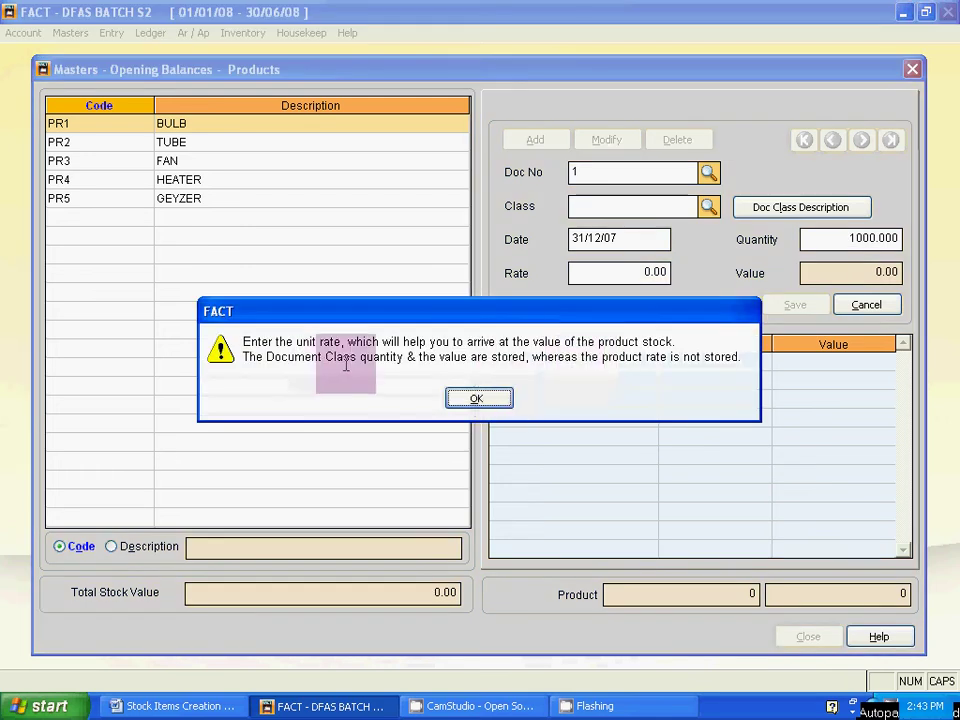
Dismiss the unit rate notice, look up BULB's closing rate in Word and set the opening rate to 9
left_click(477, 400)
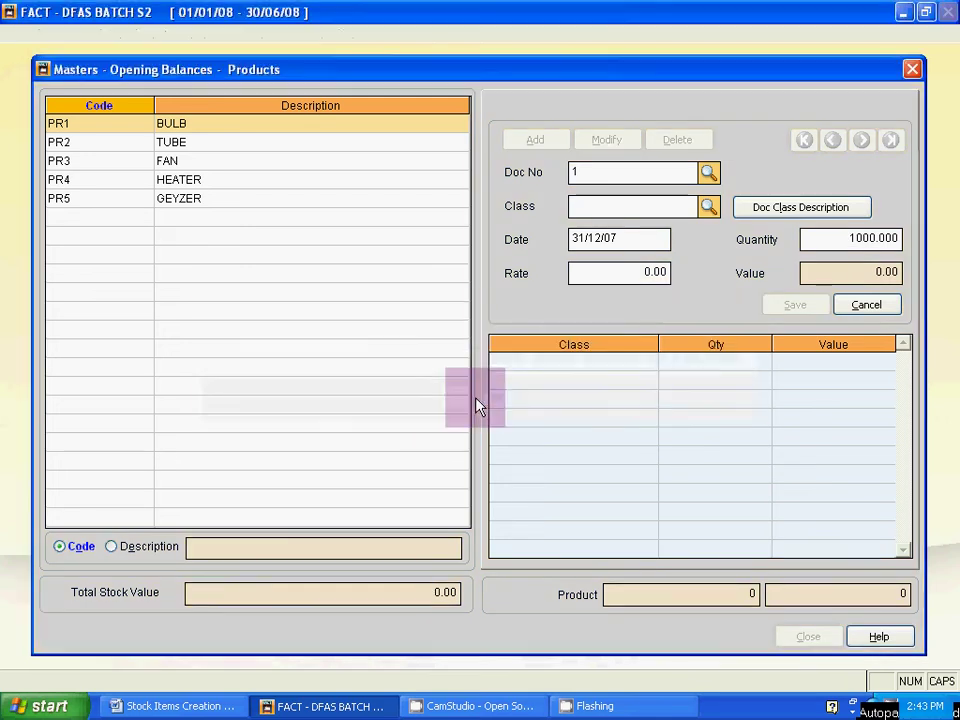
key("alt+Tab")
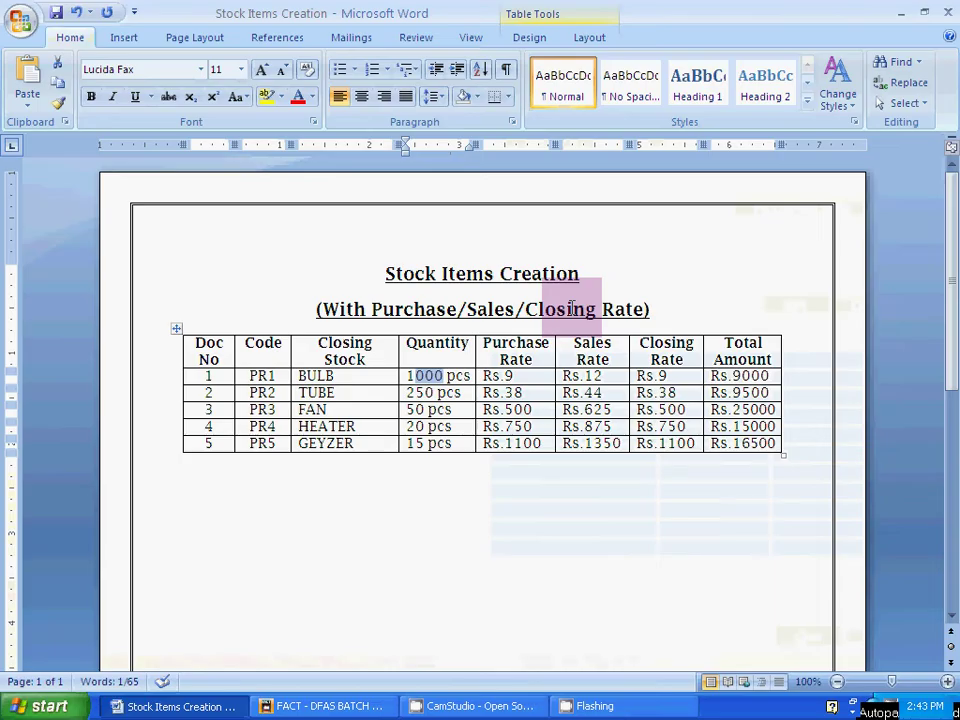
key("alt+Tab")
type("9")
key("Tab")
key("Tab")
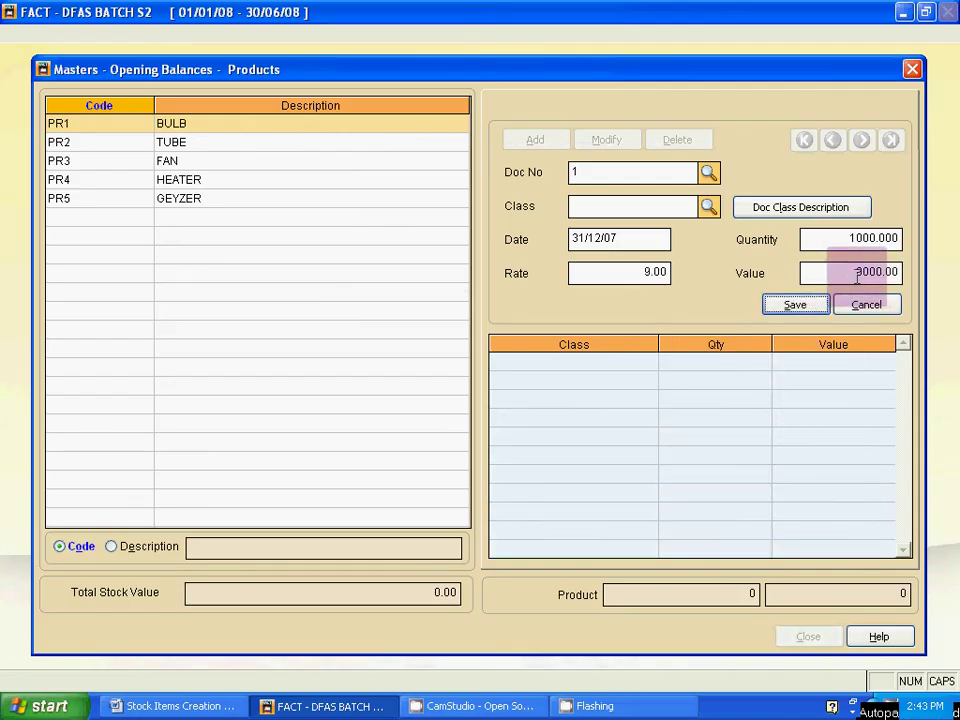
Check BULB's opening value against the Word table's total amount, then save the balance and recall document number 1
key("alt+Tab")
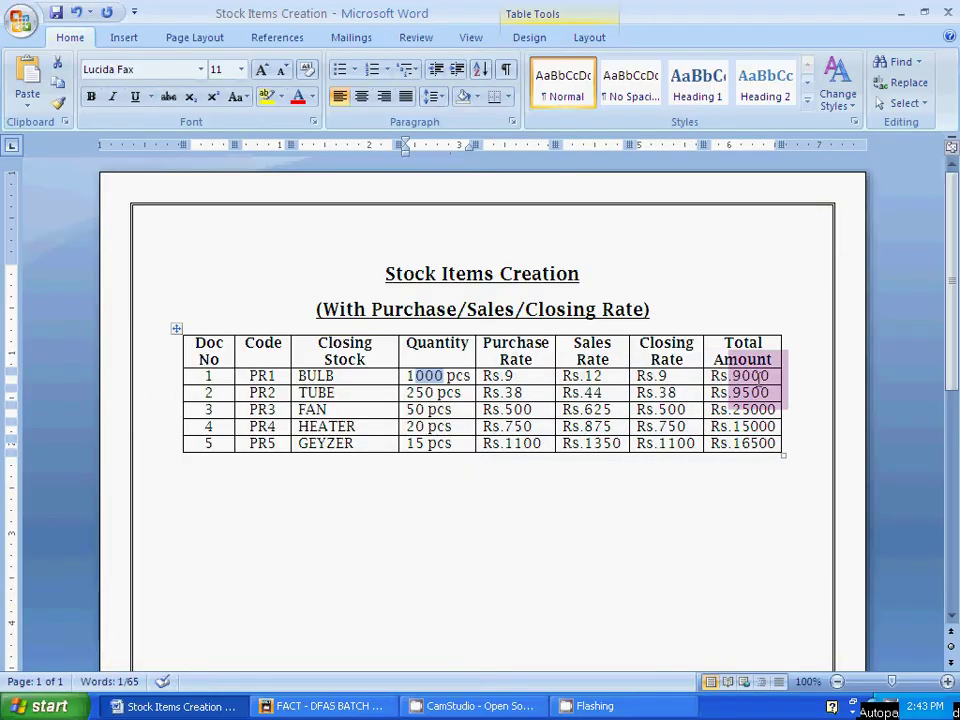
key("alt+Tab")
left_click(800, 305)
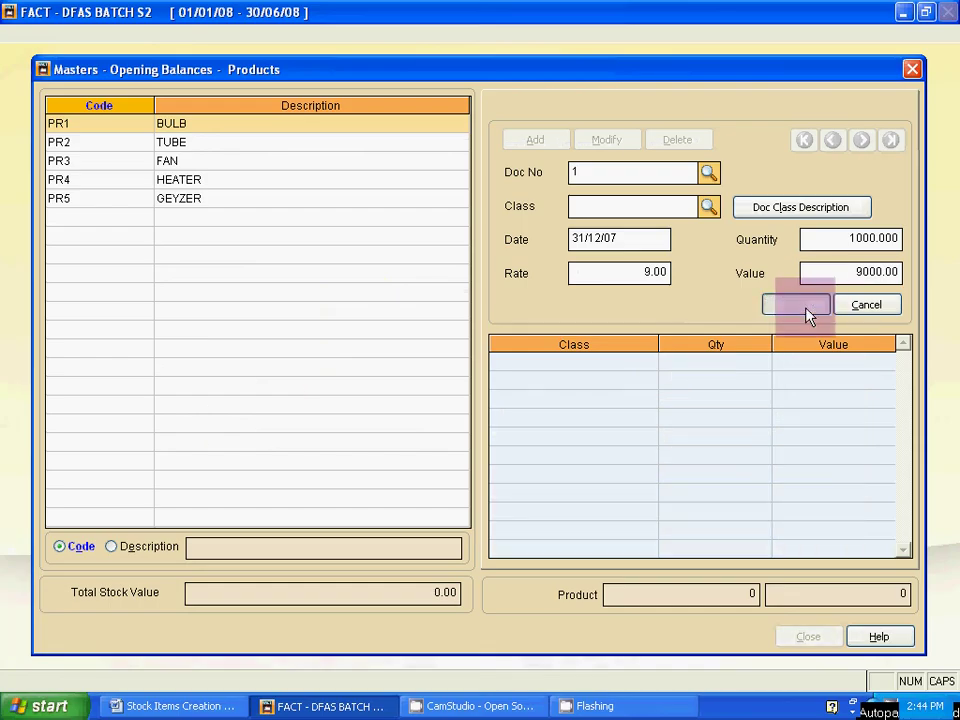
left_click(186, 142)
left_click(490, 405)
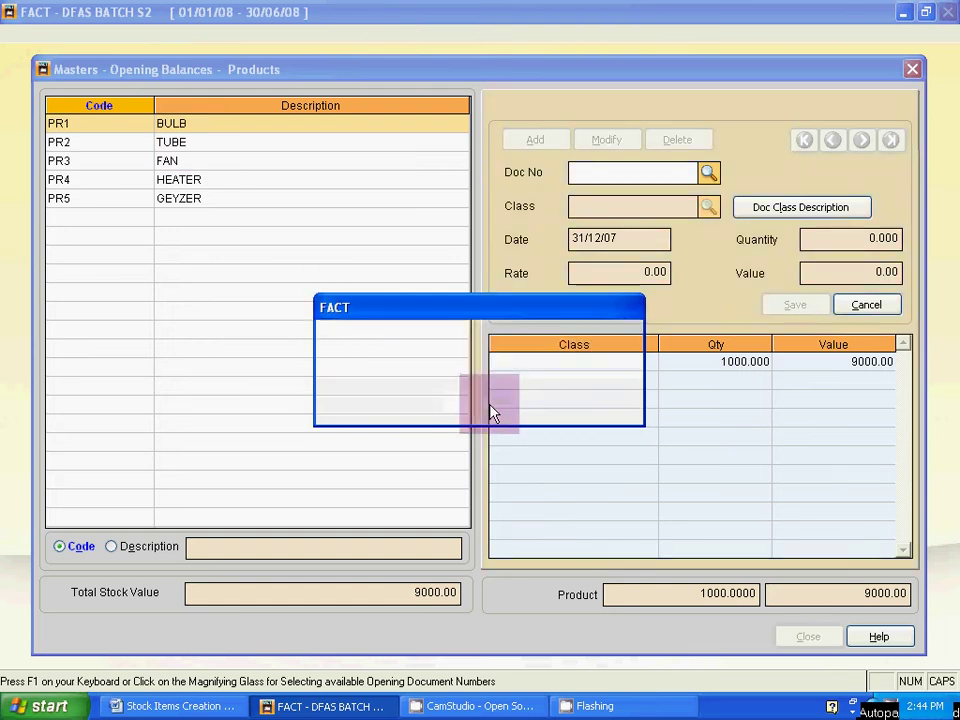
left_click(490, 408)
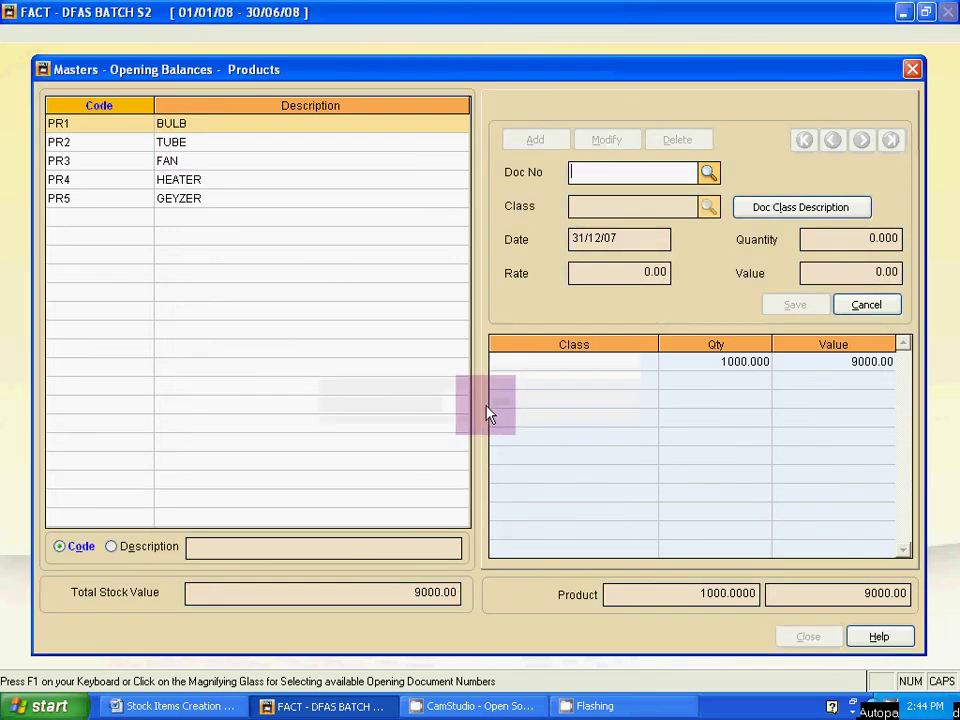
type("1")
key("Return")
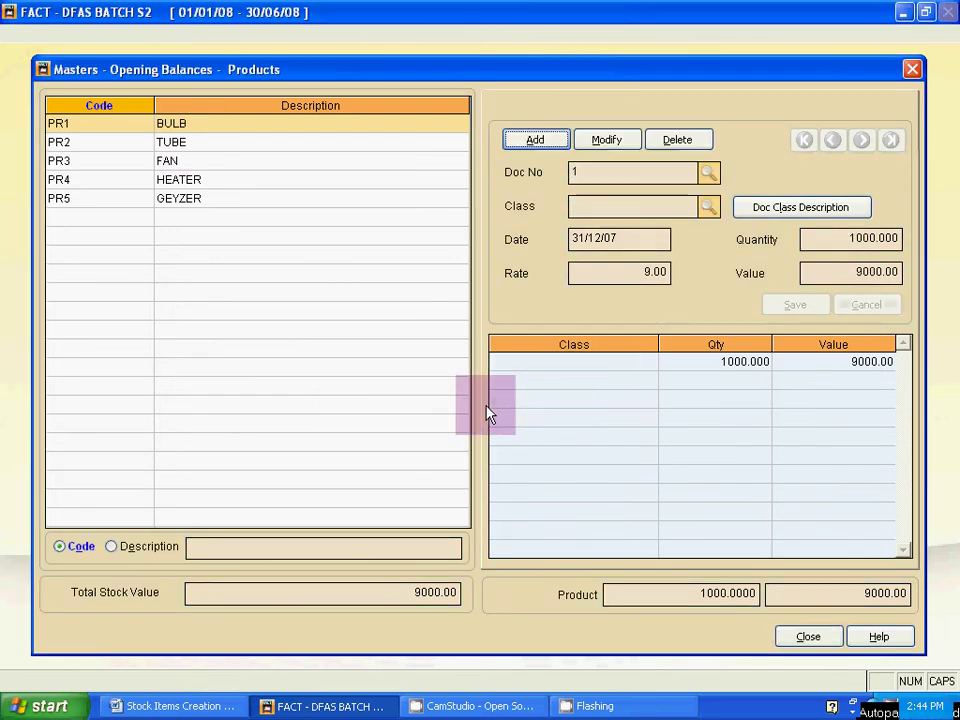
Start an opening balance for TUBE with document number 2, leaving the class blank and accepting the date 31/12/07
left_click(186, 142)
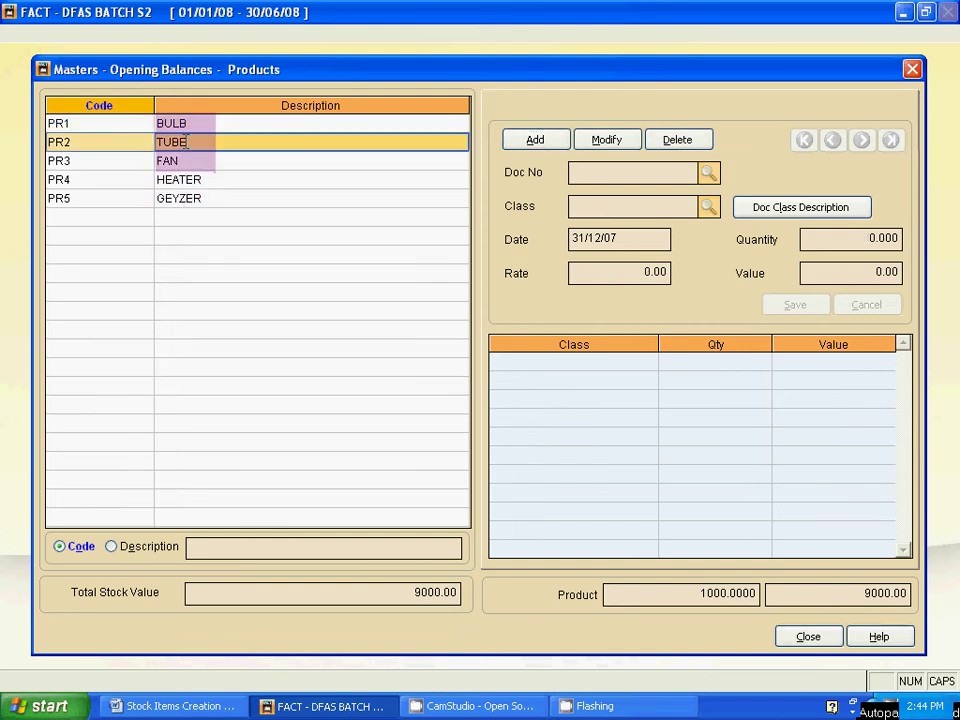
left_click(522, 139)
type("2")
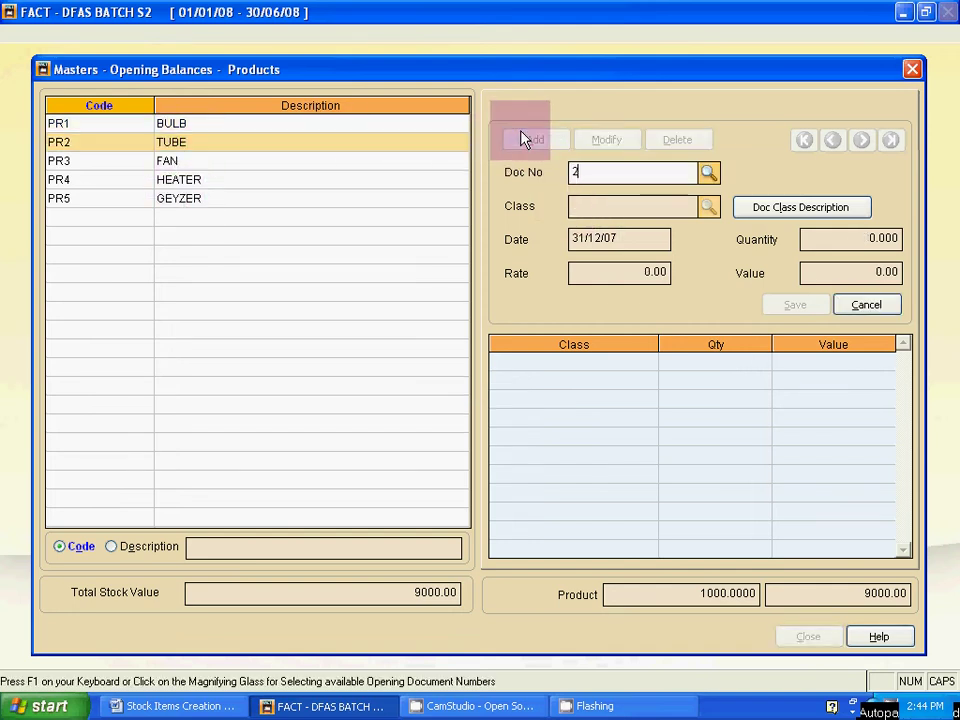
key("Return")
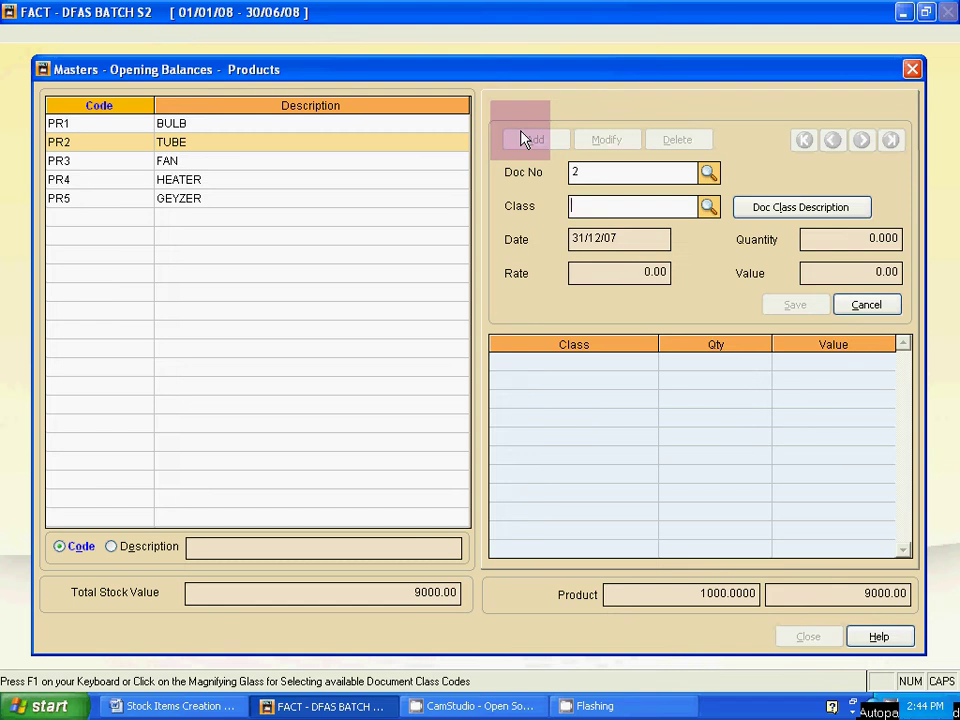
key("Return")
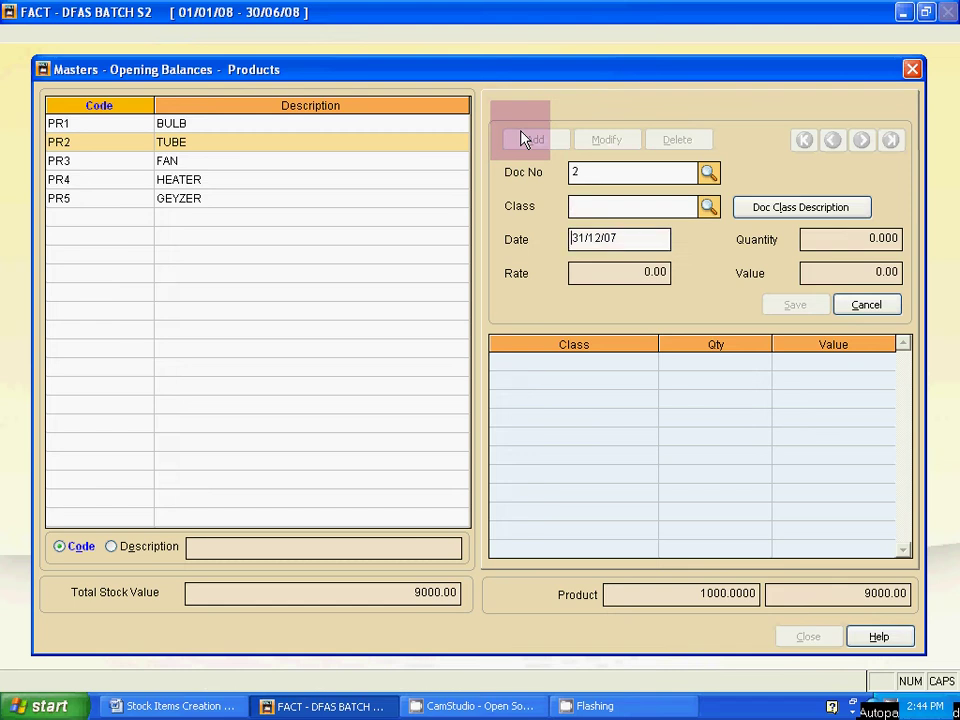
key("Return")
Look up TUBE's quantity in the Word table and set its opening quantity to 250 in FACT
key("alt+Tab")
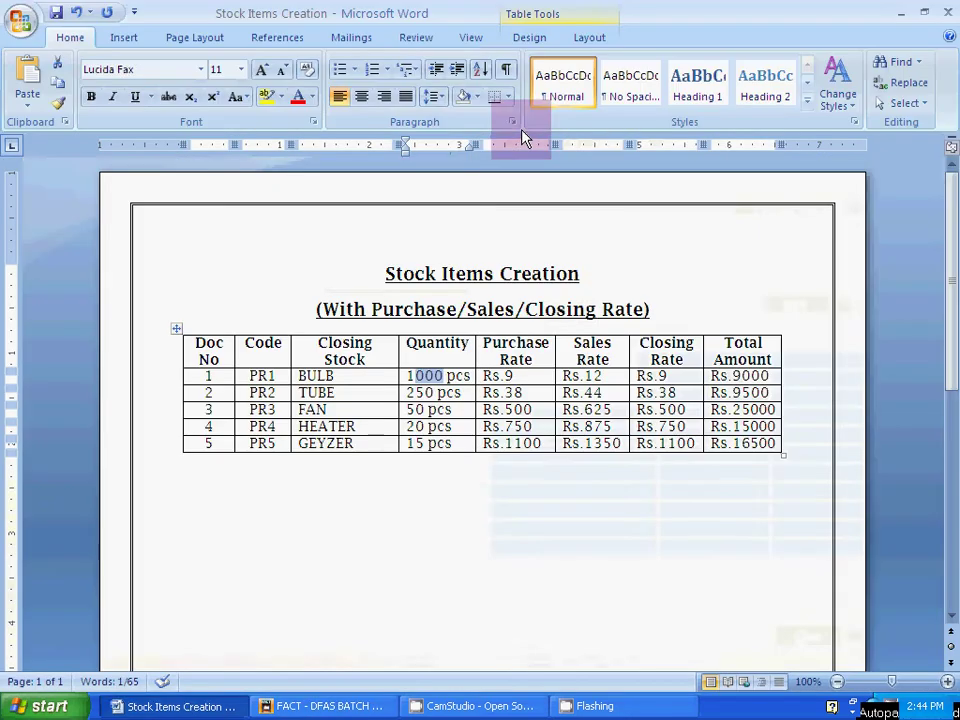
key("alt+Tab")
type("250")
key("Return")
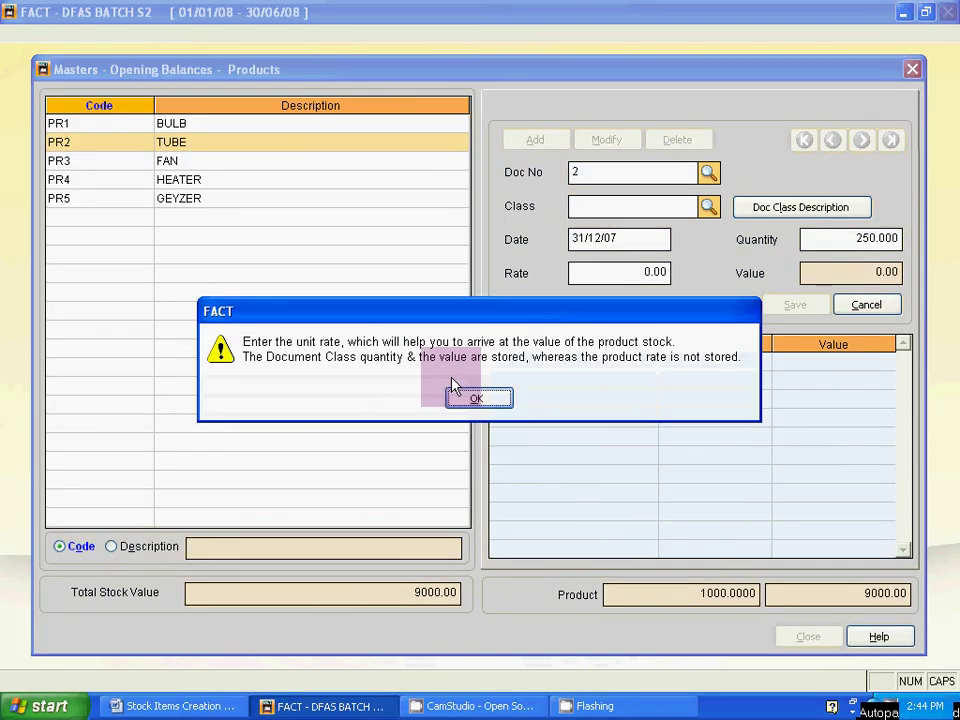
Set TUBE's opening rate to 38, the closing rate from the Word table, then save the balance and leave entry mode
left_click(497, 401)
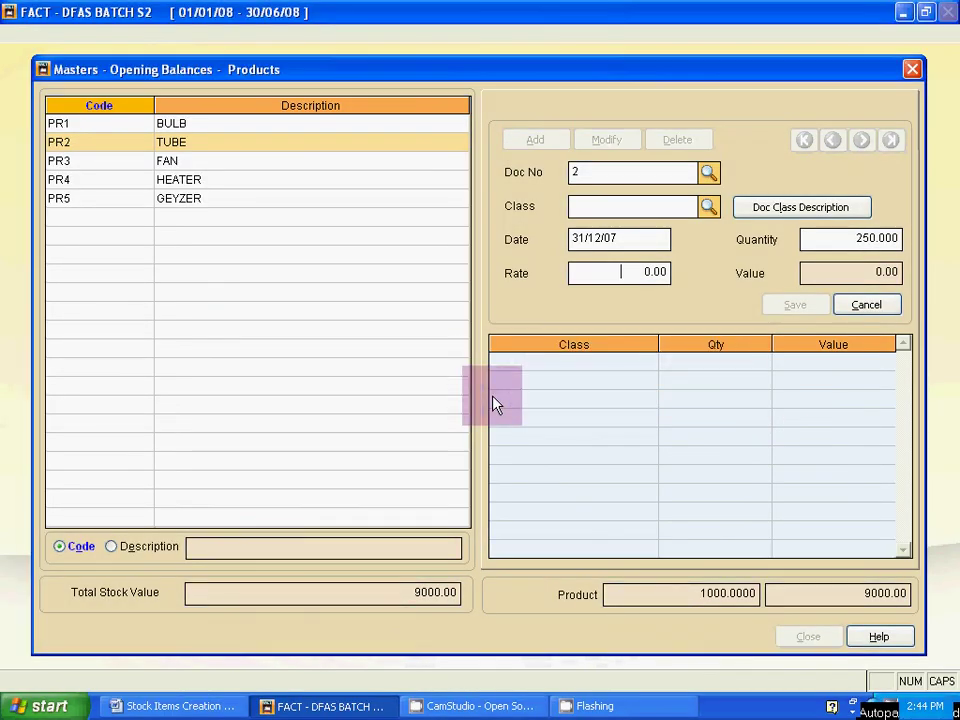
key("alt+Tab")
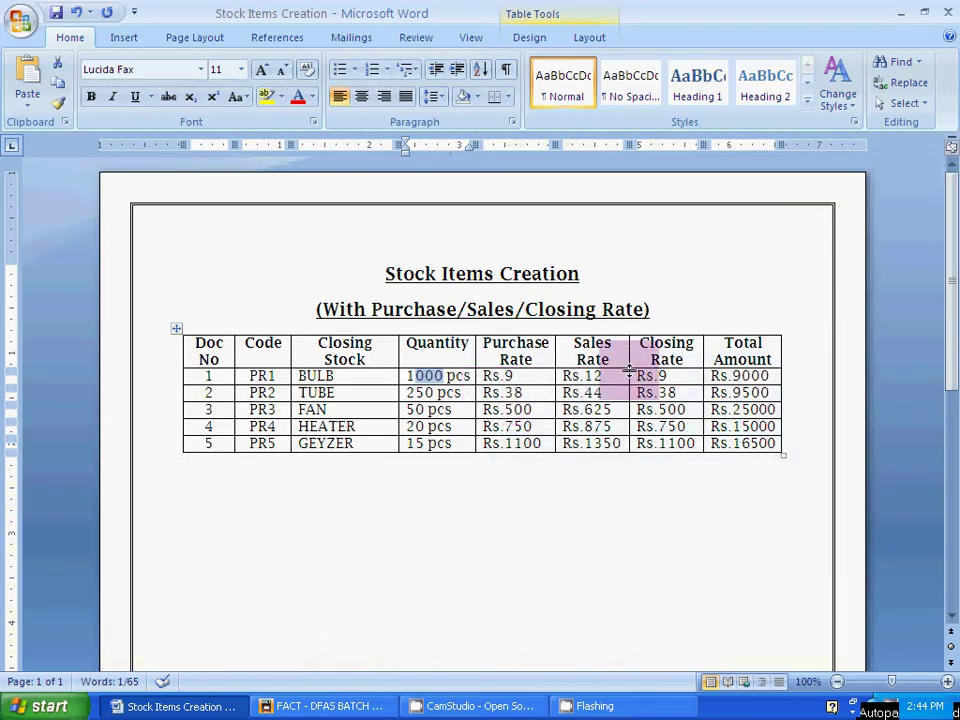
key("alt+Tab")
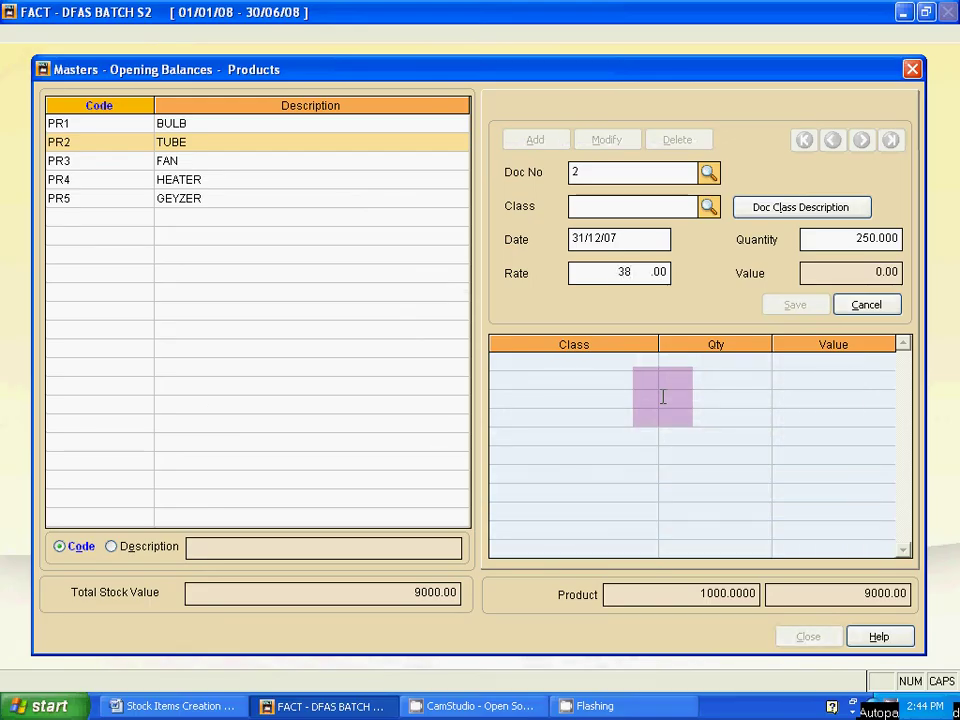
key("Tab")
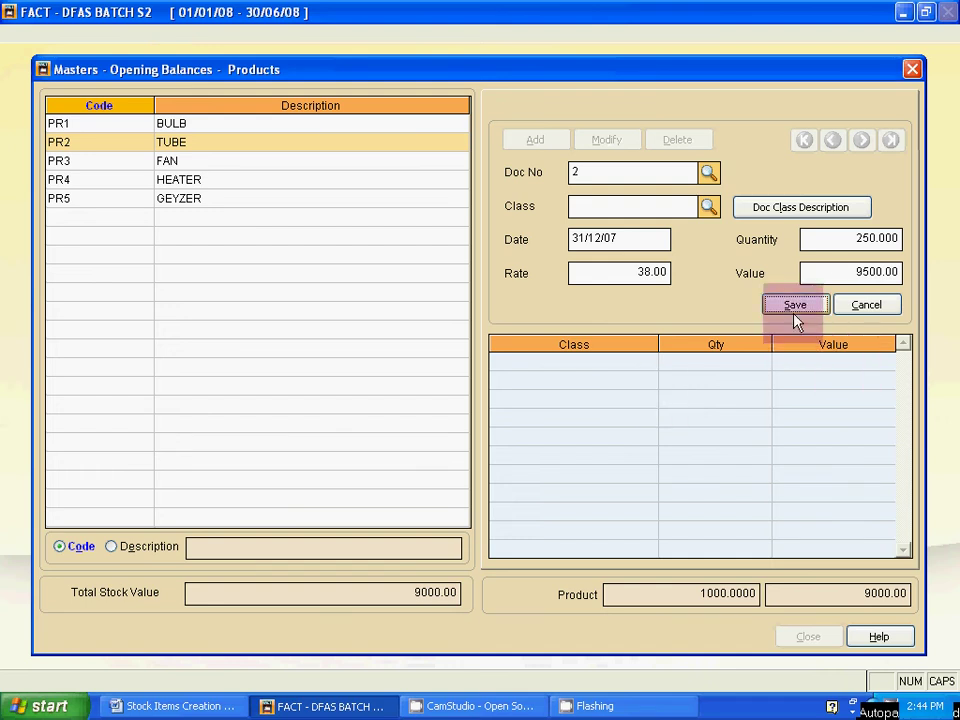
left_click(795, 304)
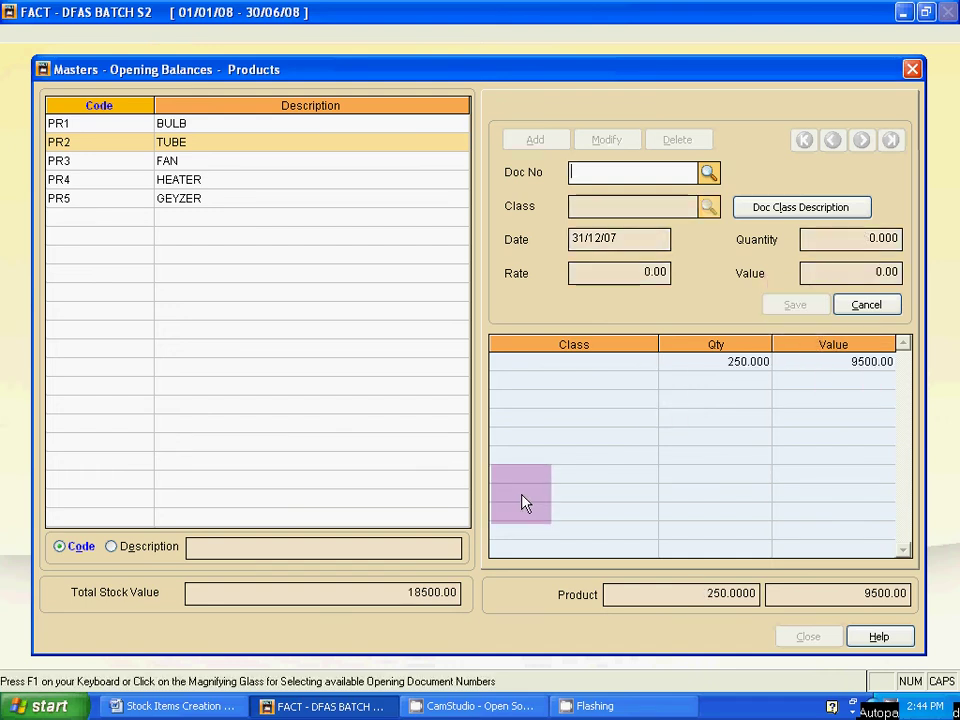
key("Escape")
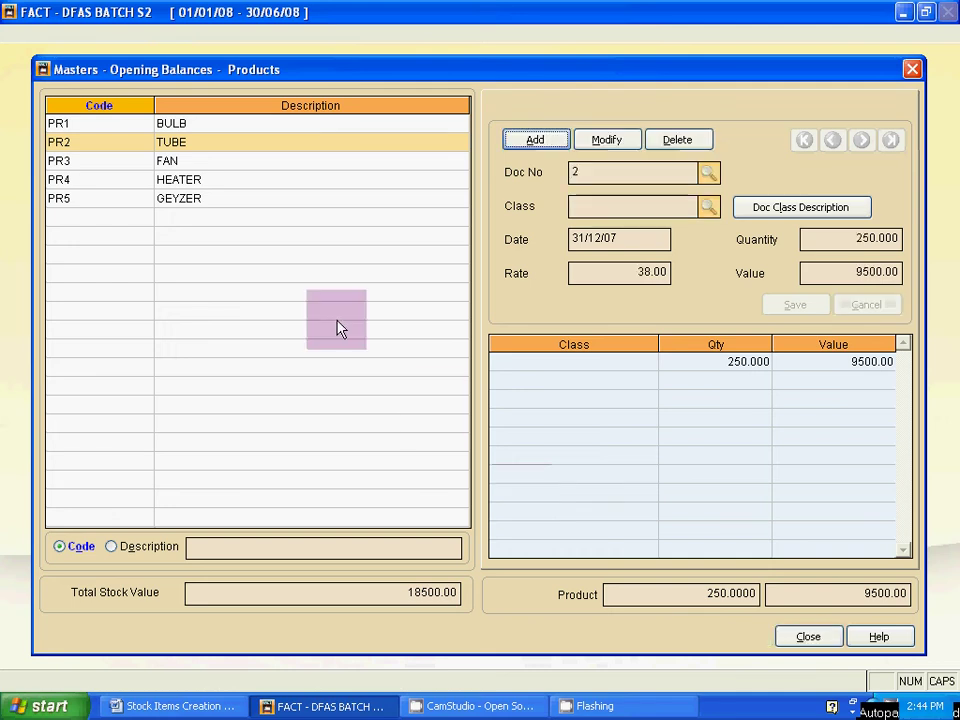
Start an opening balance for FAN with document number 3, leaving the class blank and accepting the date 31/12/07
left_click(207, 165)
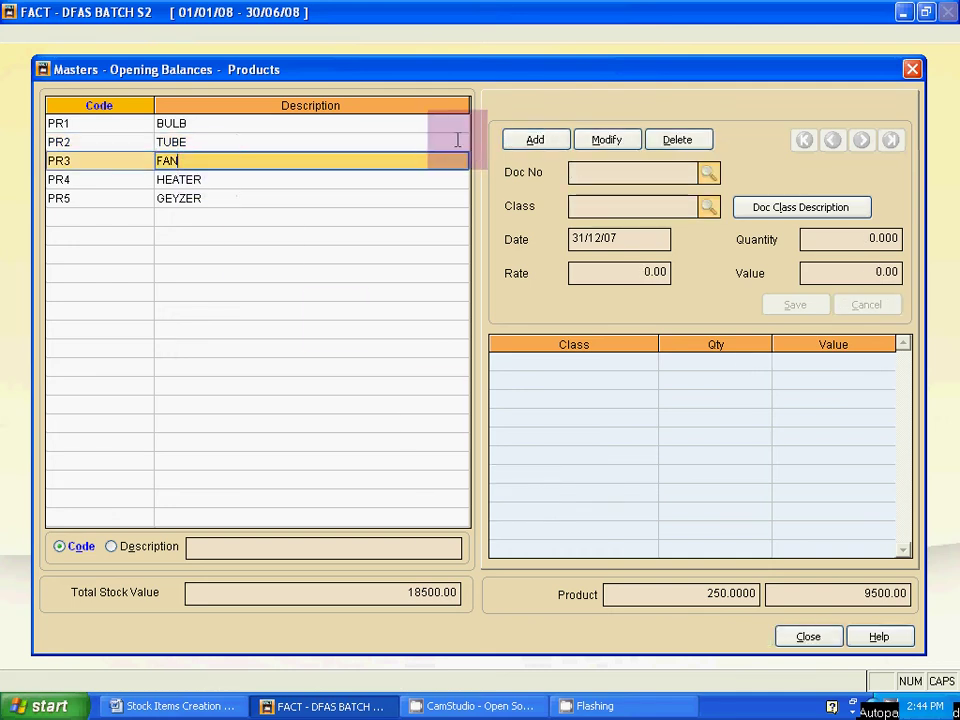
left_click(536, 142)
type("3")
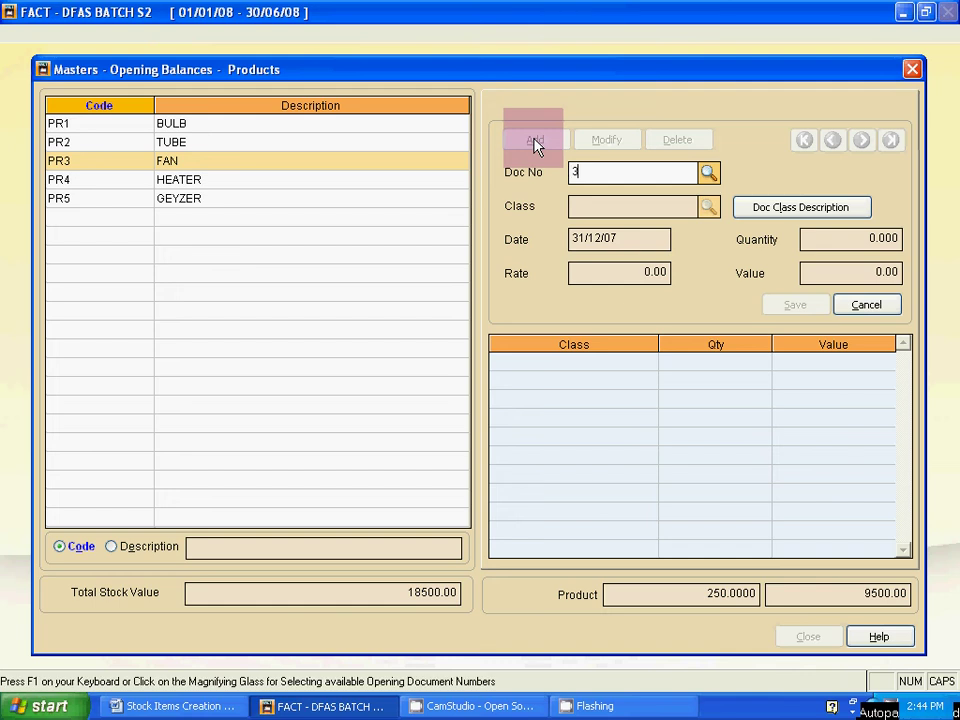
key("Return")
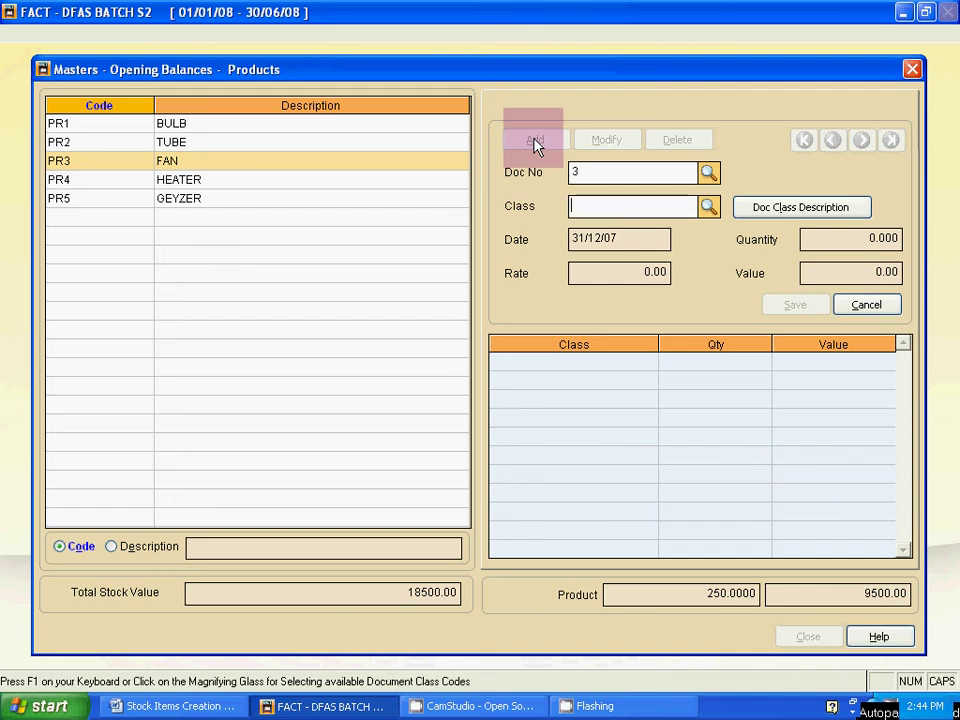
key("Return")
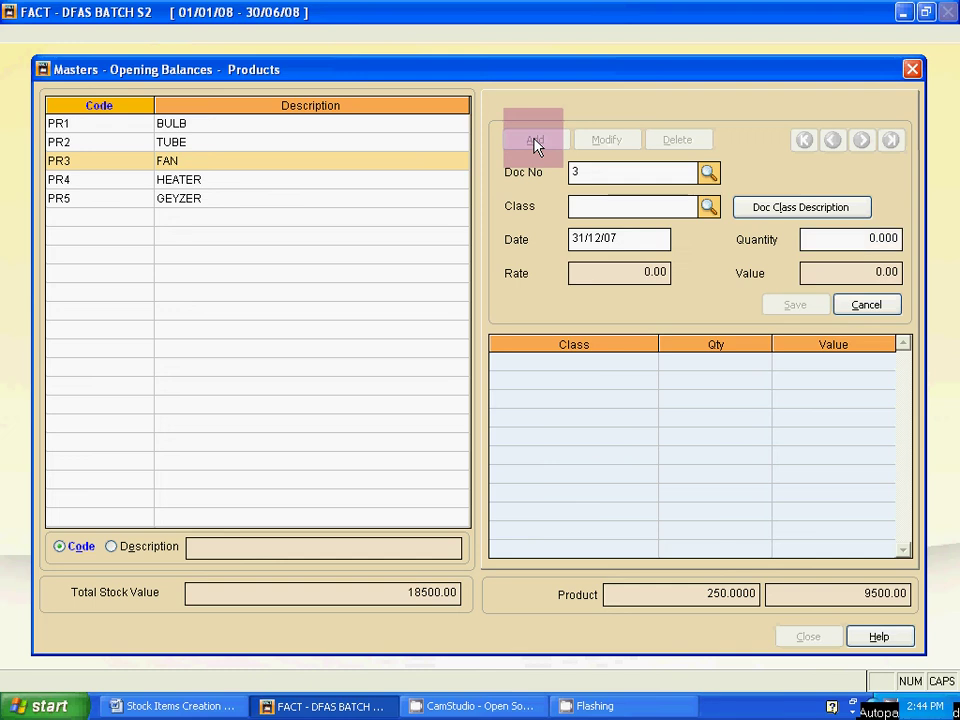
Look up FAN's quantity in the Word table and set its opening quantity to 50 in FACT
key("alt+Tab")
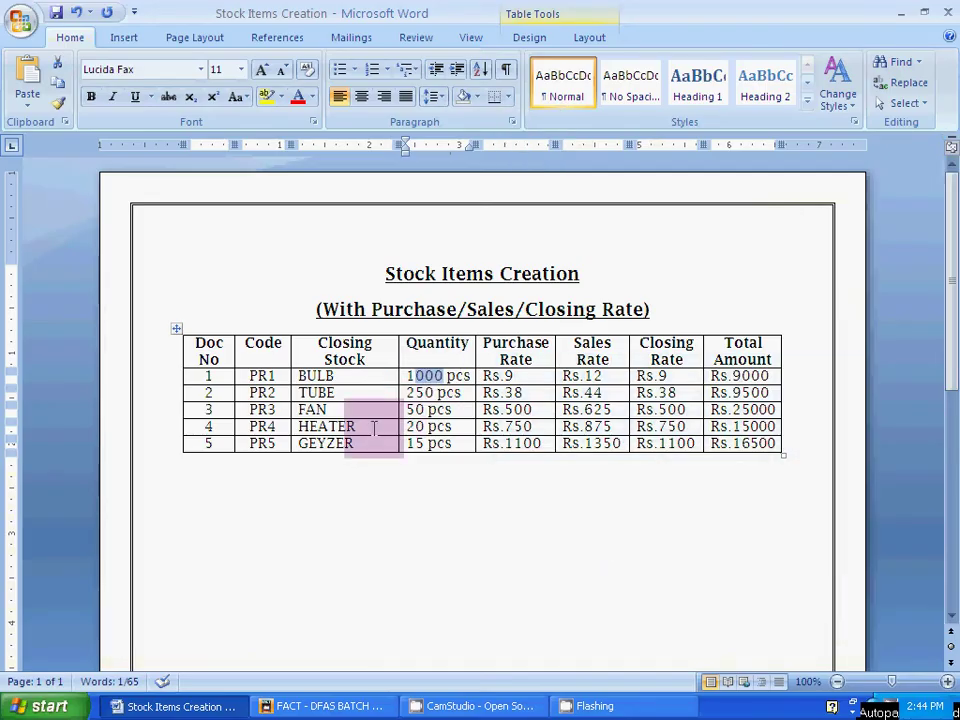
key("alt+Tab")
key("alt+Tab")
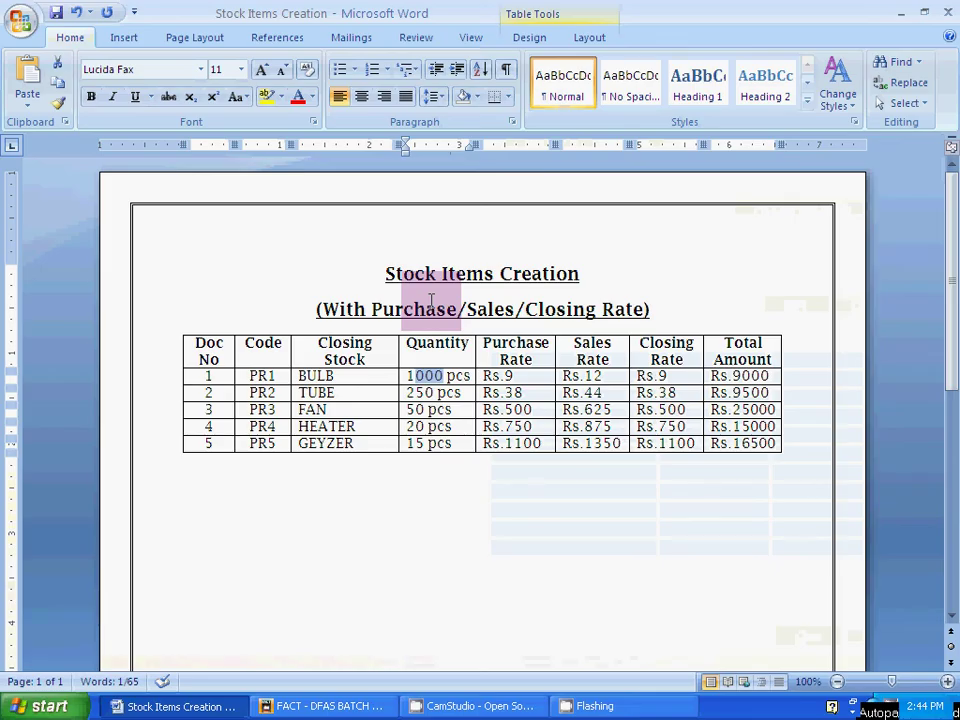
key("alt+Tab")
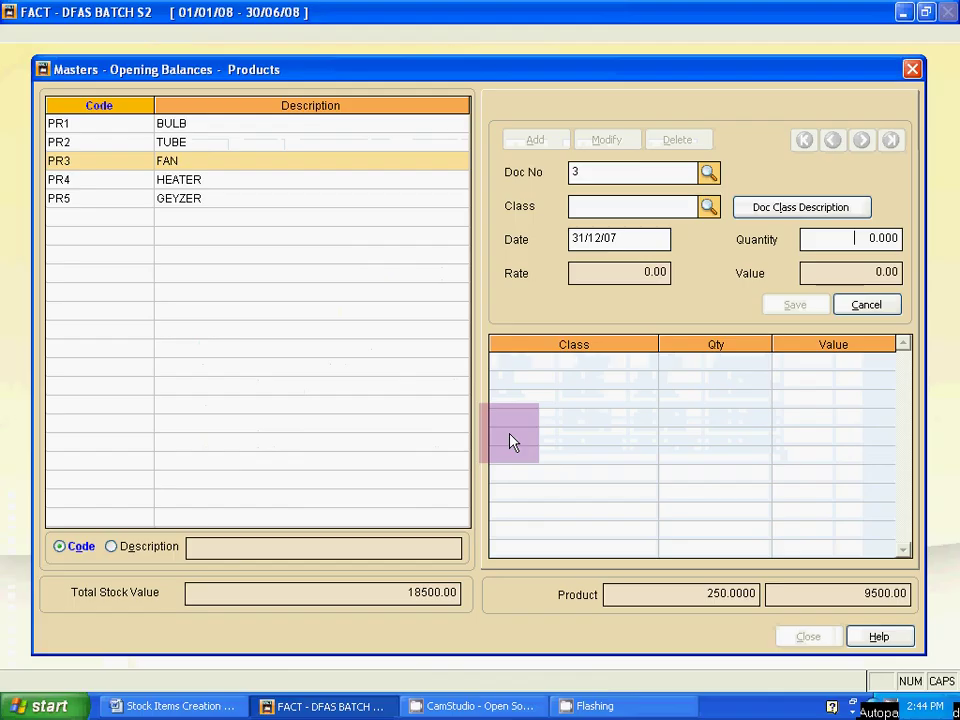
type("50")
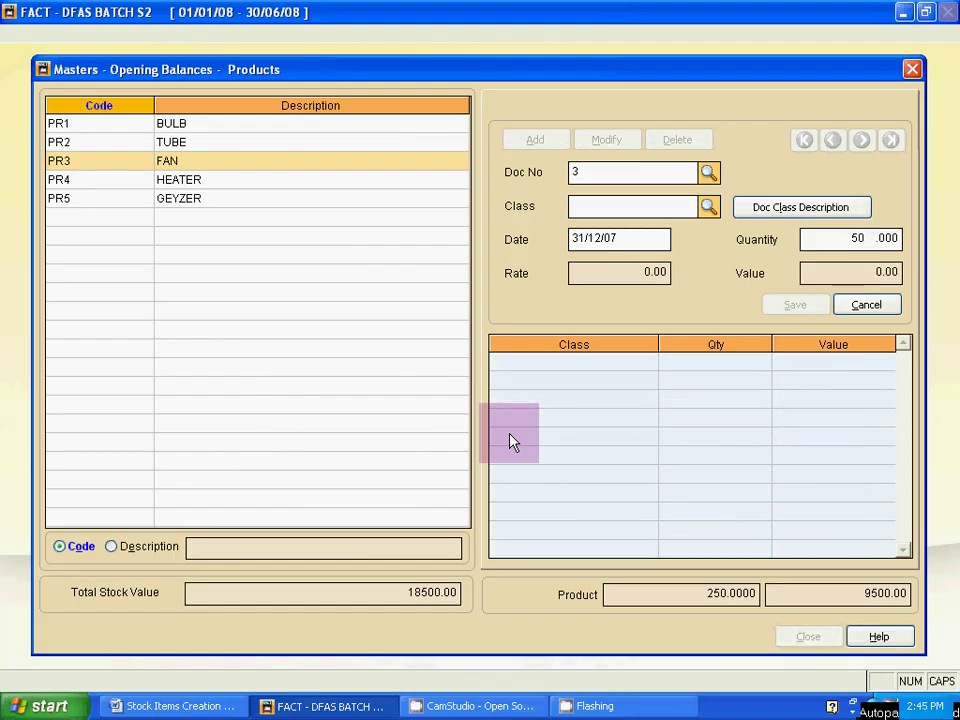
key("Return")
Set FAN's opening rate to 500, the closing rate from the Word table, then save the balance and leave entry mode
left_click(508, 399)
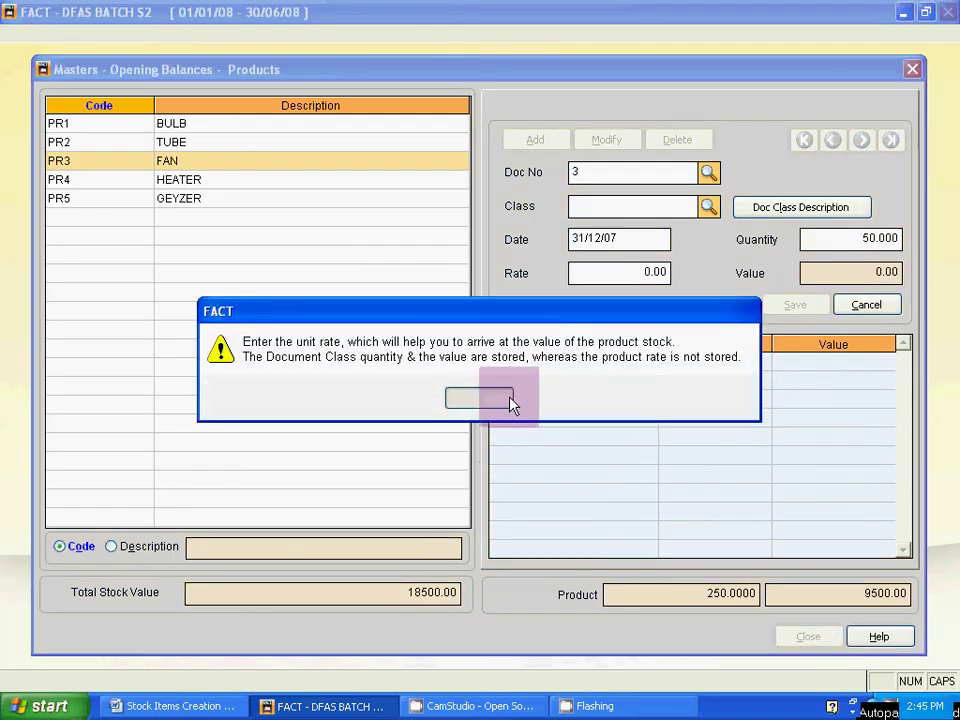
key("alt+Tab")
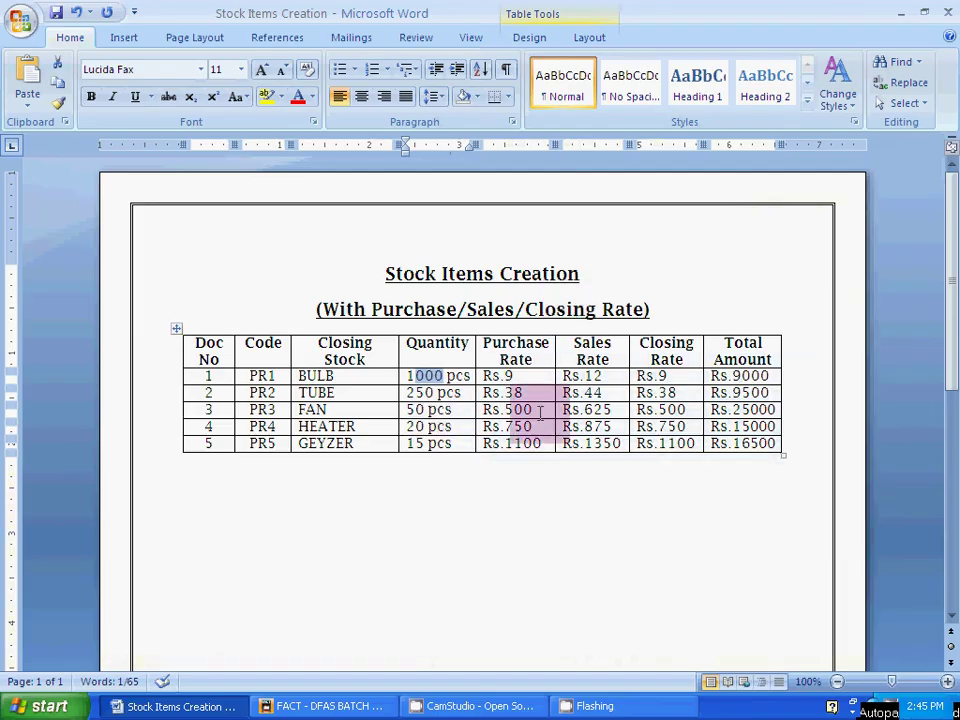
key("alt+Tab")
type("5000")
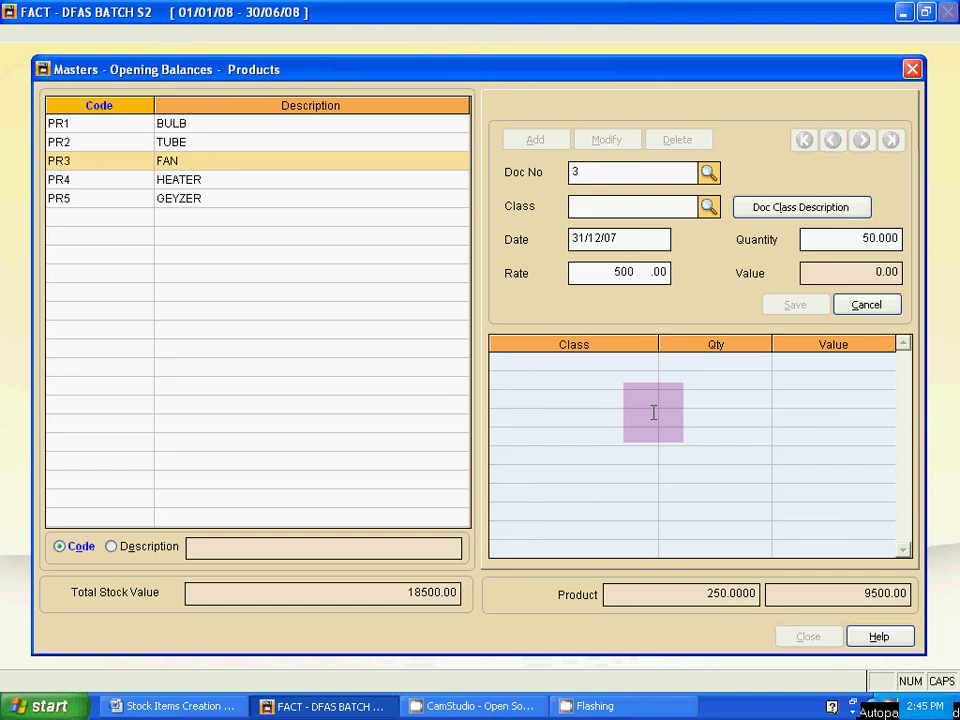
key("Tab")
key("Tab")
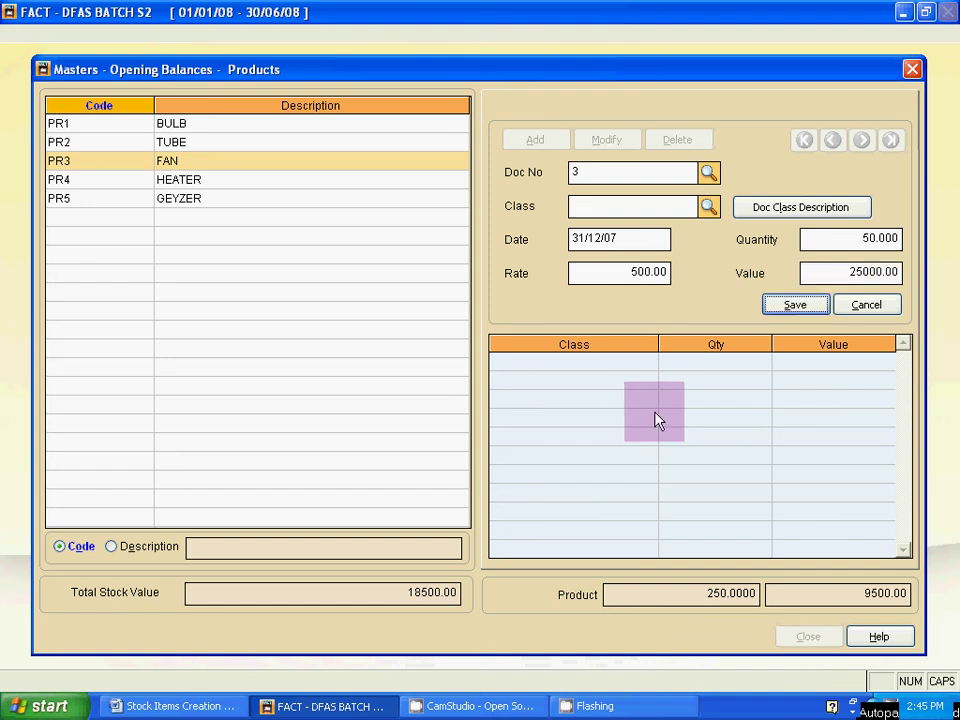
left_click(792, 305)
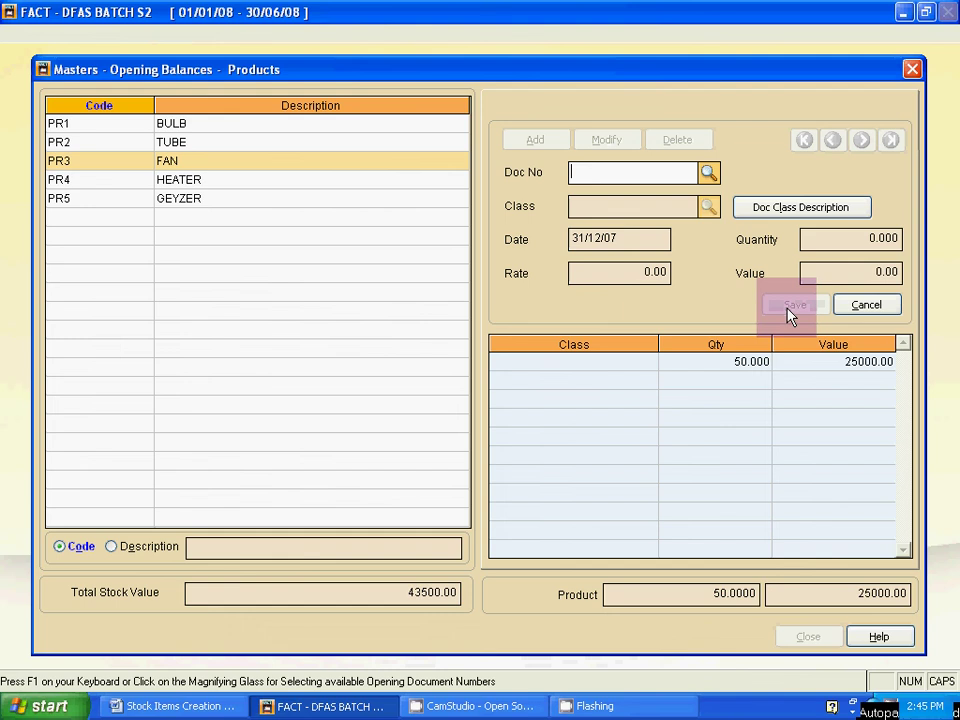
left_click(200, 182)
left_click(478, 403)
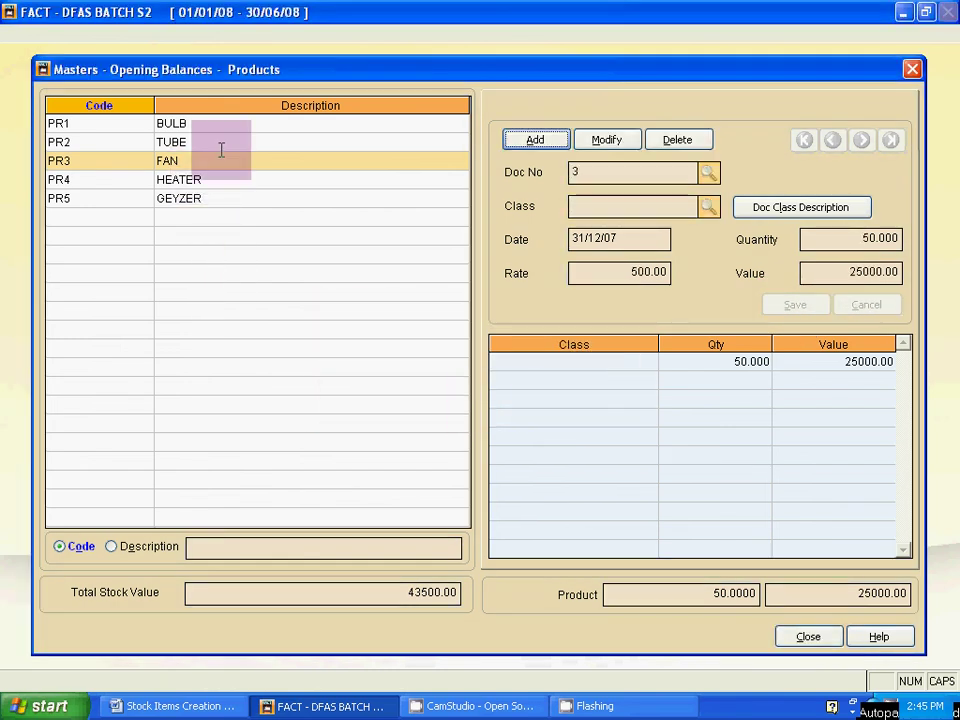
Start an opening balance for HEATER with document number 4, leaving the class blank and accepting the date 31/12/07
left_click(213, 180)
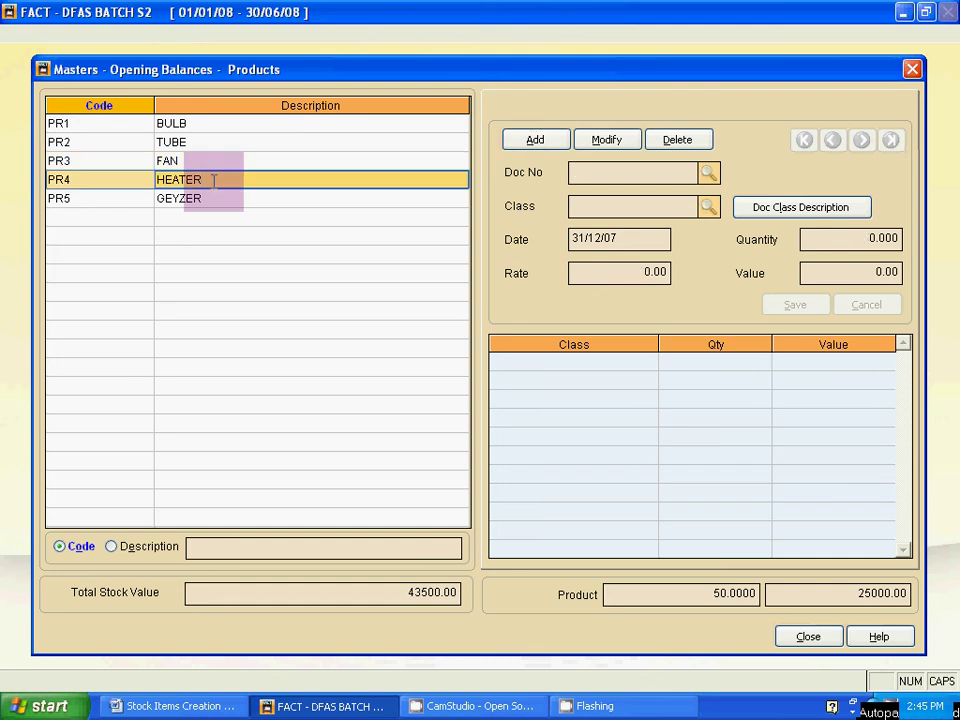
left_click(521, 143)
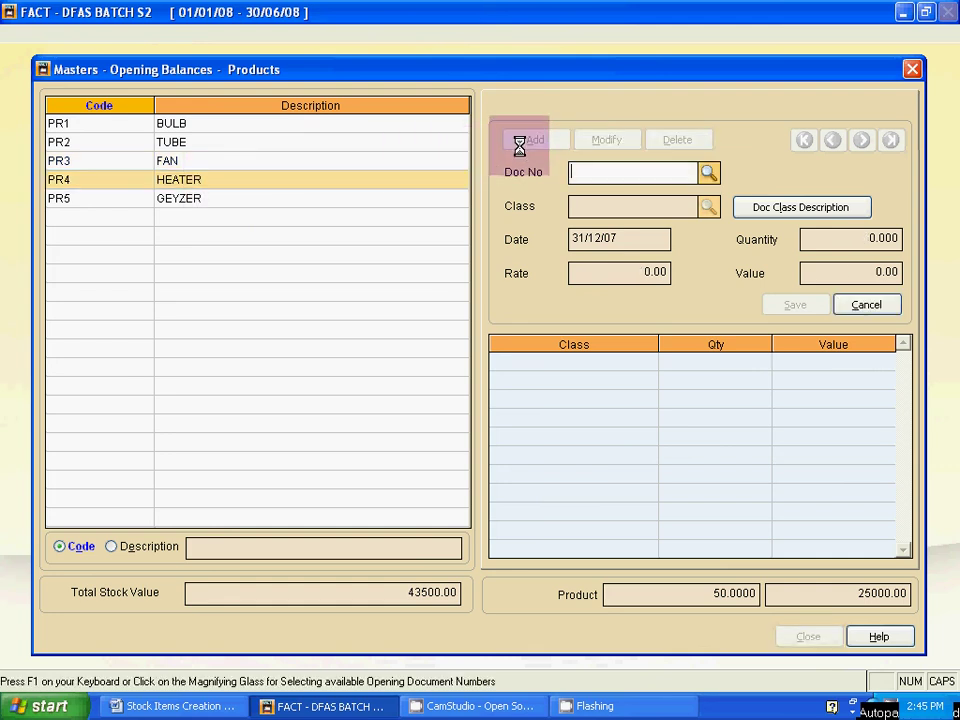
type("4")
key("Return")
key("Return")
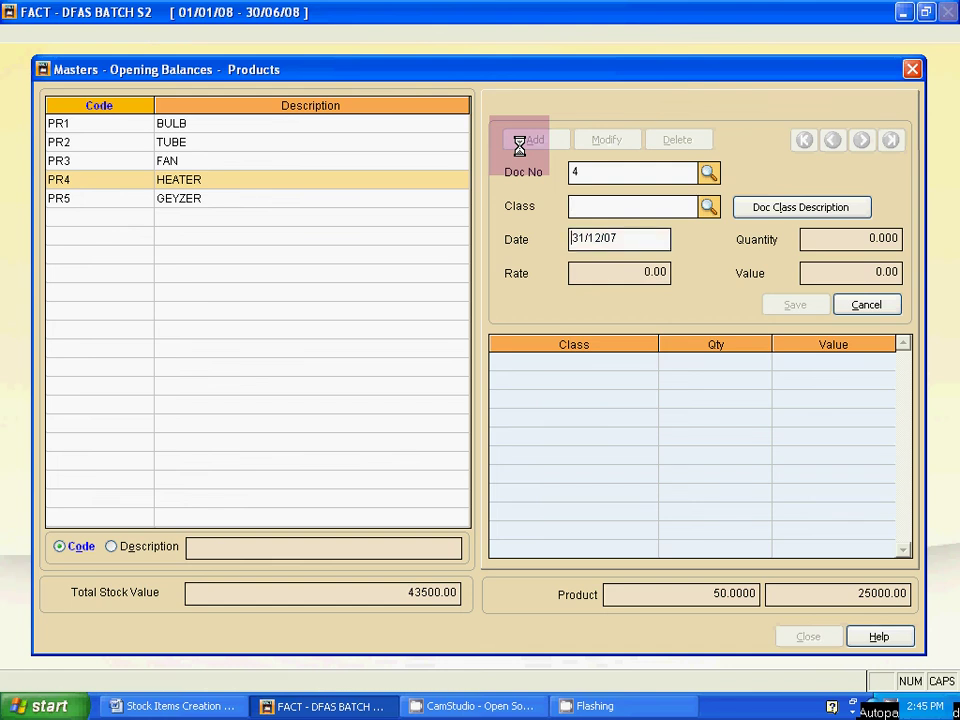
Look up HEATER's quantity in the Word table and set its opening quantity to 20 in FACT
key("alt+Tab")
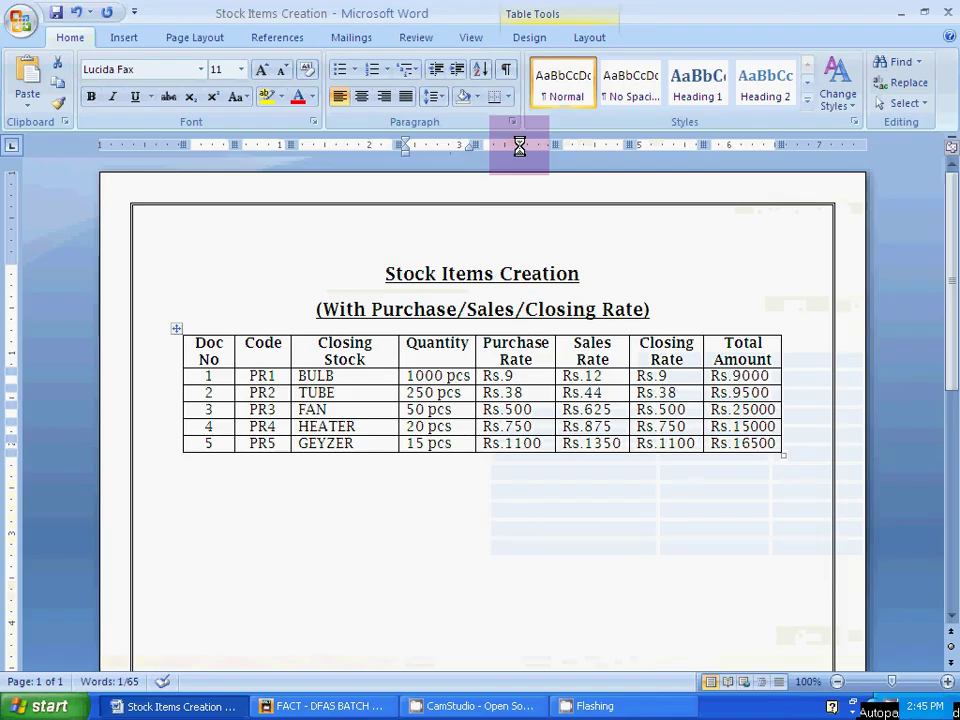
key("alt+Tab")
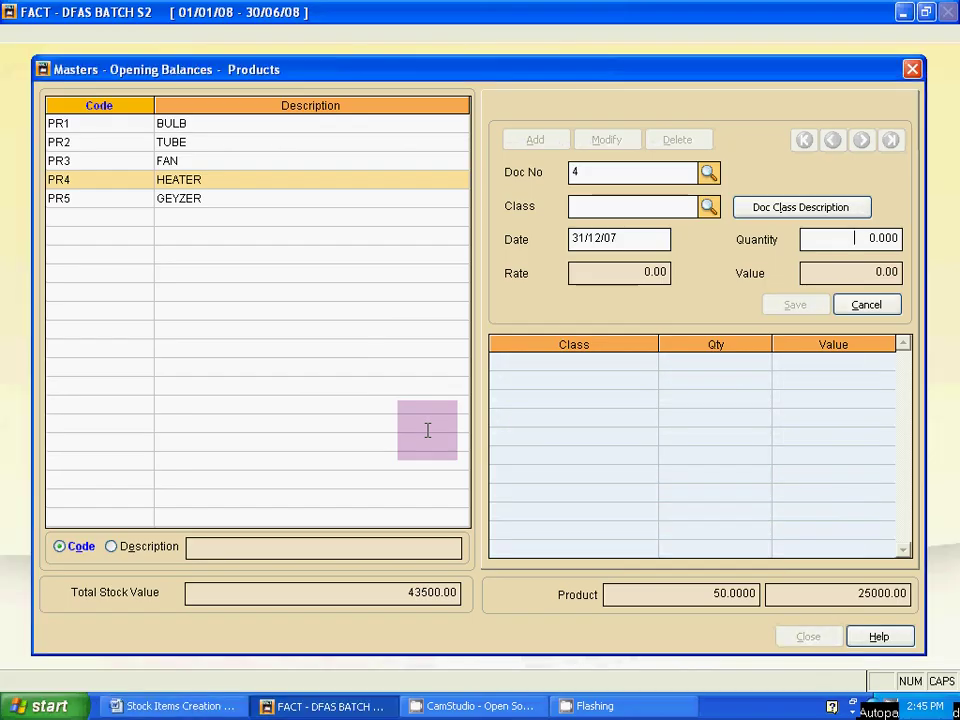
key("Return")
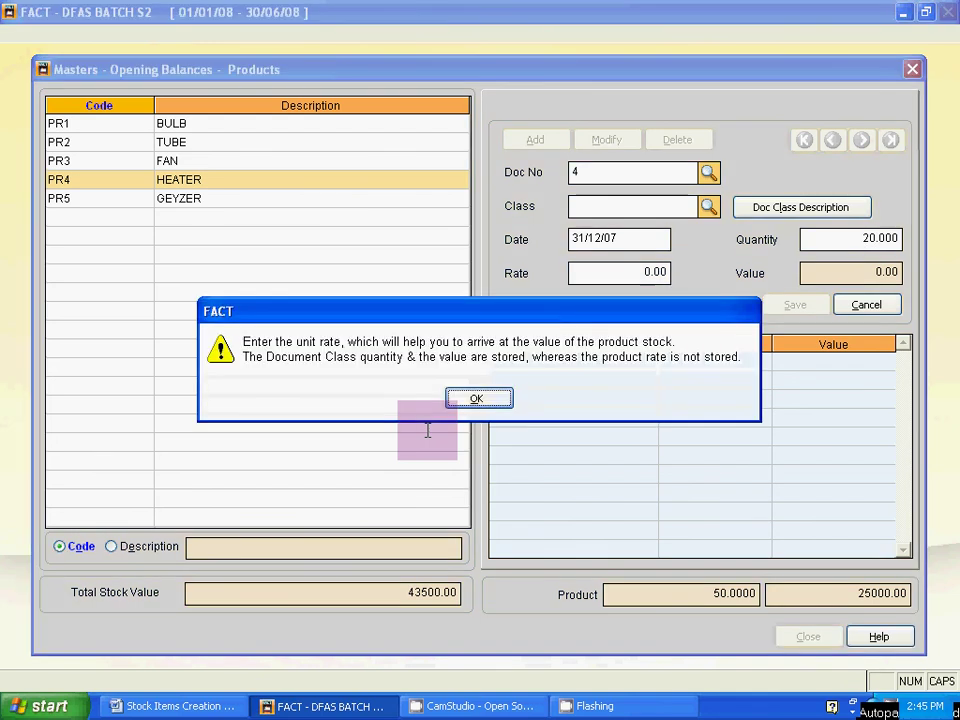
Set HEATER's opening rate to 750, the closing rate from the Word table, then save the balance and leave entry mode
left_click(478, 399)
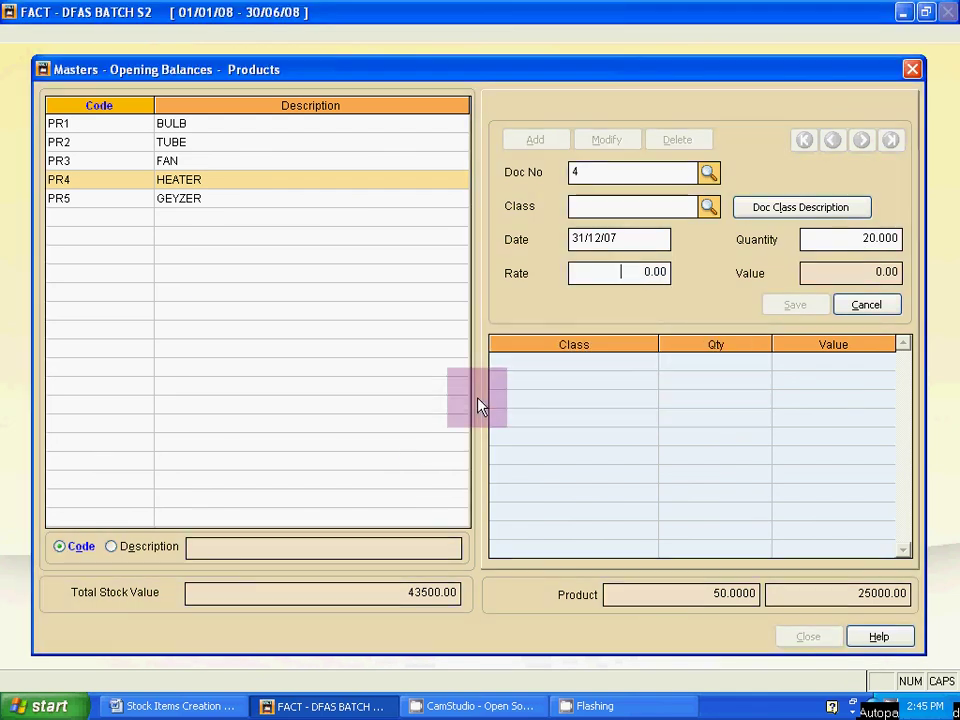
key("alt+Tab")
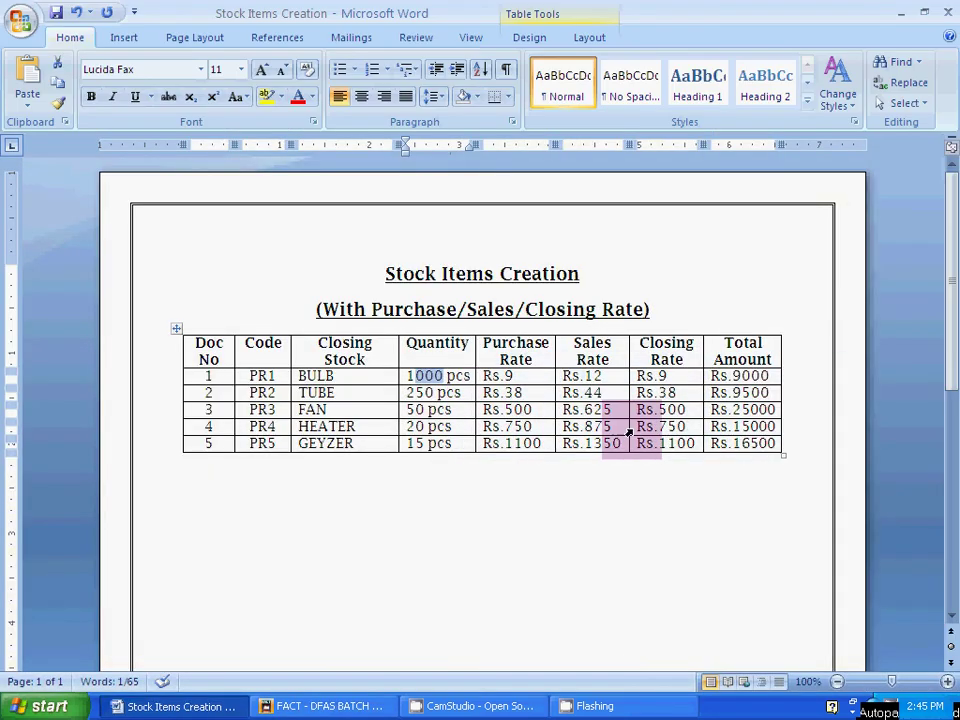
key("alt+Tab")
type("750")
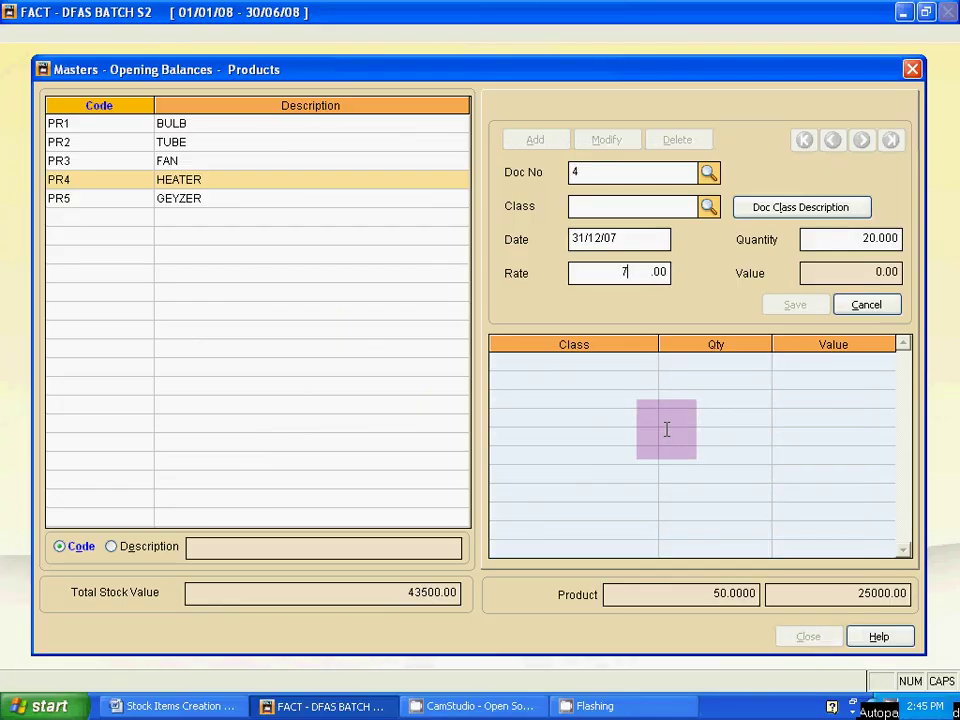
key("Return")
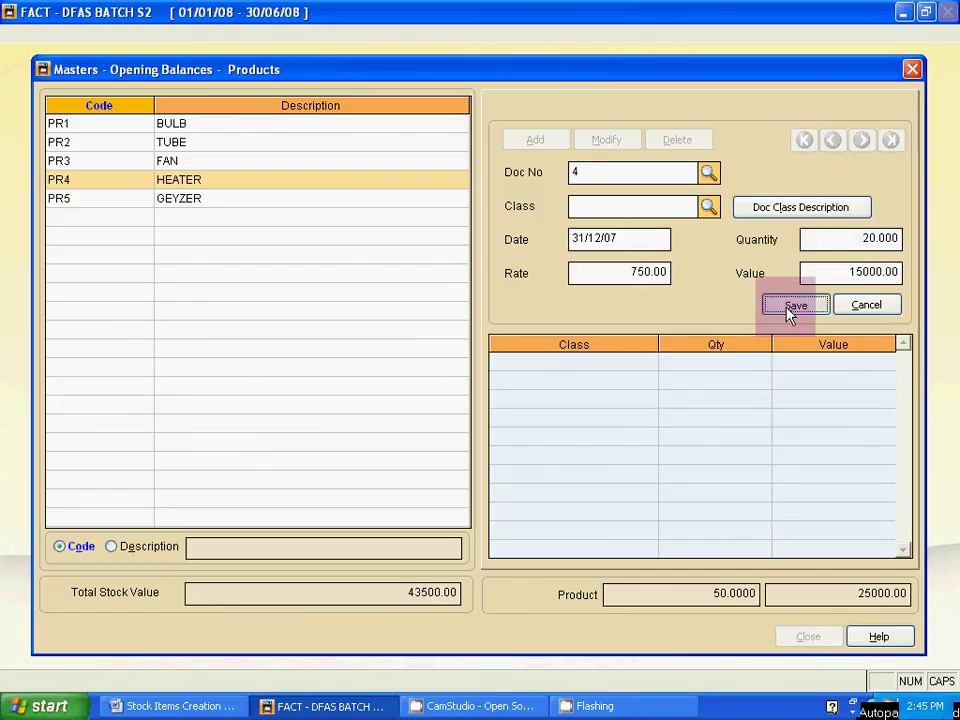
left_click(790, 309)
left_click(742, 366)
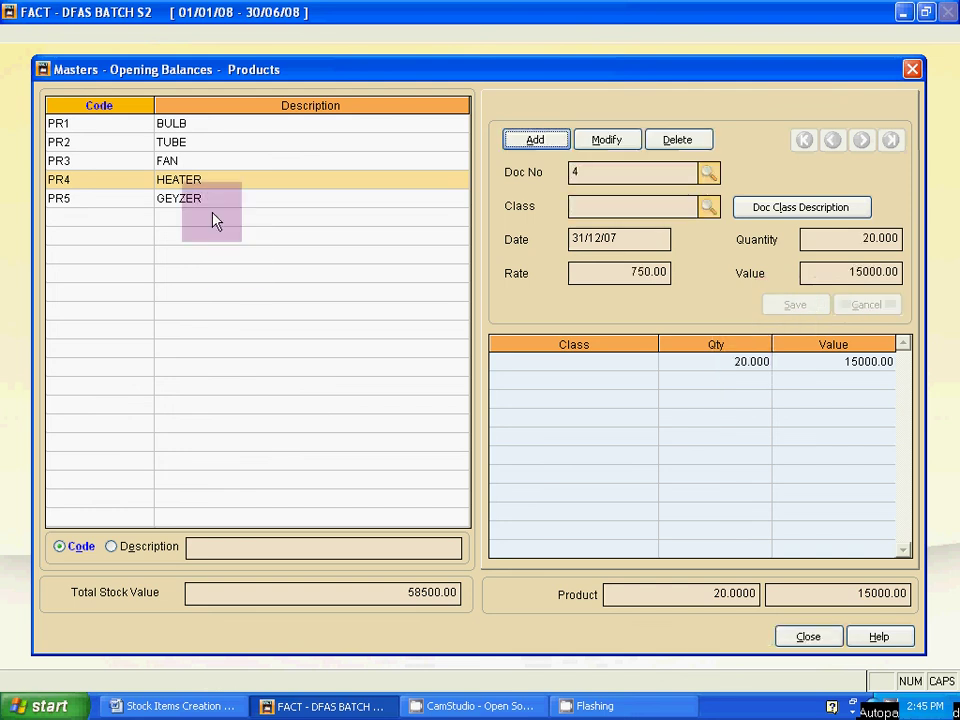
Start an opening balance for GEYZER with document number 5, leaving the class blank and accepting the date 31/12/07
left_click(205, 199)
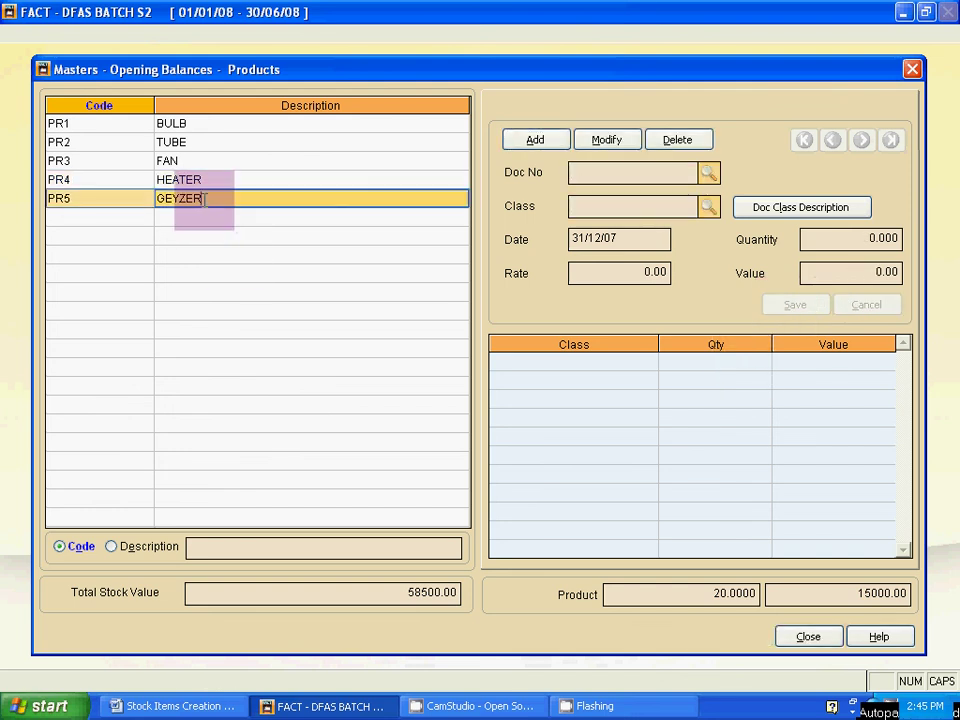
left_click(537, 140)
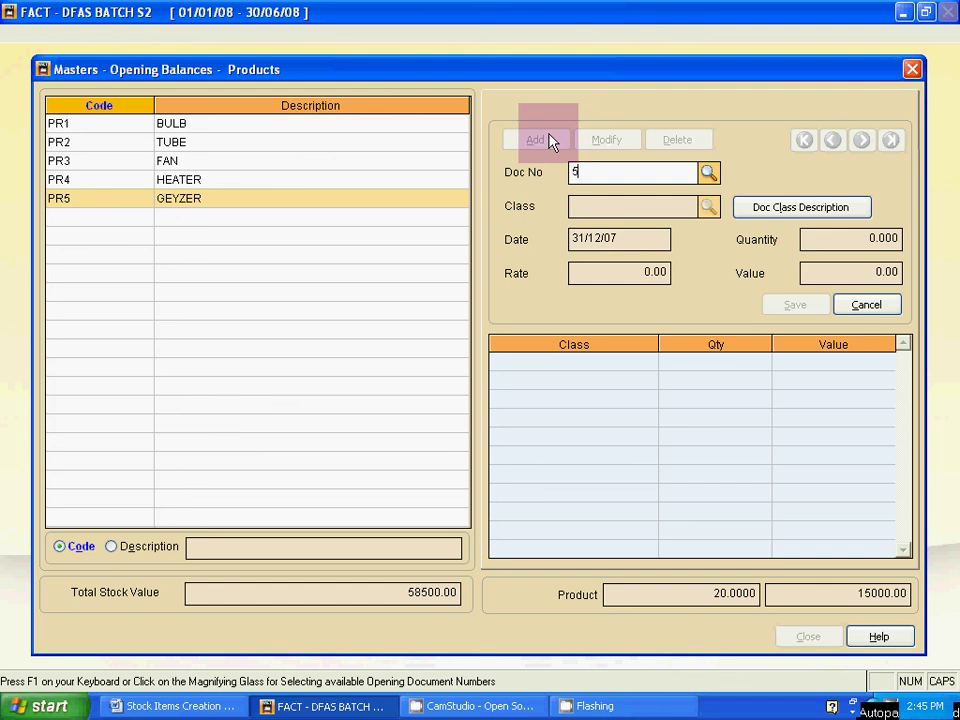
key("Return")
key("Return")
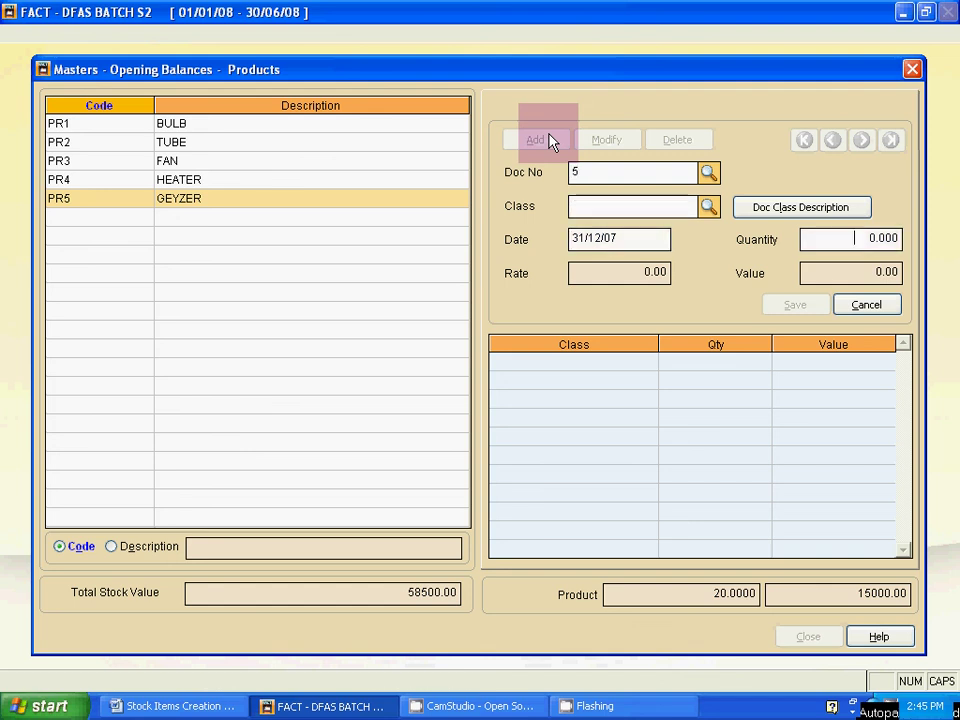
Look up GEYZER's quantity in the Word table and set its opening quantity to 15 in FACT
key("alt+Tab")
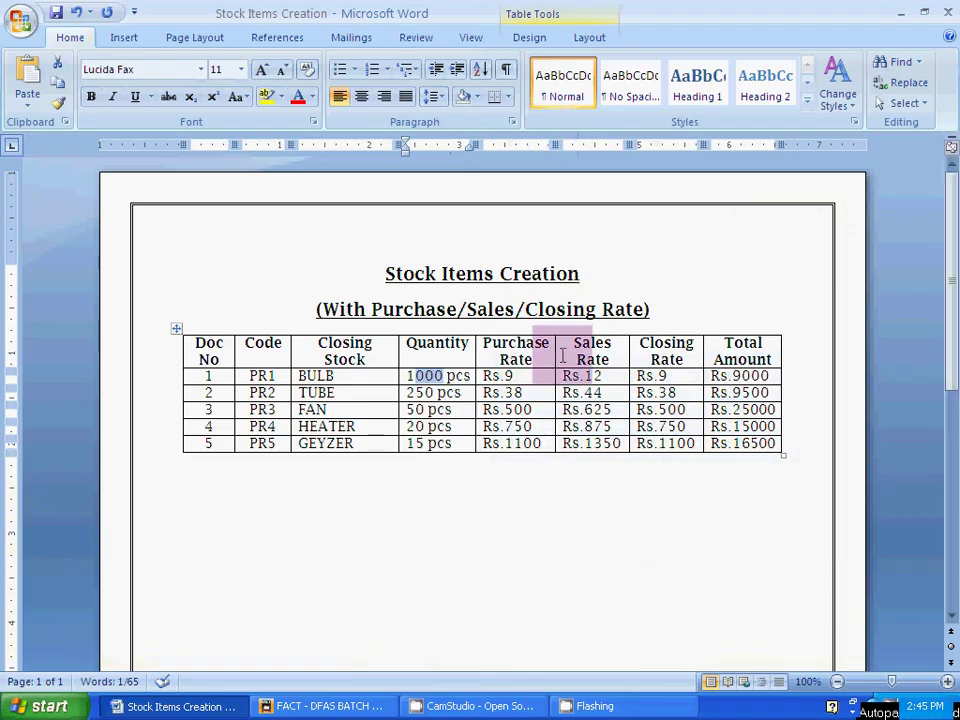
key("alt+Tab")
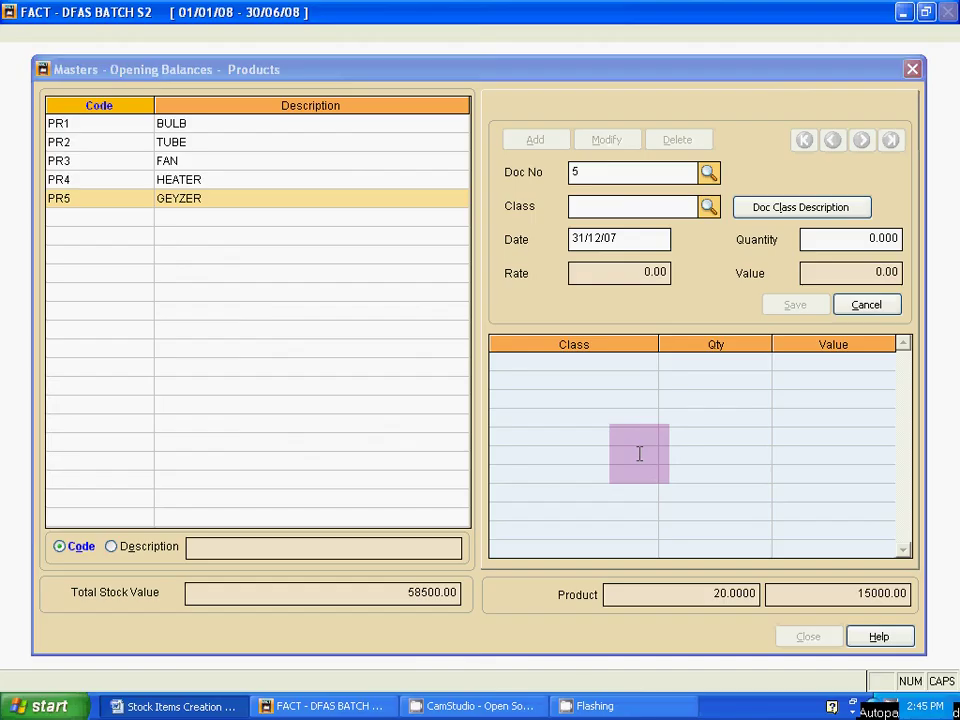
key("alt+Tab")
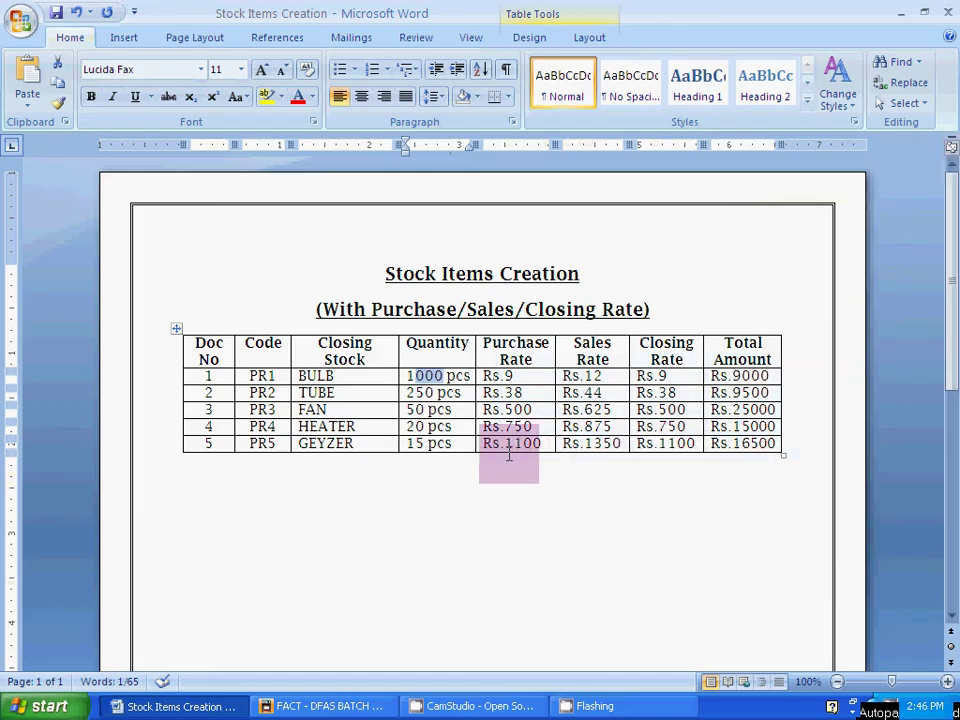
key("alt+Tab")
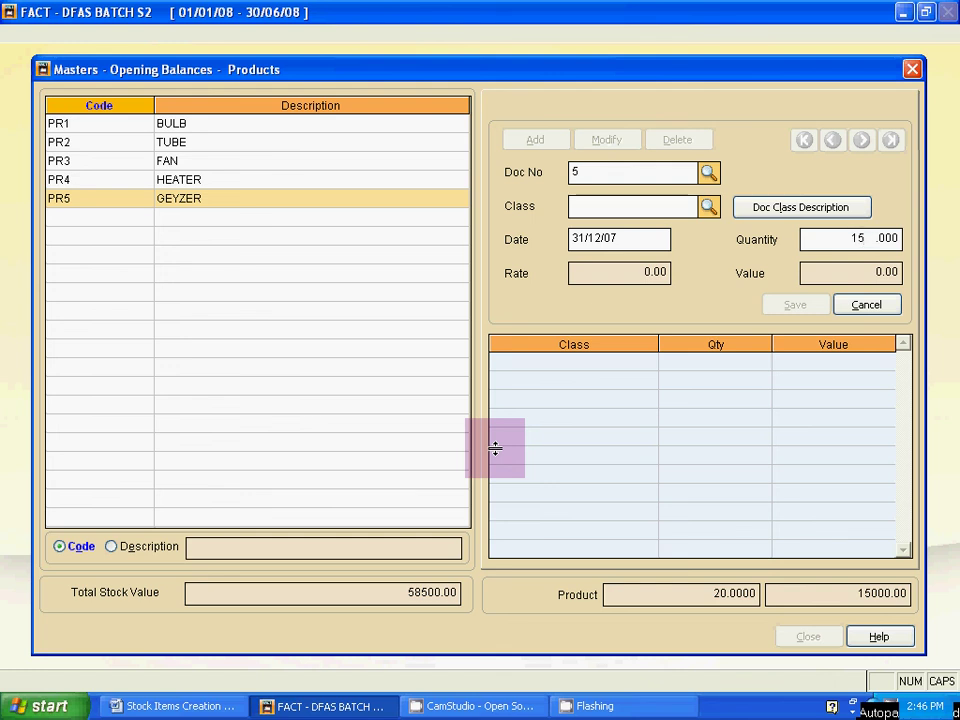
key("Return")
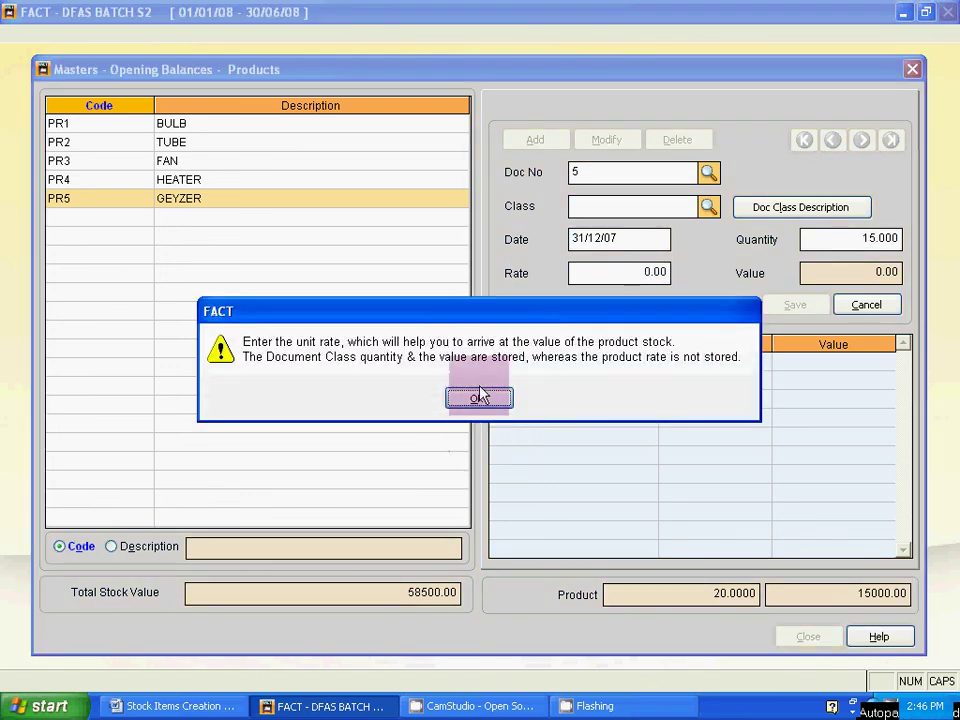
left_click(488, 400)
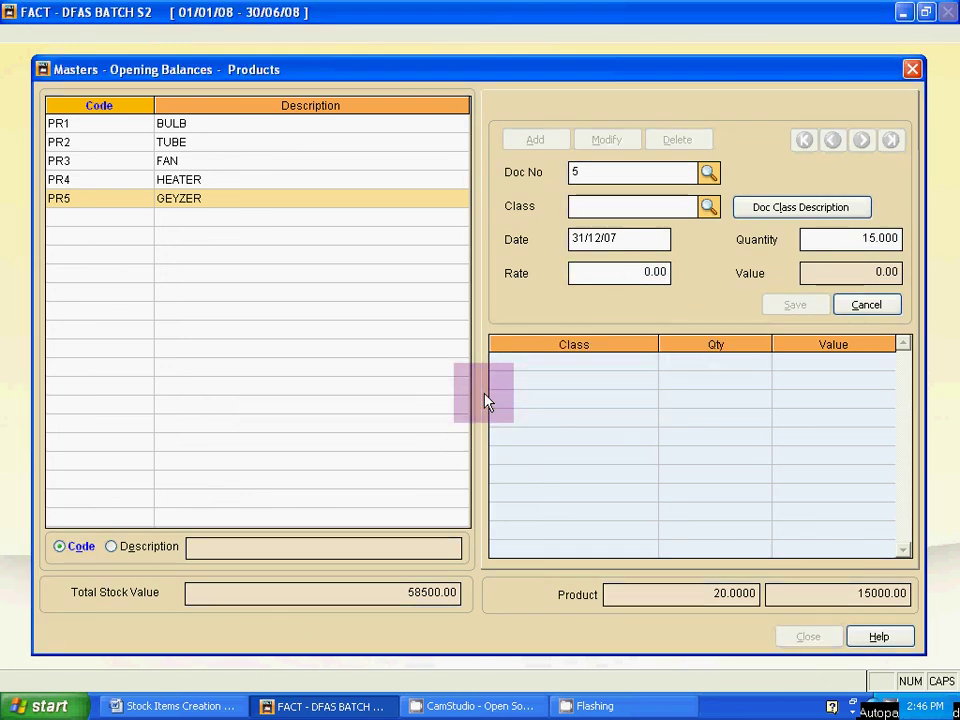
Set GEYZER's opening rate to 1100, the closing rate from the Word table, then save the balance and close the product opening balances
key("alt+Tab")
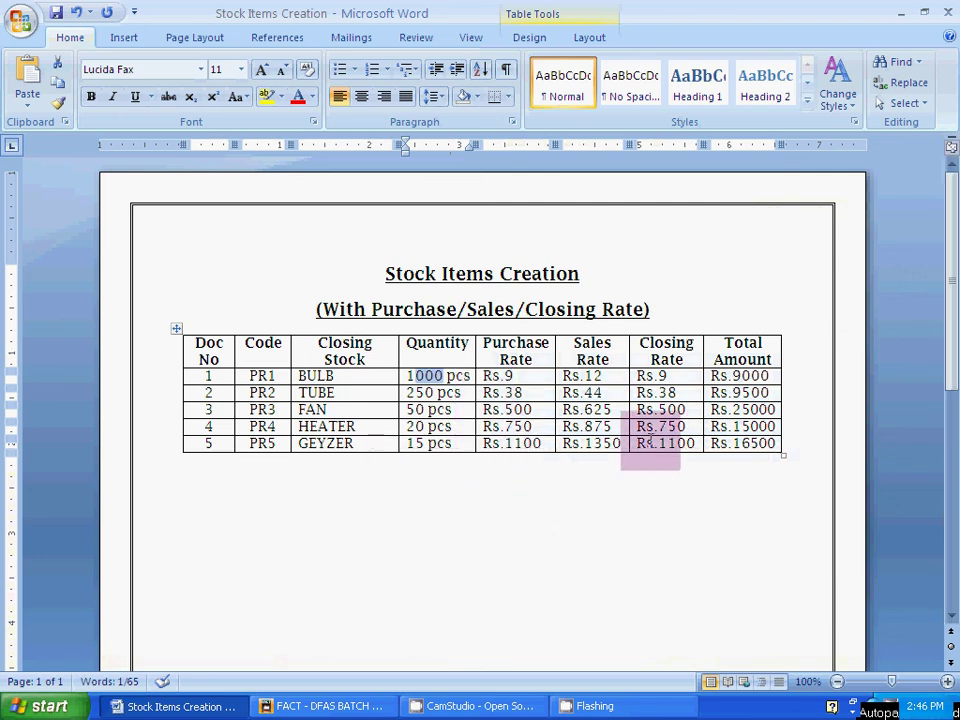
key("alt+Tab")
type("11")
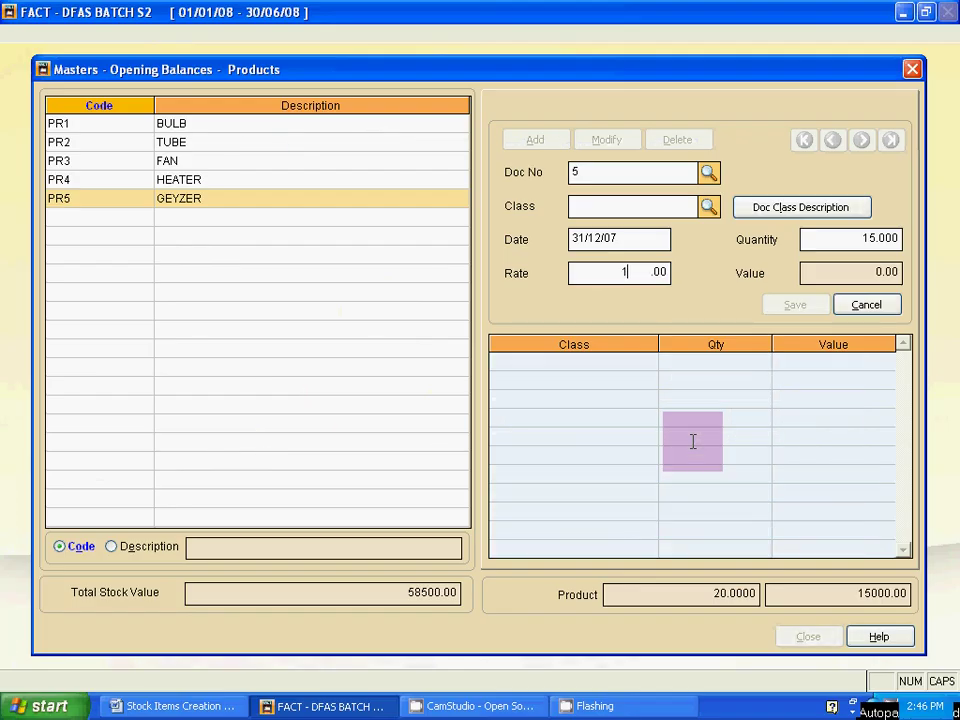
type("00")
key("Tab")
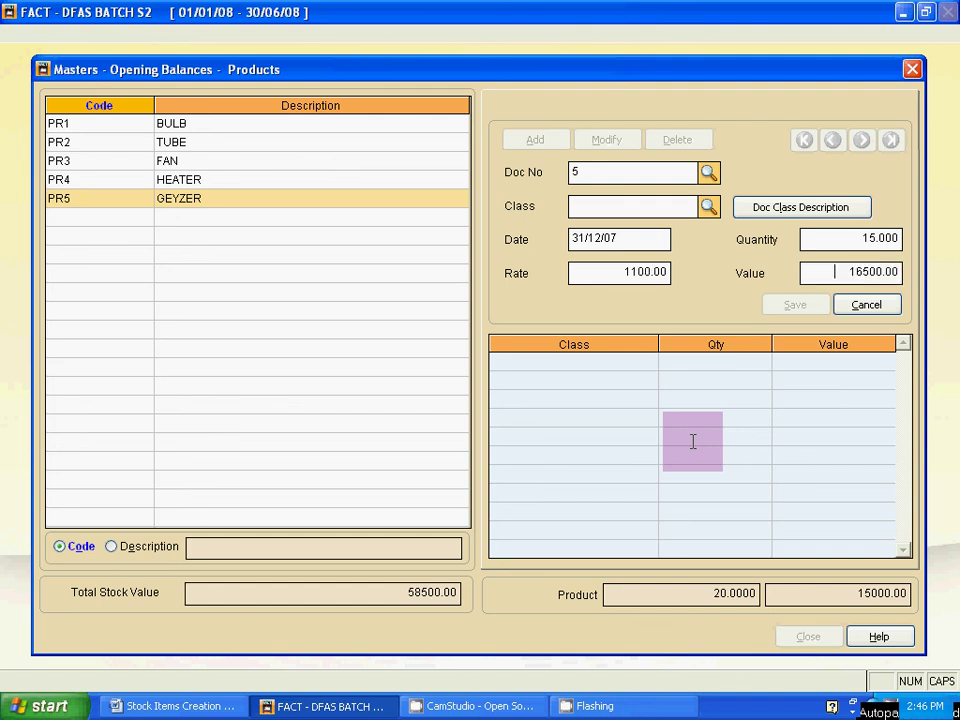
key("Tab")
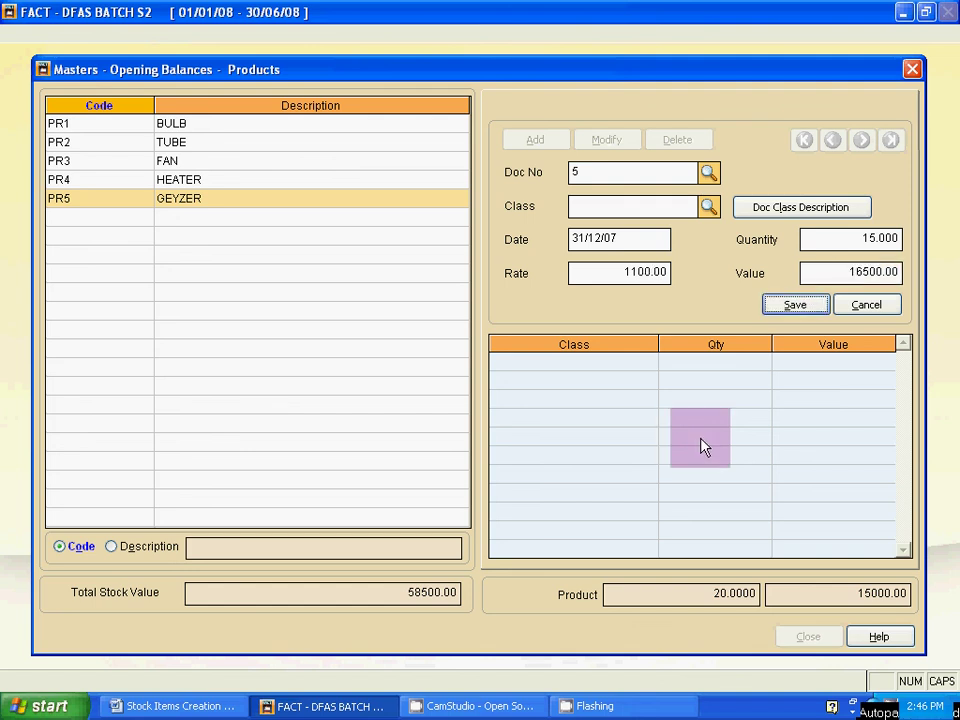
left_click(785, 312)
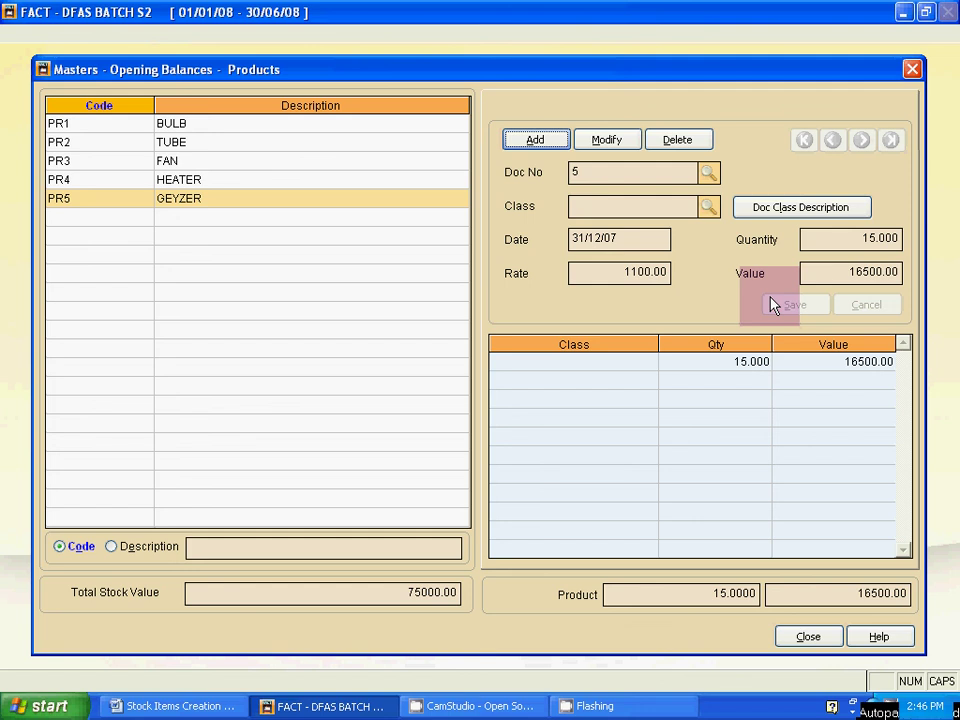
key("Escape")
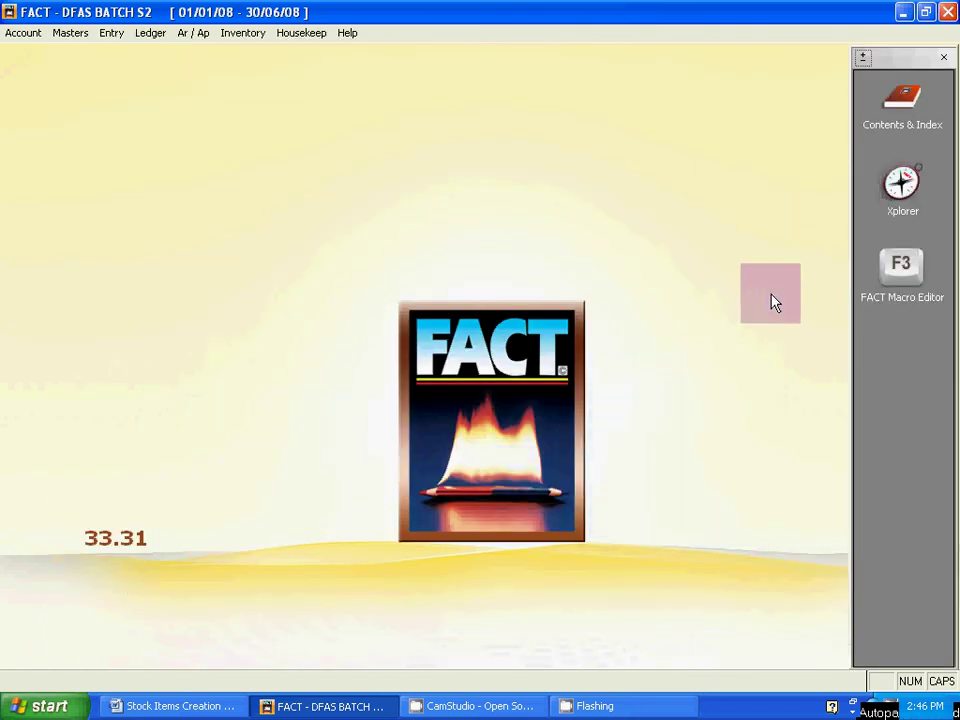
left_click(140, 46)
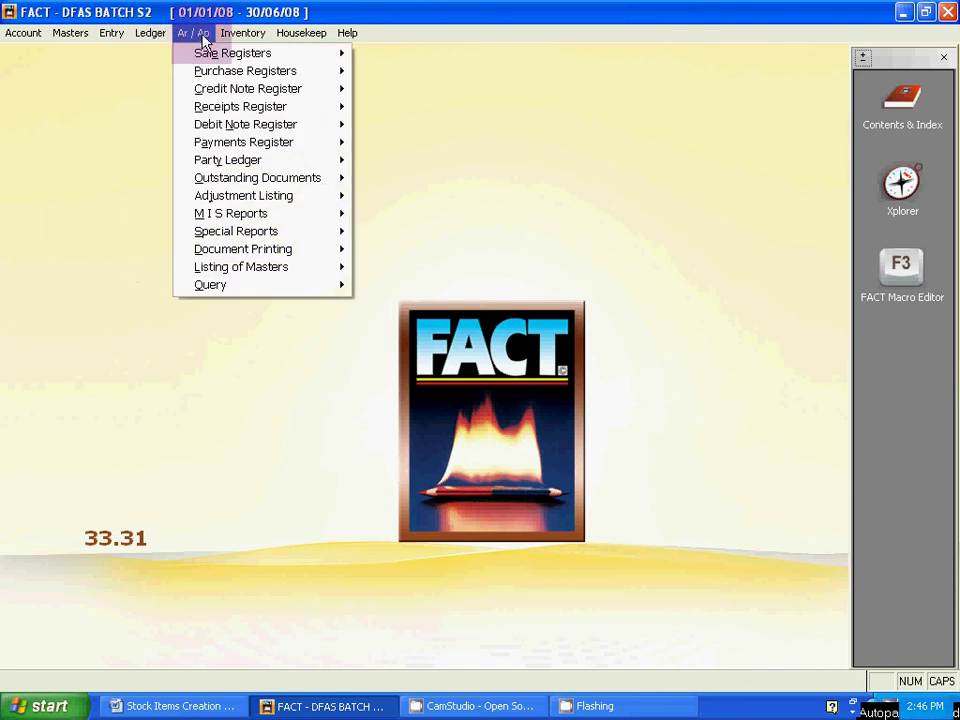
mouse_move(229, 39)
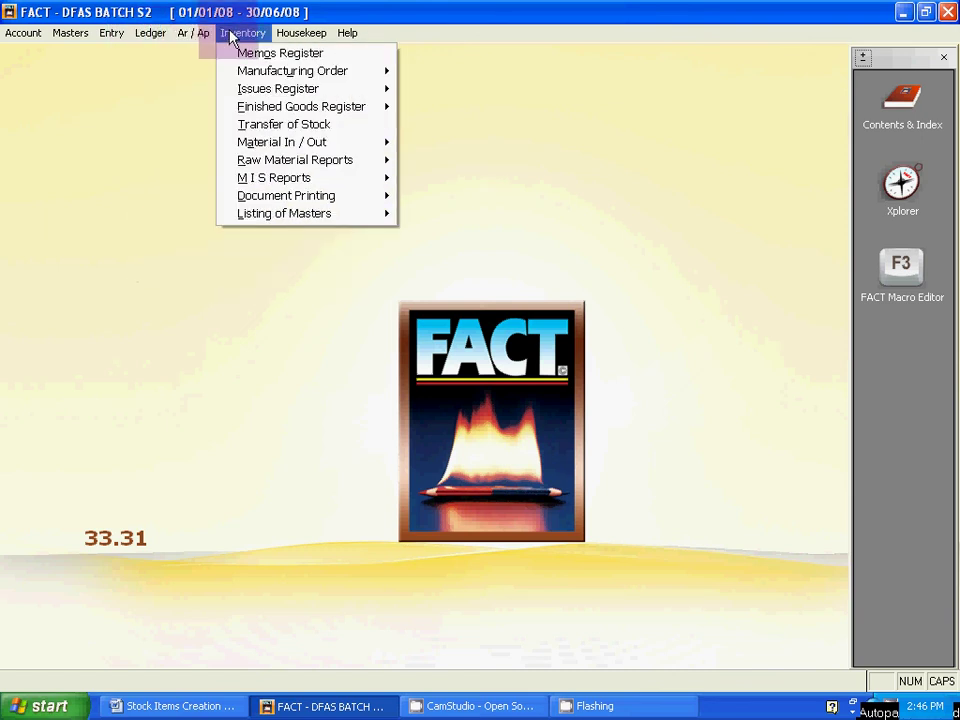
mouse_move(108, 36)
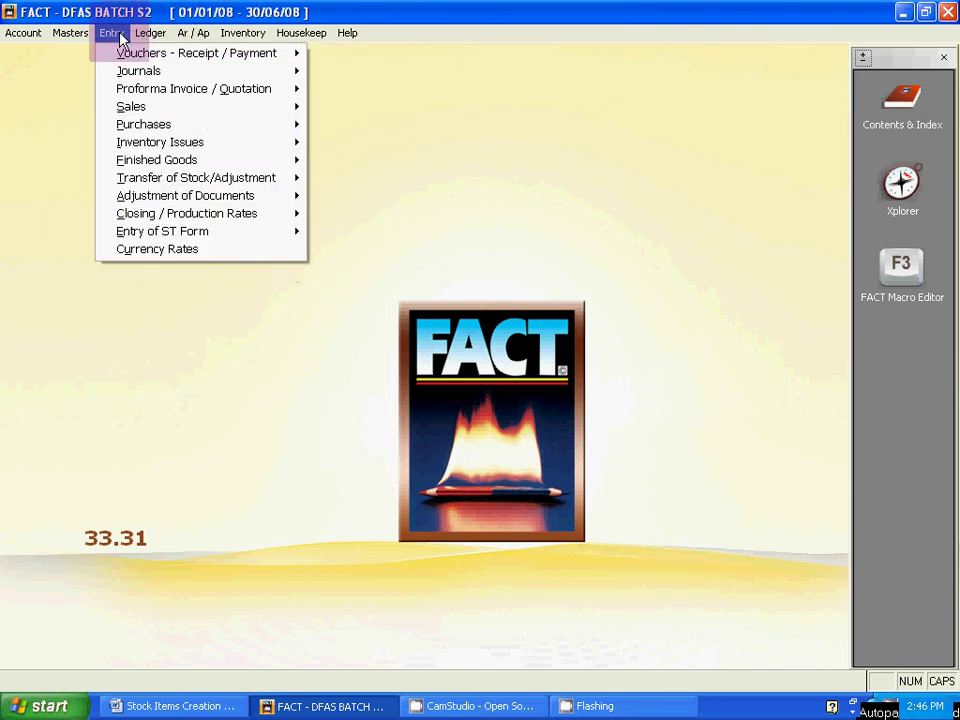